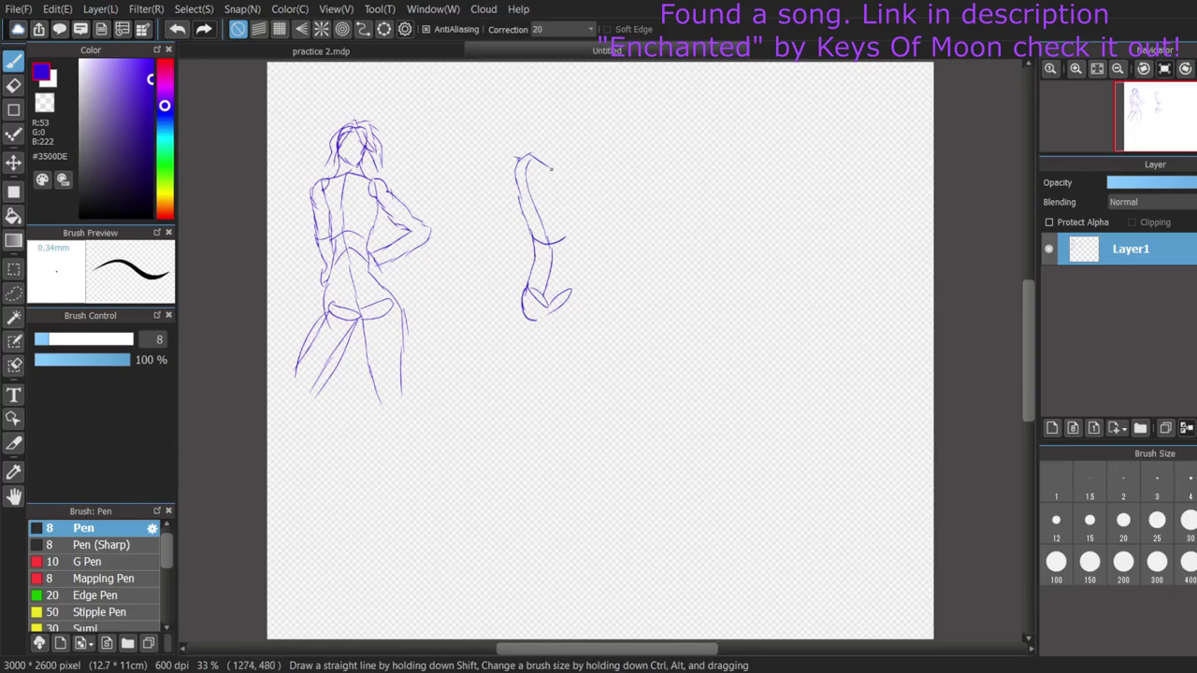
# - Sketch the far shoulder, waist line and outer leg of the second figure in the upper row
pyautogui.moveTo(551, 170); pyautogui.dragTo(561, 196)
pyautogui.moveTo(533, 236); pyautogui.dragTo(566, 222)
pyautogui.moveTo(561, 191); pyautogui.dragTo(600, 374)
pyautogui.moveTo(519, 157)
pyautogui.mouseDown()
pyautogui.moveTo(532, 189)
pyautogui.moveTo(518, 154)
pyautogui.moveTo(504, 180)
pyautogui.moveTo(525, 283)
pyautogui.mouseUp()
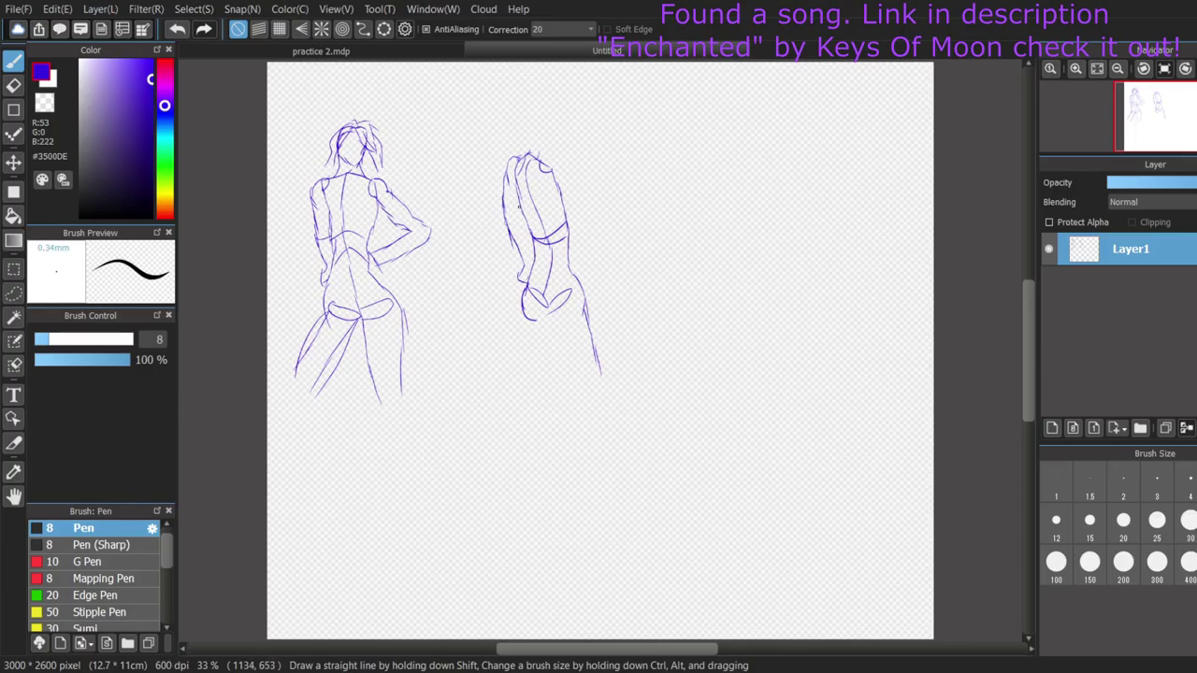
pyautogui.hotkey('ctrl', 'z')
pyautogui.hotkey('ctrl', 'z')
pyautogui.hotkey('ctrl', 'z')
# - Sketch the second figure's near arm bent outward at the elbow, with the hand resting on the hip
pyautogui.moveTo(510, 159)
pyautogui.mouseDown()
pyautogui.moveTo(490, 173)
pyautogui.moveTo(490, 224)
pyautogui.moveTo(527, 279)
pyautogui.mouseUp()
pyautogui.moveTo(497, 184); pyautogui.dragTo(510, 219)
pyautogui.moveTo(506, 215); pyautogui.dragTo(523, 244)
pyautogui.moveTo(503, 180); pyautogui.dragTo(492, 197)
pyautogui.moveTo(524, 245); pyautogui.dragTo(532, 258)
pyautogui.moveTo(508, 206); pyautogui.dragTo(496, 228)
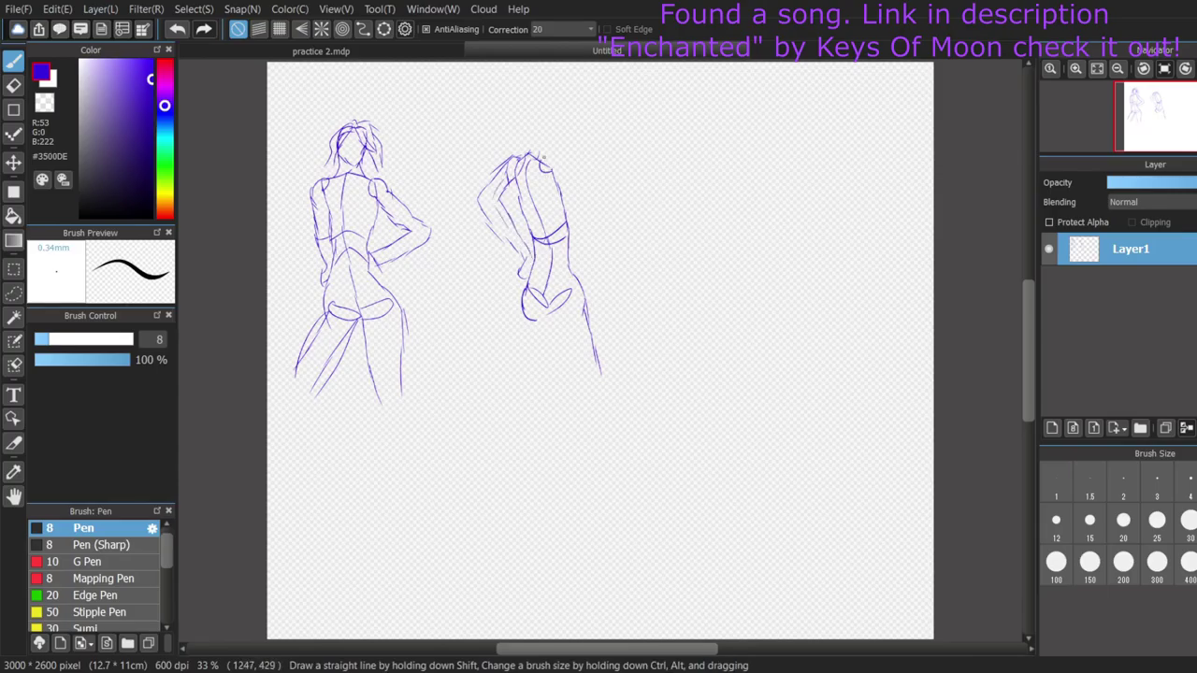
# - Sketch the second figure's other arm and the remaining contours of both legs
pyautogui.moveTo(542, 156); pyautogui.dragTo(590, 227)
pyautogui.moveTo(542, 292); pyautogui.dragTo(538, 395)
pyautogui.moveTo(546, 313); pyautogui.dragTo(550, 349)
pyautogui.moveTo(549, 315); pyautogui.dragTo(556, 391)
pyautogui.moveTo(555, 316)
pyautogui.mouseDown()
pyautogui.moveTo(565, 348)
pyautogui.moveTo(588, 392)
pyautogui.mouseUp()
# - Sketch the second figure's head with hair falling over the shoulder
pyautogui.moveTo(528, 130)
pyautogui.mouseDown()
pyautogui.moveTo(551, 117)
pyautogui.moveTo(561, 145)
pyautogui.moveTo(548, 163)
pyautogui.moveTo(525, 146)
pyautogui.moveTo(554, 118)
pyautogui.mouseUp()
pyautogui.moveTo(539, 116)
pyautogui.mouseDown()
pyautogui.moveTo(511, 155)
pyautogui.moveTo(518, 174)
pyautogui.mouseUp()
pyautogui.moveTo(523, 144); pyautogui.dragTo(511, 160)
pyautogui.moveTo(553, 116); pyautogui.dragTo(563, 149)
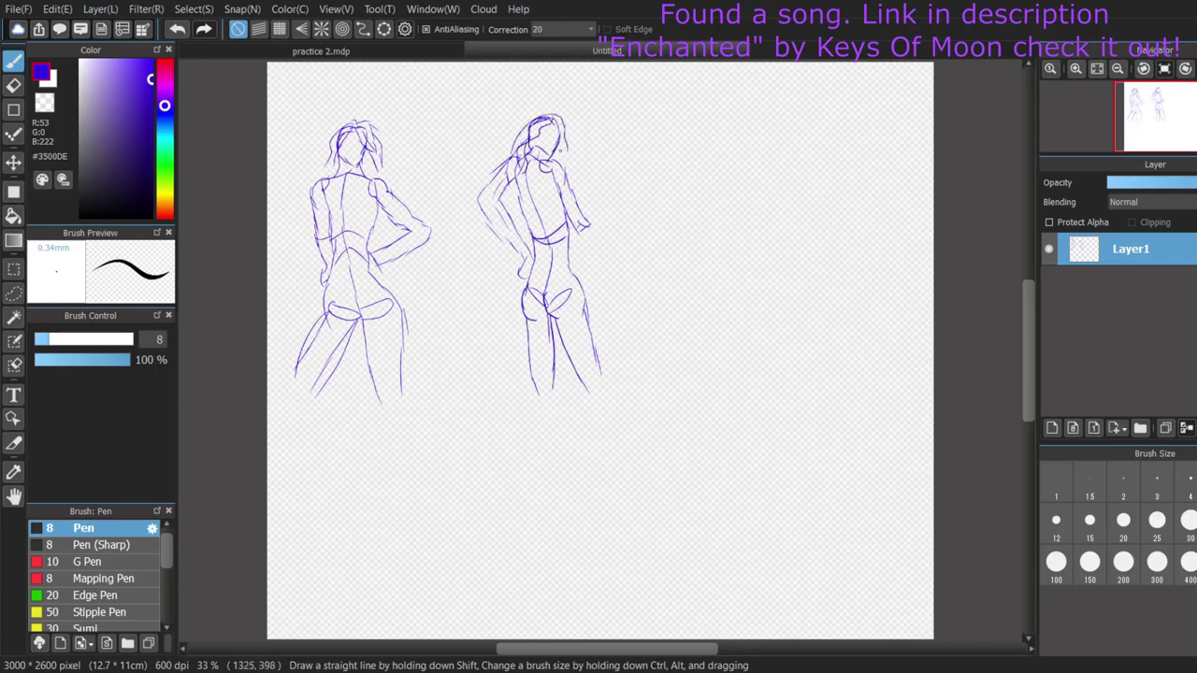
# - Start a third figure beside the second with its spine line, shoulder line, ribcage shape and pelvis
pyautogui.moveTo(739, 148)
pyautogui.mouseDown()
pyautogui.moveTo(748, 247)
pyautogui.moveTo(748, 151)
pyautogui.mouseUp()
pyautogui.moveTo(748, 144)
pyautogui.mouseDown()
pyautogui.moveTo(726, 156)
pyautogui.moveTo(757, 161)
pyautogui.moveTo(728, 199)
pyautogui.mouseUp()
pyautogui.moveTo(741, 185)
pyautogui.mouseDown()
pyautogui.moveTo(752, 196)
pyautogui.moveTo(740, 211)
pyautogui.mouseUp()
pyautogui.moveTo(741, 210); pyautogui.dragTo(754, 197)
pyautogui.moveTo(744, 243)
pyautogui.mouseDown()
pyautogui.moveTo(769, 234)
pyautogui.moveTo(731, 246)
pyautogui.mouseUp()
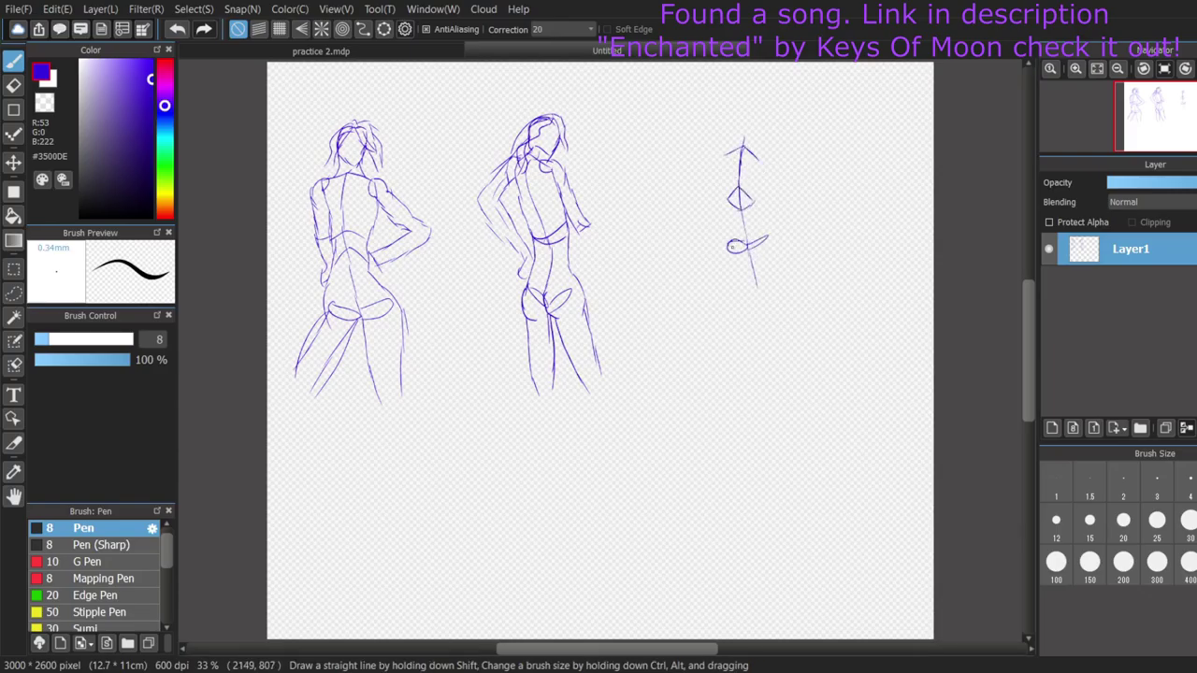
# - Outline the third figure's torso sides and both legs, and add one arm hanging beside the hip
pyautogui.moveTo(726, 154); pyautogui.dragTo(729, 331)
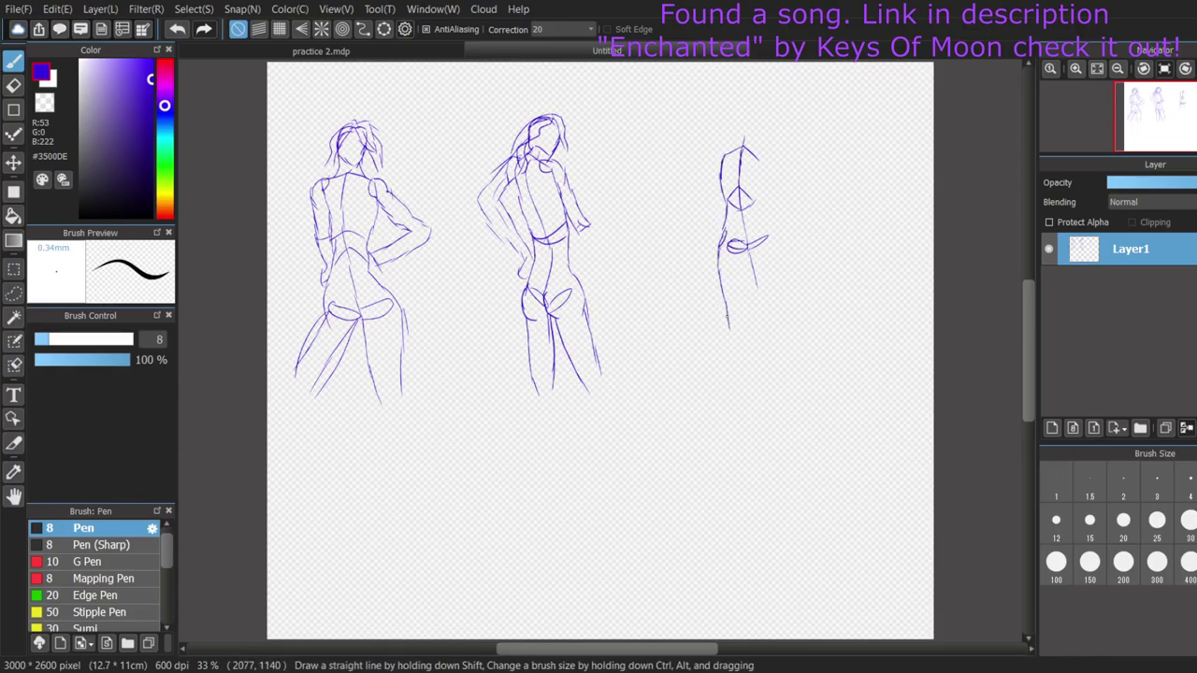
pyautogui.moveTo(751, 266); pyautogui.dragTo(736, 346)
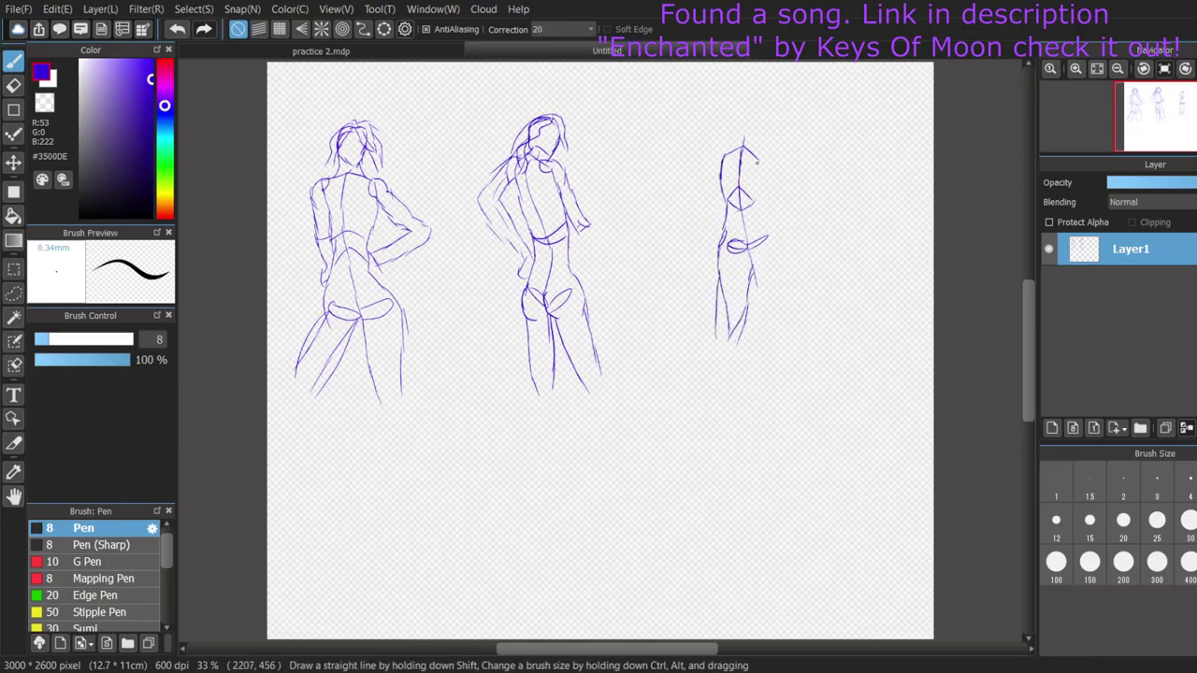
pyautogui.moveTo(745, 148)
pyautogui.mouseDown()
pyautogui.moveTo(774, 242)
pyautogui.moveTo(776, 323)
pyautogui.mouseUp()
pyautogui.moveTo(768, 276); pyautogui.dragTo(759, 344)
pyautogui.moveTo(748, 147)
pyautogui.mouseDown()
pyautogui.moveTo(779, 165)
pyautogui.moveTo(774, 215)
pyautogui.moveTo(785, 267)
pyautogui.mouseUp()
pyautogui.moveTo(759, 173); pyautogui.dragTo(791, 269)
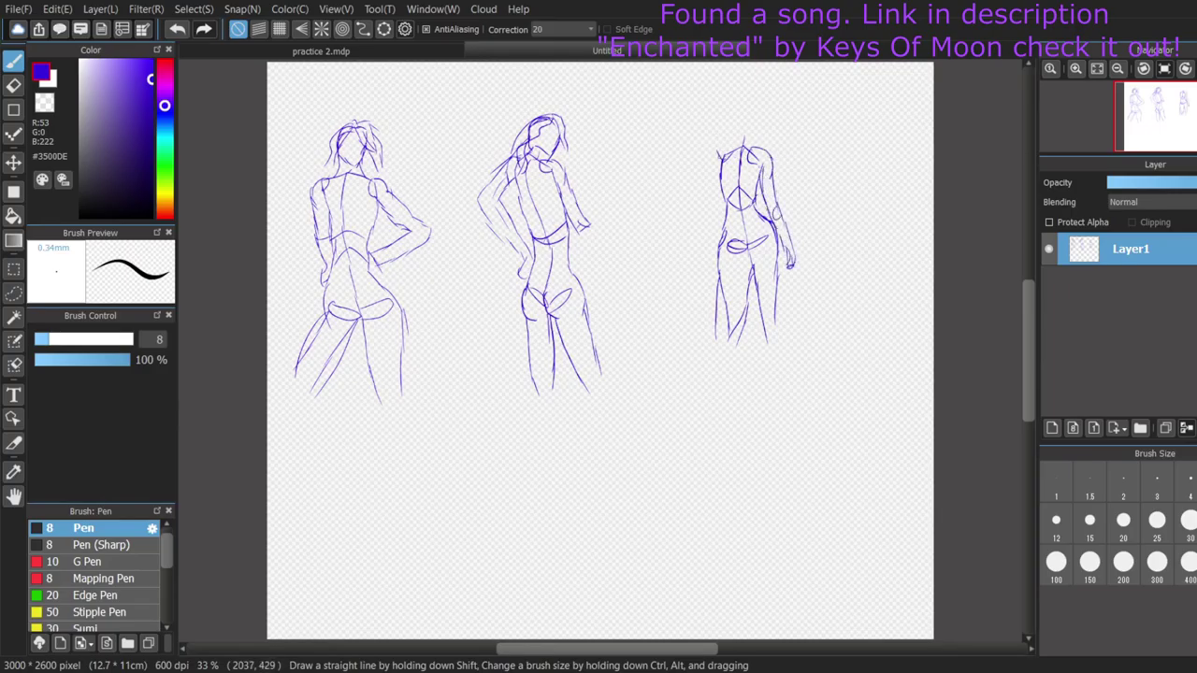
# - Sketch the third figure's other shoulder, head and hair
pyautogui.moveTo(729, 148)
pyautogui.mouseDown()
pyautogui.moveTo(727, 99)
pyautogui.moveTo(744, 112)
pyautogui.moveTo(711, 93)
pyautogui.moveTo(718, 75)
pyautogui.mouseUp()
pyautogui.moveTo(718, 80)
pyautogui.mouseDown()
pyautogui.moveTo(746, 93)
pyautogui.moveTo(739, 133)
pyautogui.moveTo(769, 109)
pyautogui.moveTo(752, 142)
pyautogui.moveTo(774, 144)
pyautogui.mouseUp()
pyautogui.moveTo(759, 112)
pyautogui.mouseDown()
pyautogui.moveTo(763, 142)
pyautogui.moveTo(741, 118)
pyautogui.mouseUp()
pyautogui.moveTo(763, 101)
pyautogui.mouseDown()
pyautogui.moveTo(738, 133)
pyautogui.moveTo(738, 118)
pyautogui.mouseUp()
pyautogui.moveTo(759, 96); pyautogui.dragTo(735, 144)
# - Start a fourth figure below the first one, sketching its curved back, torso, hips and upper legs
pyautogui.scroll(-3, 424, 403)
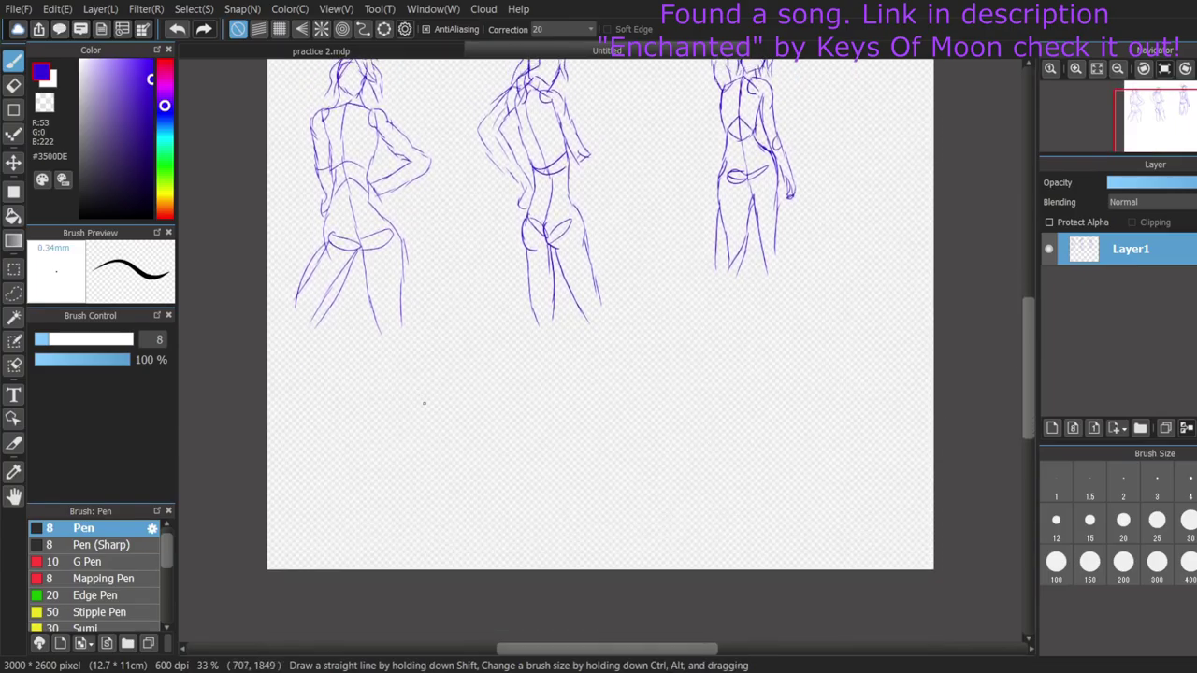
pyautogui.moveTo(365, 374); pyautogui.dragTo(377, 479)
pyautogui.hotkey('ctrl', 'z')
pyautogui.moveTo(357, 387)
pyautogui.mouseDown()
pyautogui.moveTo(374, 429)
pyautogui.moveTo(365, 475)
pyautogui.moveTo(348, 416)
pyautogui.mouseUp()
pyautogui.moveTo(346, 403)
pyautogui.mouseDown()
pyautogui.moveTo(364, 450)
pyautogui.moveTo(352, 492)
pyautogui.mouseUp()
pyautogui.moveTo(373, 447)
pyautogui.mouseDown()
pyautogui.moveTo(389, 462)
pyautogui.moveTo(405, 434)
pyautogui.mouseUp()
pyautogui.moveTo(360, 387)
pyautogui.mouseDown()
pyautogui.moveTo(392, 402)
pyautogui.moveTo(402, 446)
pyautogui.moveTo(418, 453)
pyautogui.moveTo(411, 444)
pyautogui.moveTo(403, 492)
pyautogui.mouseUp()
# - Sketch the fourth figure's arm raised and bent toward the head, and extend its legs downward
pyautogui.moveTo(357, 398)
pyautogui.mouseDown()
pyautogui.moveTo(380, 388)
pyautogui.moveTo(365, 378)
pyautogui.moveTo(386, 353)
pyautogui.moveTo(381, 391)
pyautogui.mouseUp()
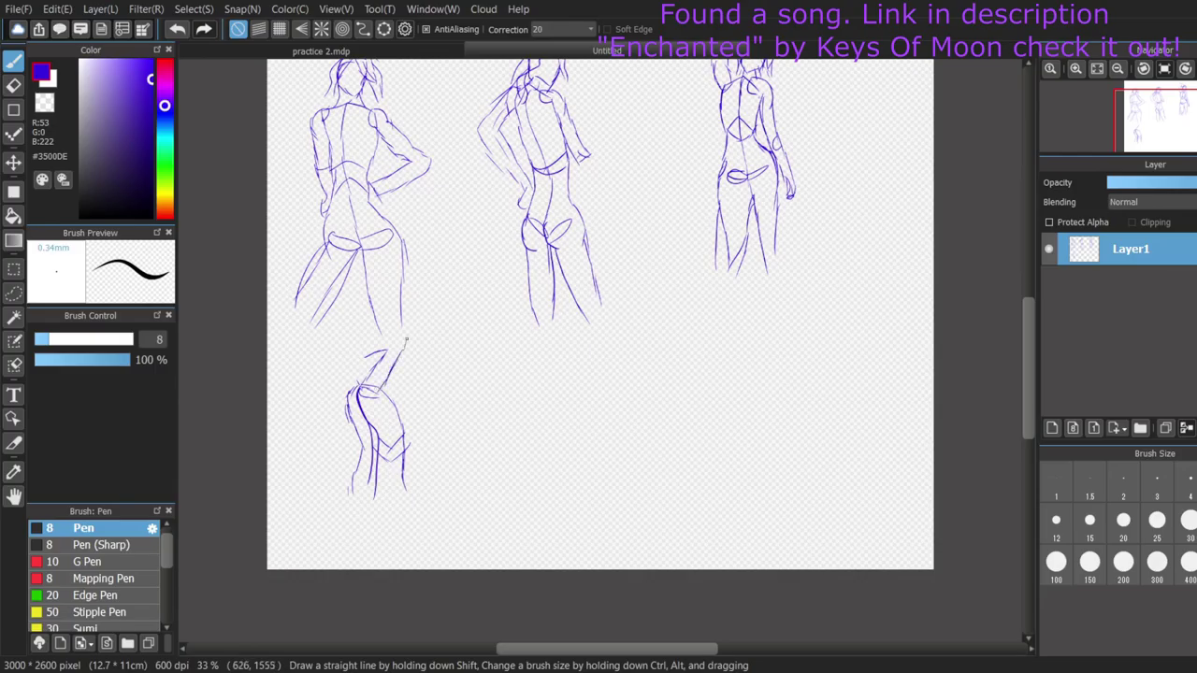
pyautogui.moveTo(407, 339)
pyautogui.mouseDown()
pyautogui.moveTo(368, 346)
pyautogui.moveTo(383, 409)
pyautogui.mouseUp()
pyautogui.moveTo(354, 478); pyautogui.dragTo(371, 516)
pyautogui.moveTo(375, 493)
pyautogui.mouseDown()
pyautogui.moveTo(390, 520)
pyautogui.moveTo(382, 549)
pyautogui.moveTo(431, 549)
pyautogui.mouseUp()
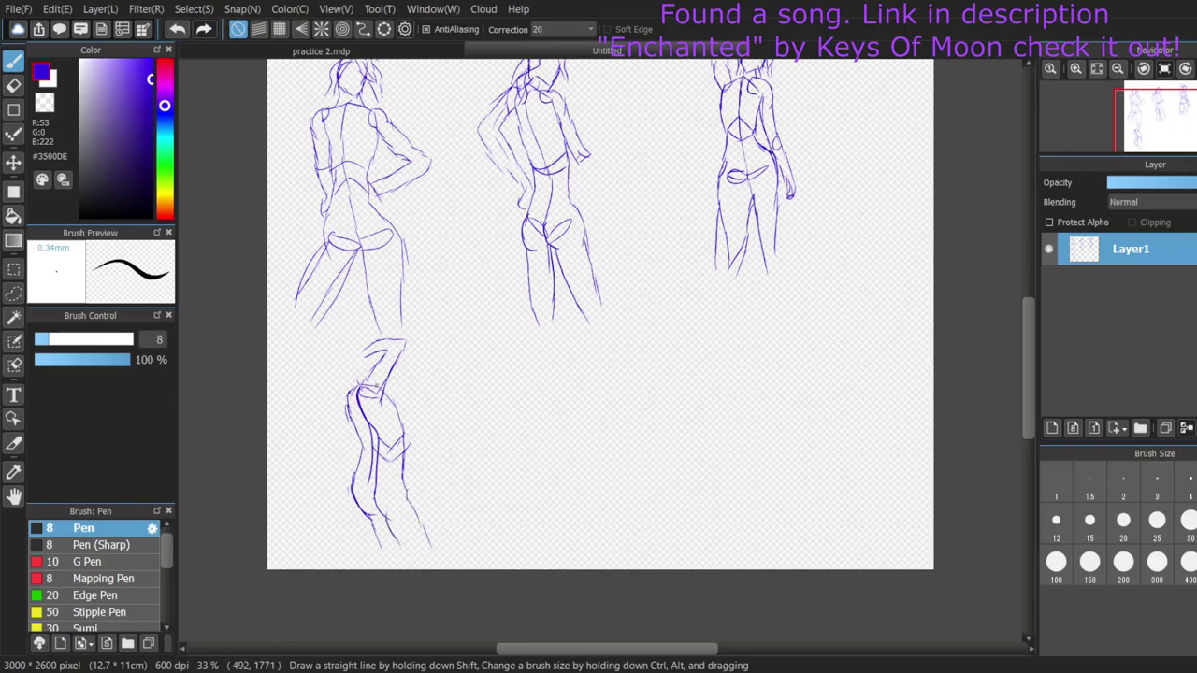
# - Sketch the fourth figure's head under the raised arm, with long hair hanging down the back
pyautogui.moveTo(361, 352); pyautogui.dragTo(373, 367)
pyautogui.moveTo(357, 342)
pyautogui.mouseDown()
pyautogui.moveTo(341, 358)
pyautogui.moveTo(347, 380)
pyautogui.mouseUp()
pyautogui.moveTo(357, 345); pyautogui.dragTo(332, 407)
pyautogui.moveTo(355, 354); pyautogui.dragTo(348, 408)
pyautogui.moveTo(363, 353); pyautogui.dragTo(365, 378)
pyautogui.moveTo(339, 343)
pyautogui.mouseDown()
pyautogui.moveTo(359, 340)
pyautogui.moveTo(378, 369)
pyautogui.mouseUp()
pyautogui.moveTo(359, 354); pyautogui.dragTo(359, 381)
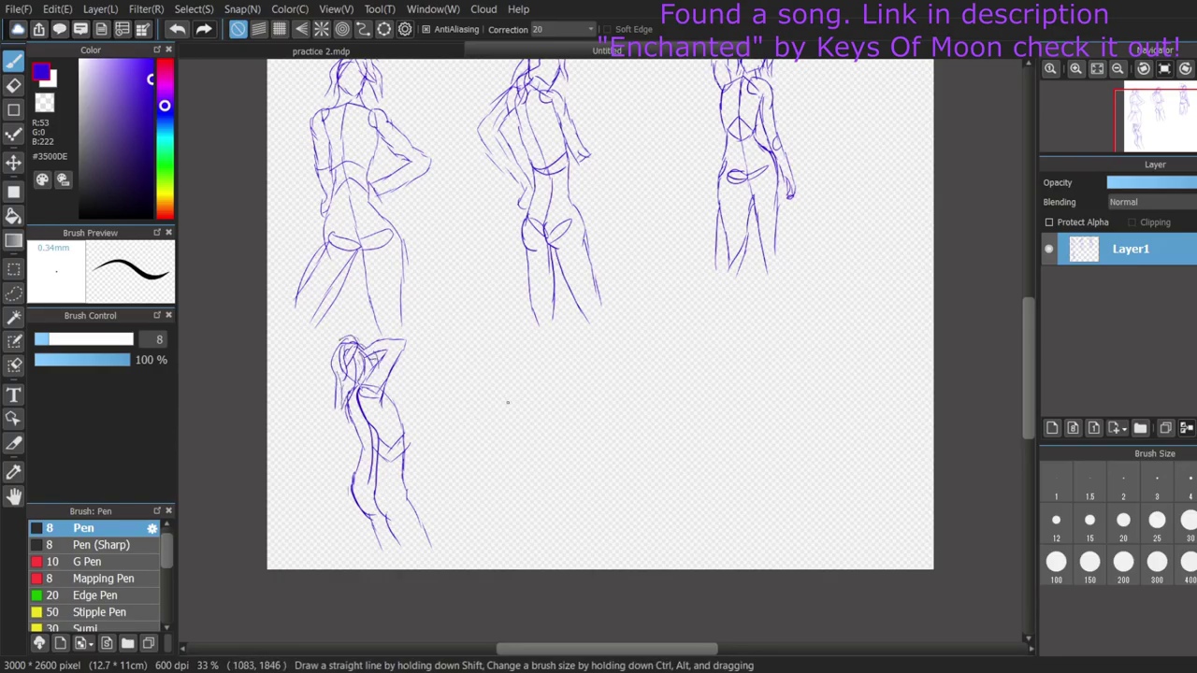
# - Sketch a fifth figure below the second one with a boxy chest, center line, pelvis, hips and legs
pyautogui.moveTo(519, 384)
pyautogui.mouseDown()
pyautogui.moveTo(562, 394)
pyautogui.moveTo(541, 430)
pyautogui.moveTo(544, 475)
pyautogui.mouseUp()
pyautogui.moveTo(526, 428)
pyautogui.mouseDown()
pyautogui.moveTo(549, 423)
pyautogui.moveTo(563, 463)
pyautogui.moveTo(520, 479)
pyautogui.moveTo(516, 505)
pyautogui.mouseUp()
pyautogui.moveTo(546, 477)
pyautogui.mouseDown()
pyautogui.moveTo(572, 473)
pyautogui.moveTo(571, 507)
pyautogui.mouseUp()
pyautogui.moveTo(519, 384); pyautogui.dragTo(525, 432)
pyautogui.moveTo(561, 392)
pyautogui.mouseDown()
pyautogui.moveTo(558, 425)
pyautogui.moveTo(527, 452)
pyautogui.moveTo(513, 491)
pyautogui.moveTo(511, 540)
pyautogui.moveTo(562, 422)
pyautogui.moveTo(581, 529)
pyautogui.mouseUp()
pyautogui.moveTo(547, 479); pyautogui.dragTo(549, 534)
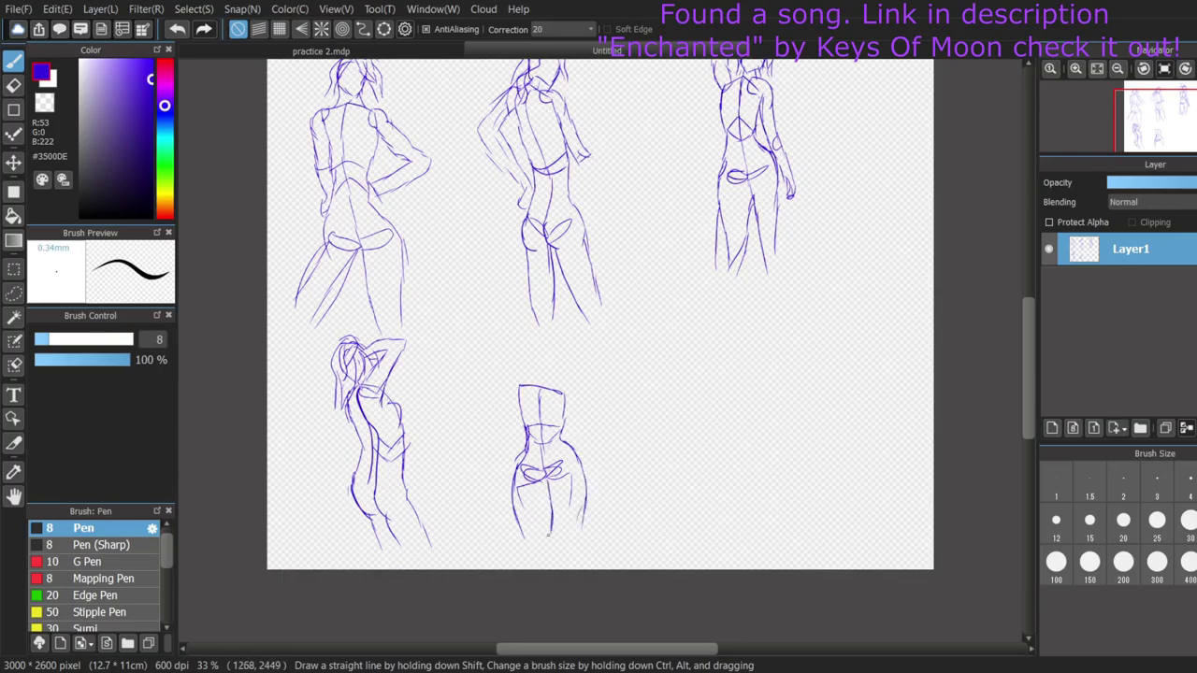
# - Sketch the fifth figure's two bent arms with the hands placed on the hips
pyautogui.moveTo(554, 388)
pyautogui.mouseDown()
pyautogui.moveTo(595, 408)
pyautogui.moveTo(582, 469)
pyautogui.moveTo(585, 443)
pyautogui.mouseUp()
pyautogui.moveTo(533, 382)
pyautogui.mouseDown()
pyautogui.moveTo(492, 420)
pyautogui.moveTo(524, 455)
pyautogui.mouseUp()
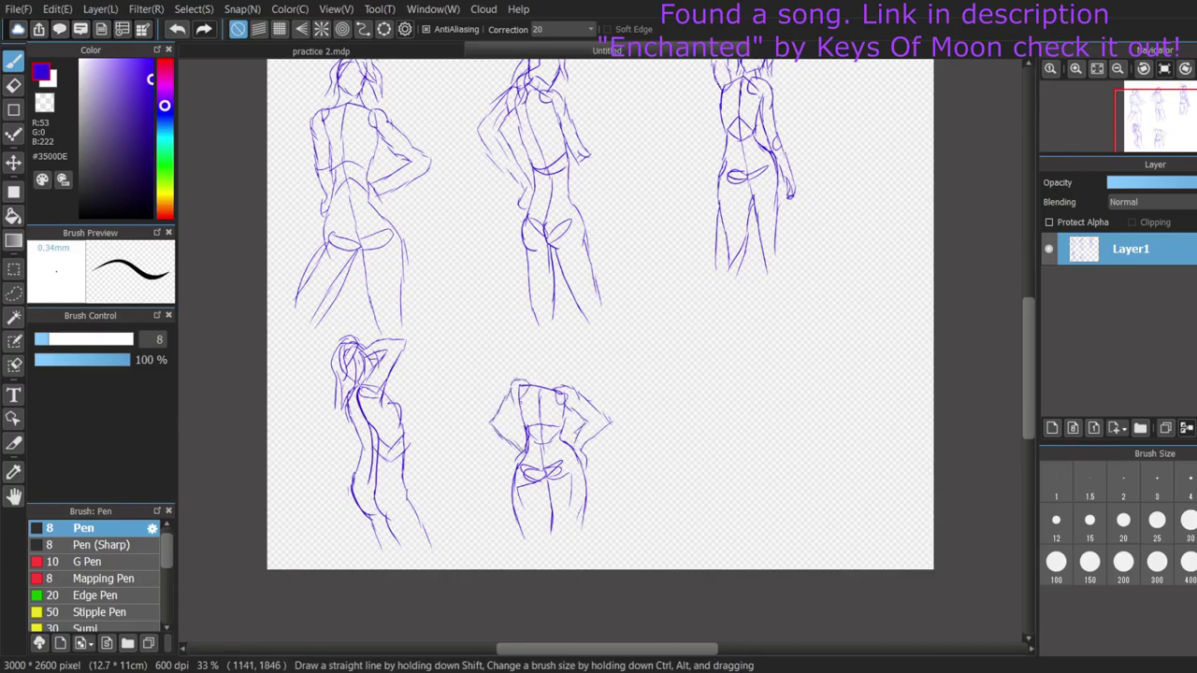
pyautogui.moveTo(517, 403); pyautogui.dragTo(528, 452)
# - Sketch the fifth figure's neck, head, long hair and chest contours
pyautogui.moveTo(540, 374)
pyautogui.mouseDown()
pyautogui.moveTo(538, 342)
pyautogui.moveTo(561, 341)
pyautogui.moveTo(552, 378)
pyautogui.mouseUp()
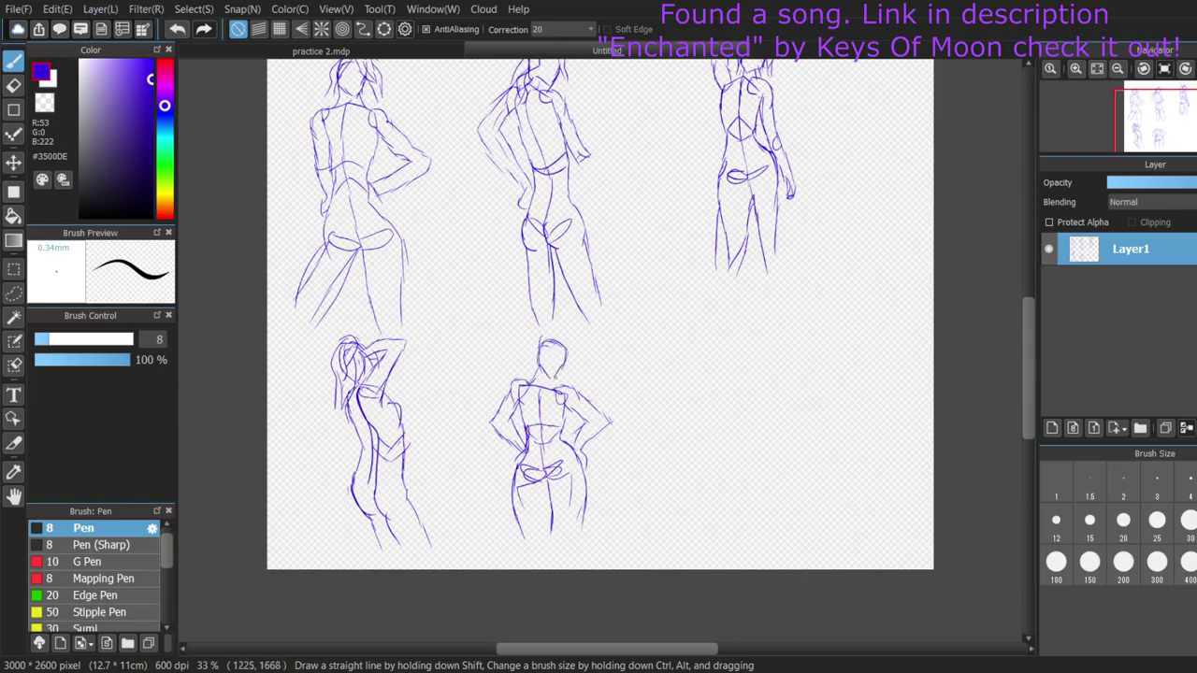
pyautogui.moveTo(544, 335)
pyautogui.mouseDown()
pyautogui.moveTo(517, 370)
pyautogui.moveTo(524, 379)
pyautogui.moveTo(571, 344)
pyautogui.moveTo(584, 381)
pyautogui.moveTo(571, 374)
pyautogui.mouseUp()
pyautogui.moveTo(575, 359)
pyautogui.mouseDown()
pyautogui.moveTo(584, 385)
pyautogui.moveTo(518, 417)
pyautogui.moveTo(553, 418)
pyautogui.mouseUp()
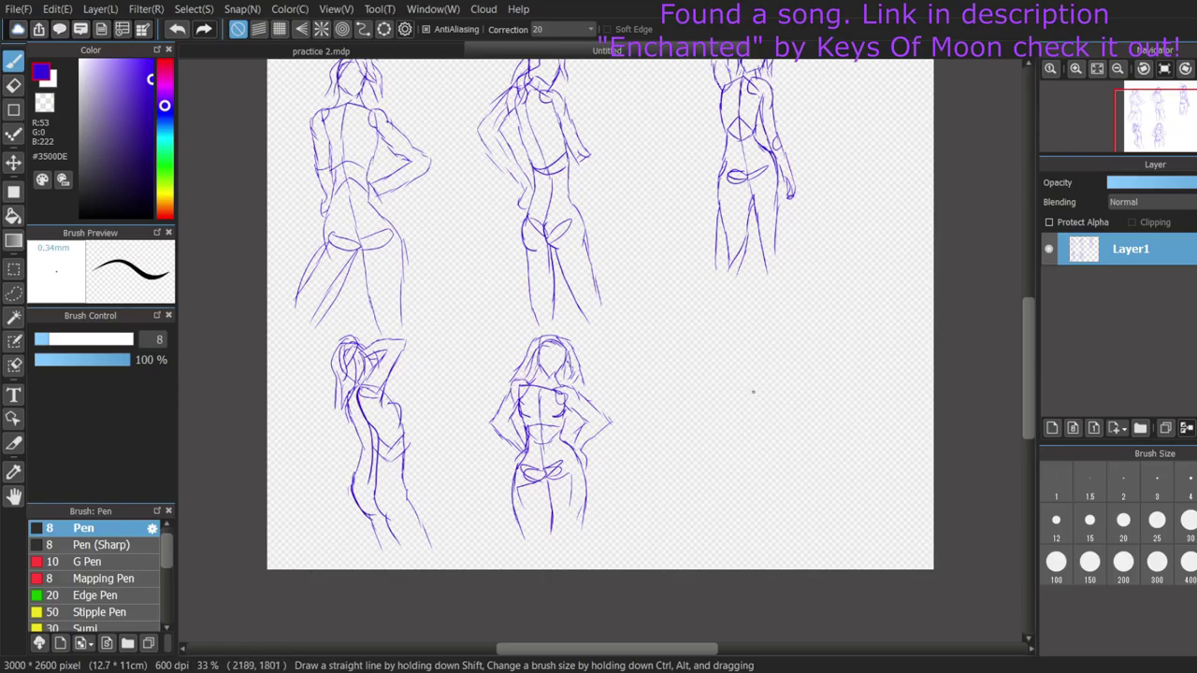
# - Sketch a sixth figure below the third one with a tilted chest, waist, pelvis and both legs
pyautogui.moveTo(771, 339); pyautogui.dragTo(760, 430)
pyautogui.moveTo(756, 321)
pyautogui.mouseDown()
pyautogui.moveTo(790, 331)
pyautogui.moveTo(754, 318)
pyautogui.moveTo(780, 353)
pyautogui.moveTo(765, 407)
pyautogui.moveTo(735, 421)
pyautogui.moveTo(759, 427)
pyautogui.mouseUp()
pyautogui.moveTo(761, 403)
pyautogui.mouseDown()
pyautogui.moveTo(779, 417)
pyautogui.moveTo(759, 428)
pyautogui.mouseUp()
pyautogui.moveTo(749, 331)
pyautogui.mouseDown()
pyautogui.moveTo(730, 445)
pyautogui.moveTo(745, 488)
pyautogui.mouseUp()
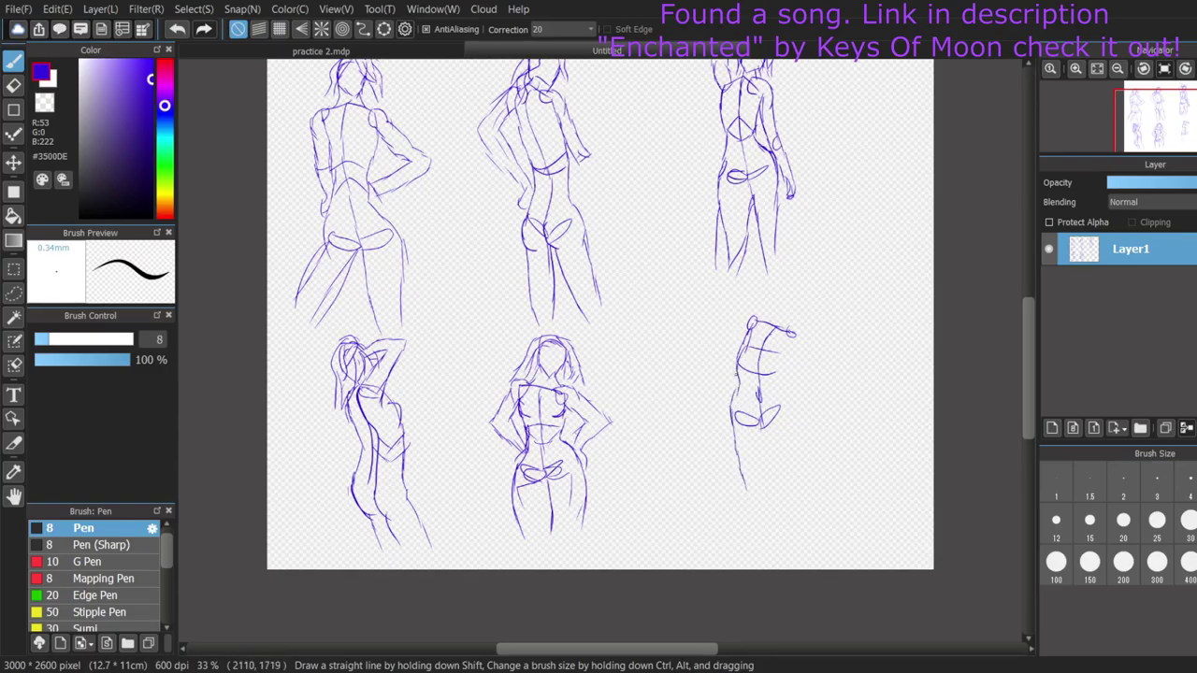
pyautogui.moveTo(782, 350); pyautogui.dragTo(791, 482)
pyautogui.moveTo(764, 430); pyautogui.dragTo(772, 485)
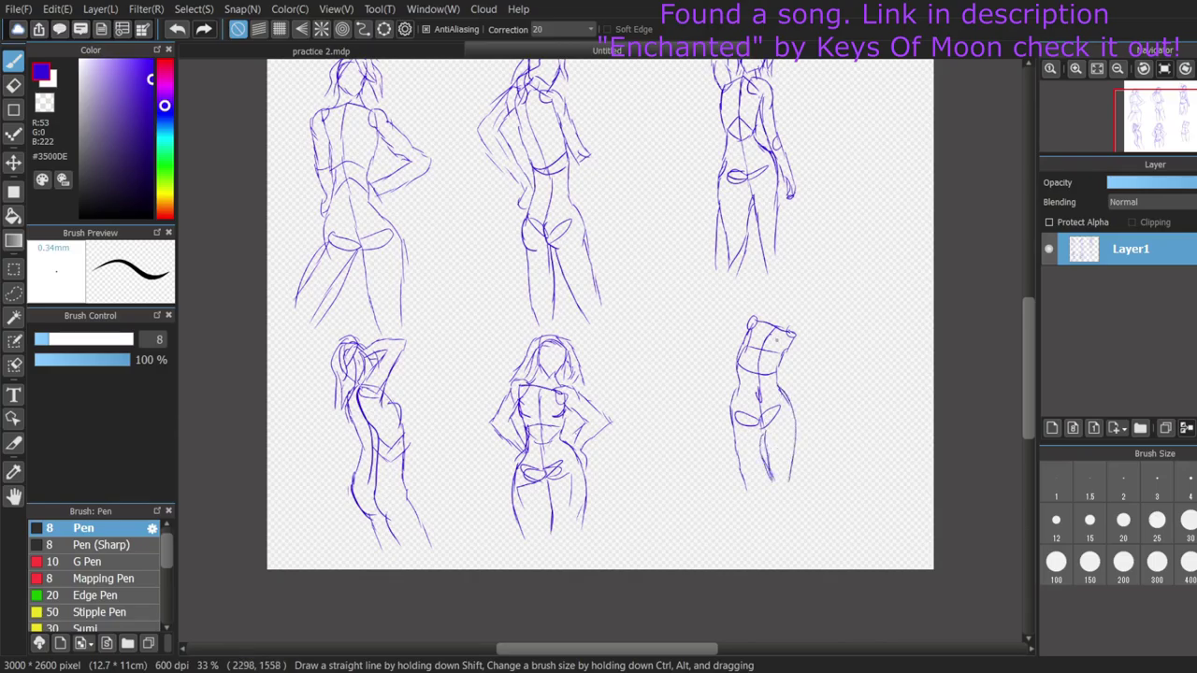
# - Sketch the sixth figure's lowered arm and bent raised arm, and its tilted head with long hair
pyautogui.moveTo(759, 313)
pyautogui.mouseDown()
pyautogui.moveTo(737, 324)
pyautogui.moveTo(725, 397)
pyautogui.mouseUp()
pyautogui.moveTo(783, 331)
pyautogui.mouseDown()
pyautogui.moveTo(818, 365)
pyautogui.moveTo(831, 345)
pyautogui.mouseUp()
pyautogui.moveTo(827, 355)
pyautogui.mouseDown()
pyautogui.moveTo(840, 337)
pyautogui.moveTo(819, 378)
pyautogui.moveTo(853, 339)
pyautogui.mouseUp()
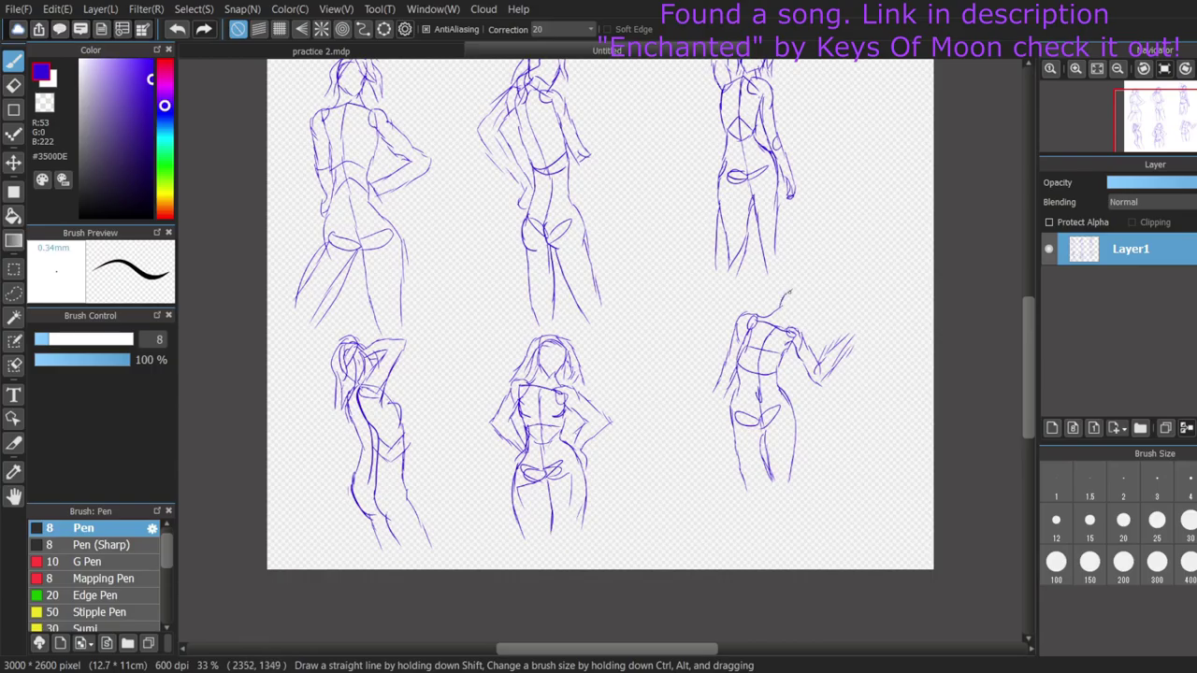
pyautogui.moveTo(788, 293)
pyautogui.mouseDown()
pyautogui.moveTo(806, 285)
pyautogui.moveTo(811, 310)
pyautogui.moveTo(795, 321)
pyautogui.moveTo(806, 280)
pyautogui.moveTo(845, 337)
pyautogui.moveTo(821, 319)
pyautogui.moveTo(810, 341)
pyautogui.moveTo(842, 348)
pyautogui.mouseUp()
pyautogui.moveTo(825, 332); pyautogui.dragTo(842, 345)
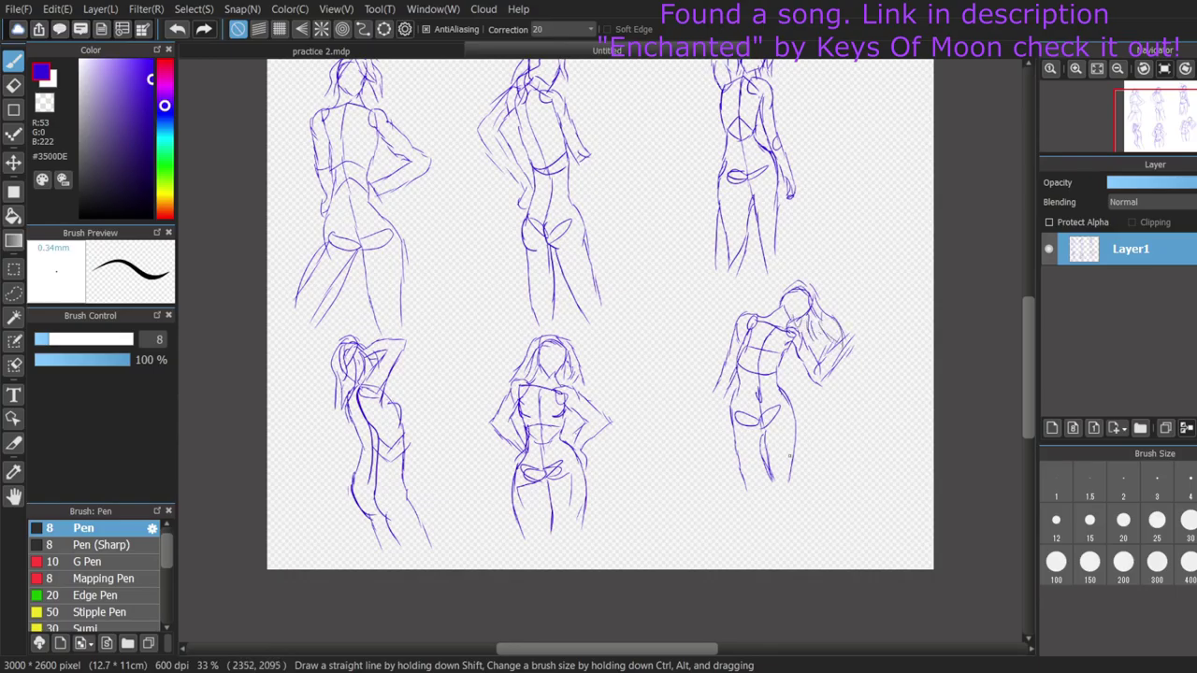
# - Add a new layer for more sketches and hide Layer1
pyautogui.click(1052, 428)
pyautogui.click(1048, 283)
# - Start a crouching side-view figure on Layer2 with its curved back, ribcage, shoulder and pelvis
pyautogui.moveTo(1028, 388); pyautogui.dragTo(1028, 363)
pyautogui.moveTo(372, 220)
pyautogui.mouseDown()
pyautogui.moveTo(359, 279)
pyautogui.moveTo(379, 222)
pyautogui.moveTo(393, 262)
pyautogui.moveTo(361, 280)
pyautogui.moveTo(368, 240)
pyautogui.mouseUp()
pyautogui.moveTo(364, 311)
pyautogui.mouseDown()
pyautogui.moveTo(385, 329)
pyautogui.moveTo(371, 338)
pyautogui.mouseUp()
pyautogui.moveTo(379, 220)
pyautogui.mouseDown()
pyautogui.moveTo(359, 273)
pyautogui.moveTo(366, 336)
pyautogui.moveTo(394, 345)
pyautogui.mouseUp()
# - Sketch the crouching figure's arm reaching forward and upward from the shoulder
pyautogui.moveTo(378, 241); pyautogui.dragTo(447, 157)
pyautogui.moveTo(450, 157); pyautogui.dragTo(454, 180)
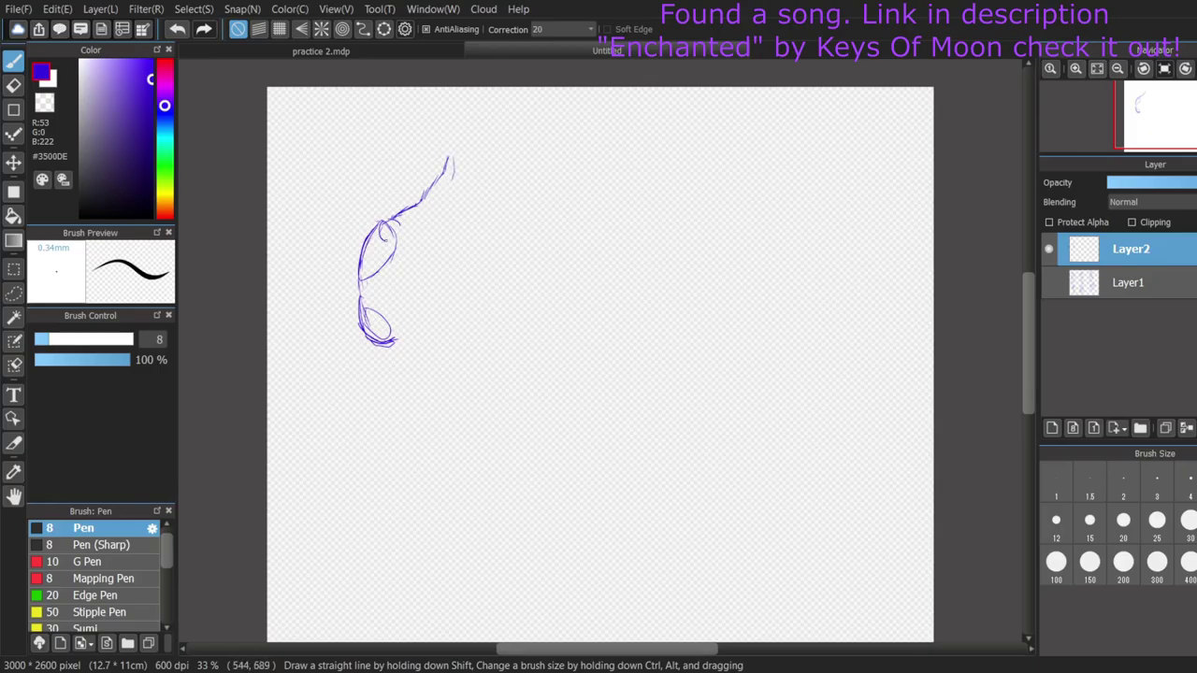
pyautogui.moveTo(404, 236); pyautogui.dragTo(454, 182)
# - Outline the crouching figure's belly and sketch its bent leg with knee and foot
pyautogui.moveTo(393, 264); pyautogui.dragTo(388, 319)
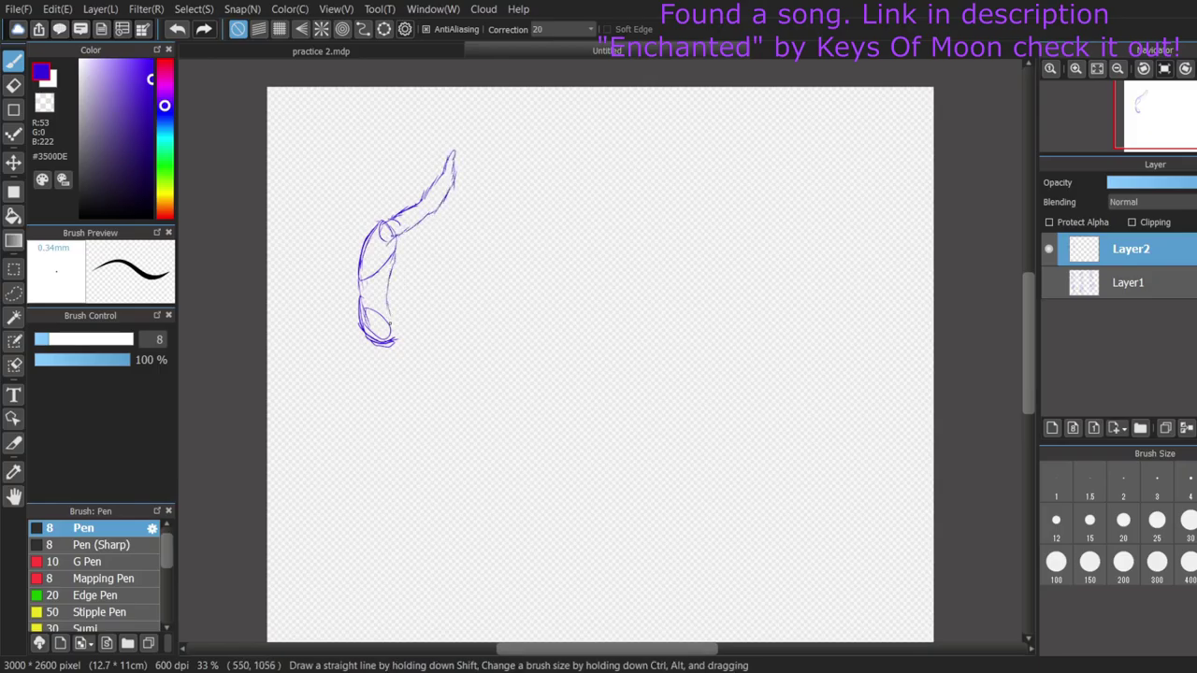
pyautogui.moveTo(433, 298)
pyautogui.mouseDown()
pyautogui.moveTo(391, 321)
pyautogui.moveTo(439, 273)
pyautogui.moveTo(444, 314)
pyautogui.mouseUp()
pyautogui.moveTo(453, 287)
pyautogui.mouseDown()
pyautogui.moveTo(402, 355)
pyautogui.moveTo(417, 377)
pyautogui.moveTo(406, 380)
pyautogui.moveTo(417, 374)
pyautogui.mouseUp()
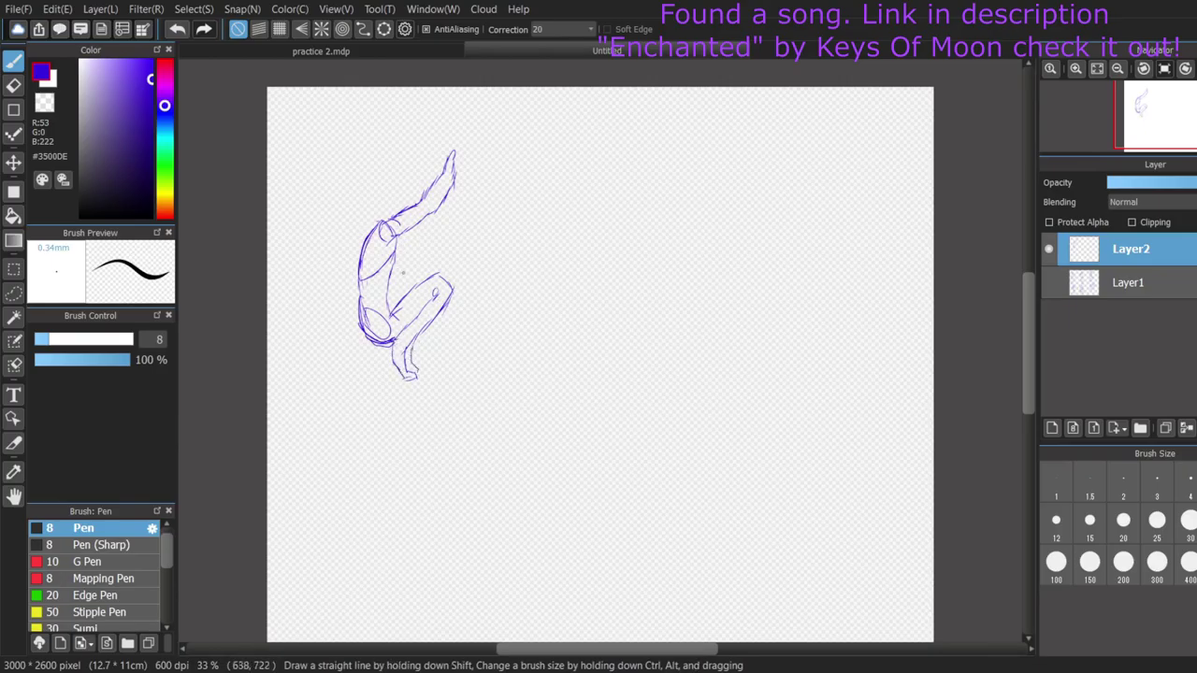
# - Sketch the crouching figure's second forward arm, and its head with hair
pyautogui.moveTo(397, 237)
pyautogui.mouseDown()
pyautogui.moveTo(419, 247)
pyautogui.moveTo(462, 228)
pyautogui.moveTo(426, 258)
pyautogui.moveTo(462, 230)
pyautogui.mouseUp()
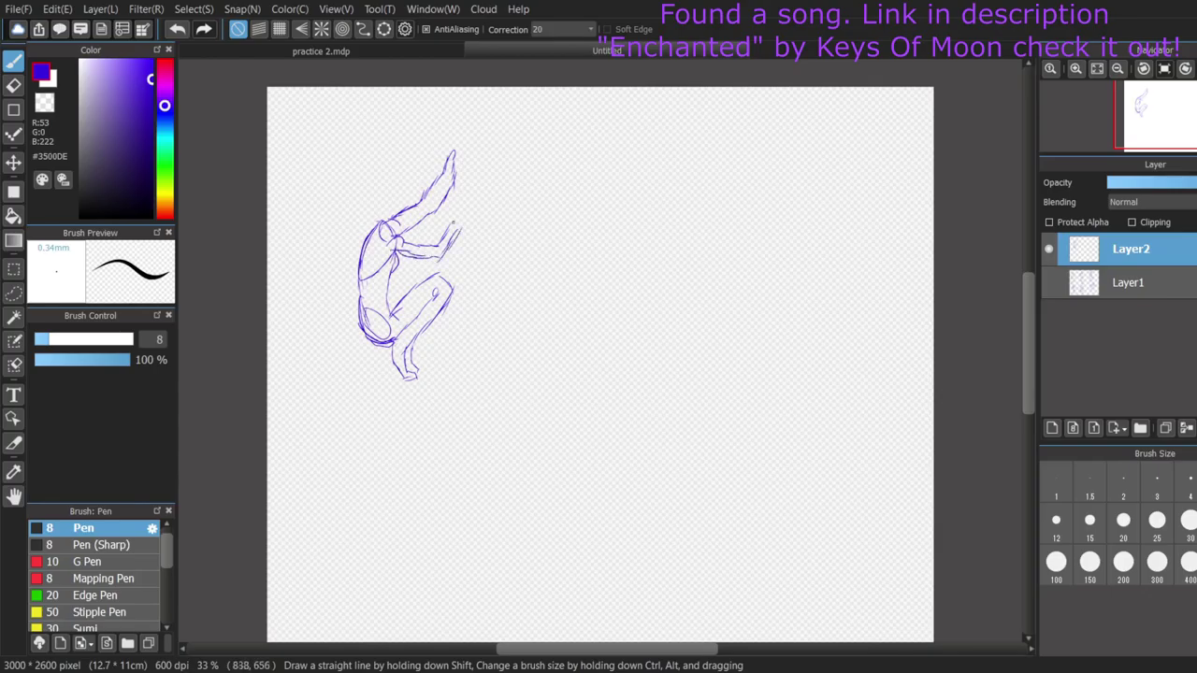
pyautogui.moveTo(382, 221)
pyautogui.mouseDown()
pyautogui.moveTo(389, 186)
pyautogui.moveTo(402, 205)
pyautogui.moveTo(401, 185)
pyautogui.moveTo(384, 187)
pyautogui.moveTo(357, 228)
pyautogui.moveTo(361, 249)
pyautogui.moveTo(358, 233)
pyautogui.mouseUp()
pyautogui.moveTo(394, 181); pyautogui.dragTo(413, 202)
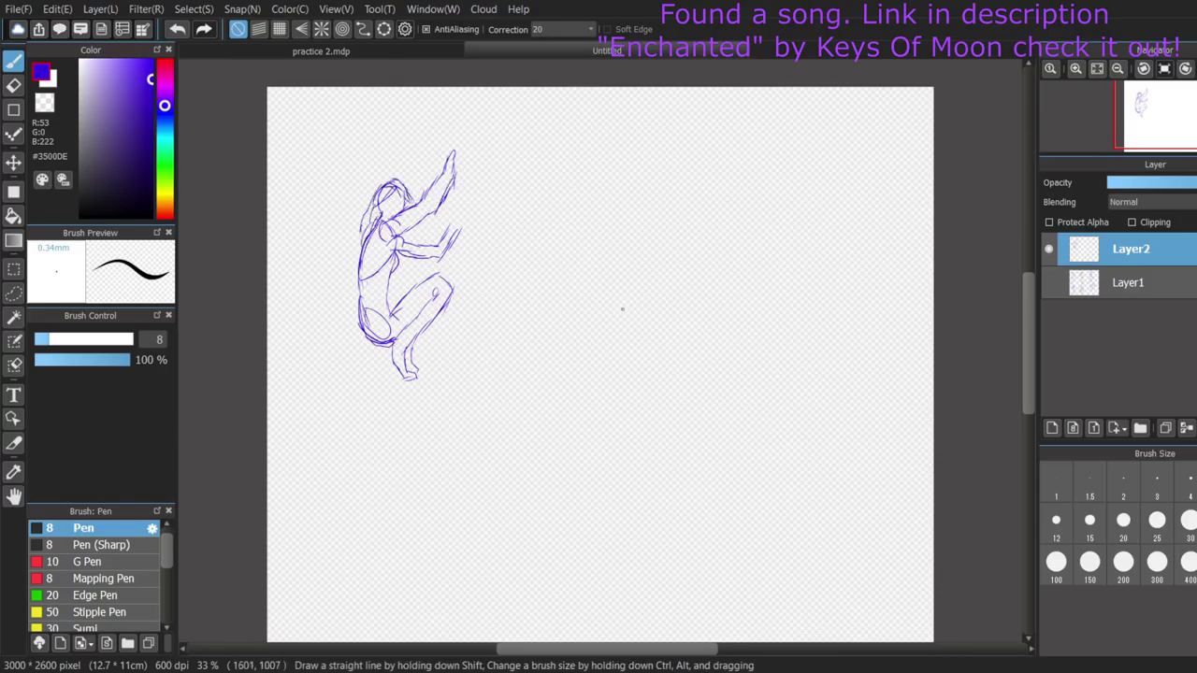
# - Start a standing figure beside the crouching one with its shoulders, chest, waist ellipse and pelvis guides
pyautogui.moveTo(593, 195)
pyautogui.mouseDown()
pyautogui.moveTo(601, 343)
pyautogui.moveTo(618, 198)
pyautogui.mouseUp()
pyautogui.moveTo(621, 196)
pyautogui.mouseDown()
pyautogui.moveTo(632, 211)
pyautogui.moveTo(641, 192)
pyautogui.mouseUp()
pyautogui.moveTo(643, 192)
pyautogui.mouseDown()
pyautogui.moveTo(631, 210)
pyautogui.moveTo(581, 202)
pyautogui.moveTo(572, 187)
pyautogui.mouseUp()
pyautogui.moveTo(570, 190); pyautogui.dragTo(624, 224)
pyautogui.moveTo(586, 259); pyautogui.dragTo(614, 268)
pyautogui.moveTo(578, 267); pyautogui.dragTo(635, 265)
pyautogui.moveTo(603, 307)
pyautogui.mouseDown()
pyautogui.moveTo(601, 328)
pyautogui.moveTo(635, 307)
pyautogui.moveTo(602, 333)
pyautogui.mouseUp()
# - Outline the standing figure's torso sides, hips and both legs, and define the chest contours
pyautogui.moveTo(584, 210); pyautogui.dragTo(577, 298)
pyautogui.moveTo(578, 342); pyautogui.dragTo(593, 397)
pyautogui.moveTo(637, 210)
pyautogui.mouseDown()
pyautogui.moveTo(618, 262)
pyautogui.moveTo(644, 304)
pyautogui.moveTo(645, 393)
pyautogui.mouseUp()
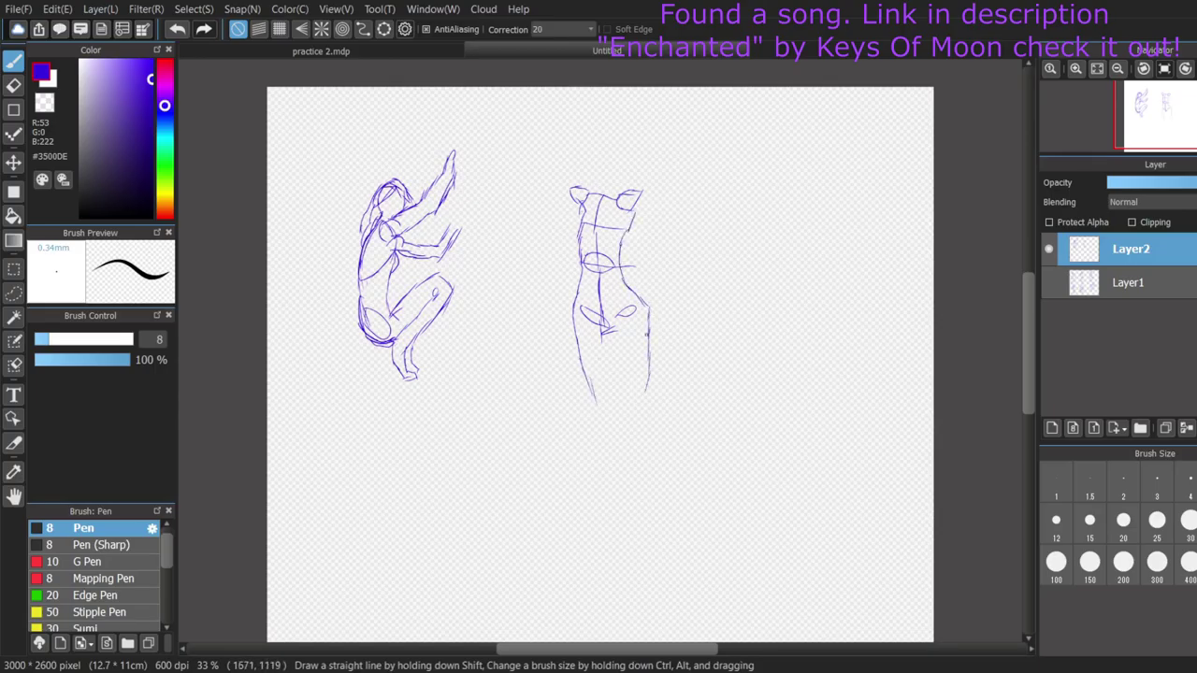
pyautogui.moveTo(617, 329); pyautogui.dragTo(628, 384)
pyautogui.moveTo(605, 335); pyautogui.dragTo(611, 405)
pyautogui.moveTo(576, 206)
pyautogui.mouseDown()
pyautogui.moveTo(589, 236)
pyautogui.moveTo(627, 241)
pyautogui.moveTo(612, 232)
pyautogui.mouseUp()
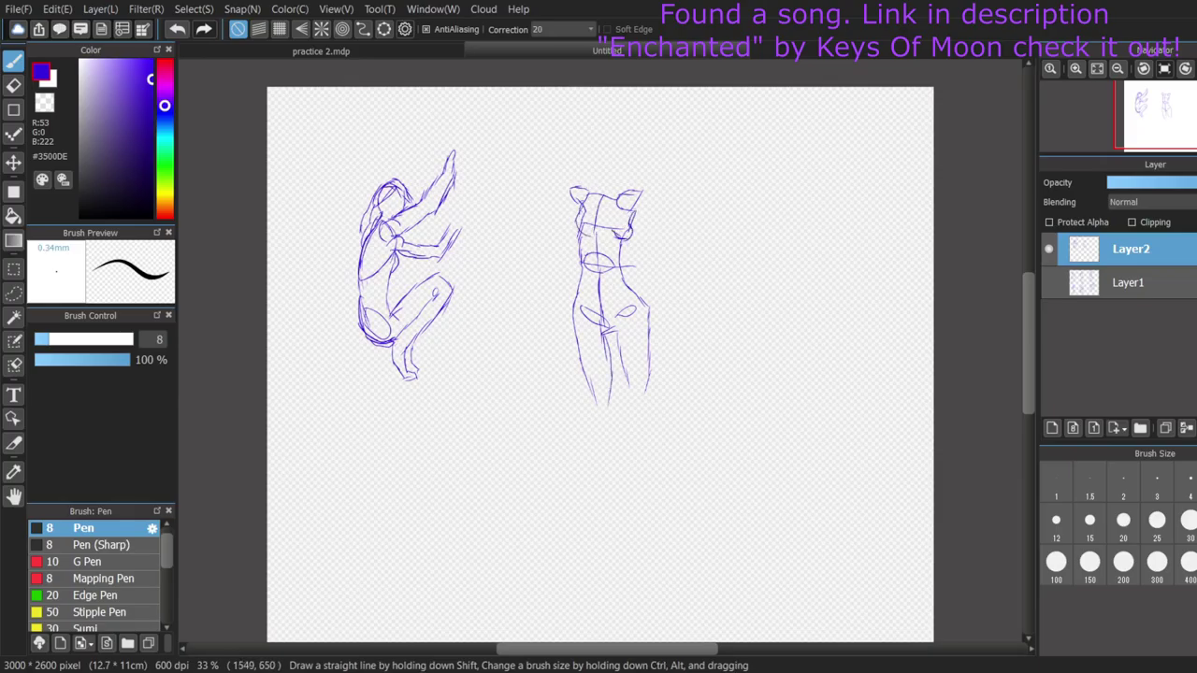
# - Sketch the standing figure's two arms bent up behind the head, and its head and hair
pyautogui.moveTo(570, 178); pyautogui.dragTo(550, 159)
pyautogui.moveTo(643, 193); pyautogui.dragTo(675, 176)
pyautogui.moveTo(671, 170); pyautogui.dragTo(645, 157)
pyautogui.moveTo(550, 151)
pyautogui.mouseDown()
pyautogui.moveTo(596, 159)
pyautogui.moveTo(582, 177)
pyautogui.moveTo(602, 163)
pyautogui.mouseUp()
pyautogui.moveTo(576, 202)
pyautogui.mouseDown()
pyautogui.moveTo(544, 166)
pyautogui.moveTo(572, 140)
pyautogui.moveTo(665, 172)
pyautogui.mouseUp()
pyautogui.moveTo(630, 170); pyautogui.dragTo(665, 161)
pyautogui.moveTo(636, 200)
pyautogui.mouseDown()
pyautogui.moveTo(696, 167)
pyautogui.moveTo(637, 155)
pyautogui.mouseUp()
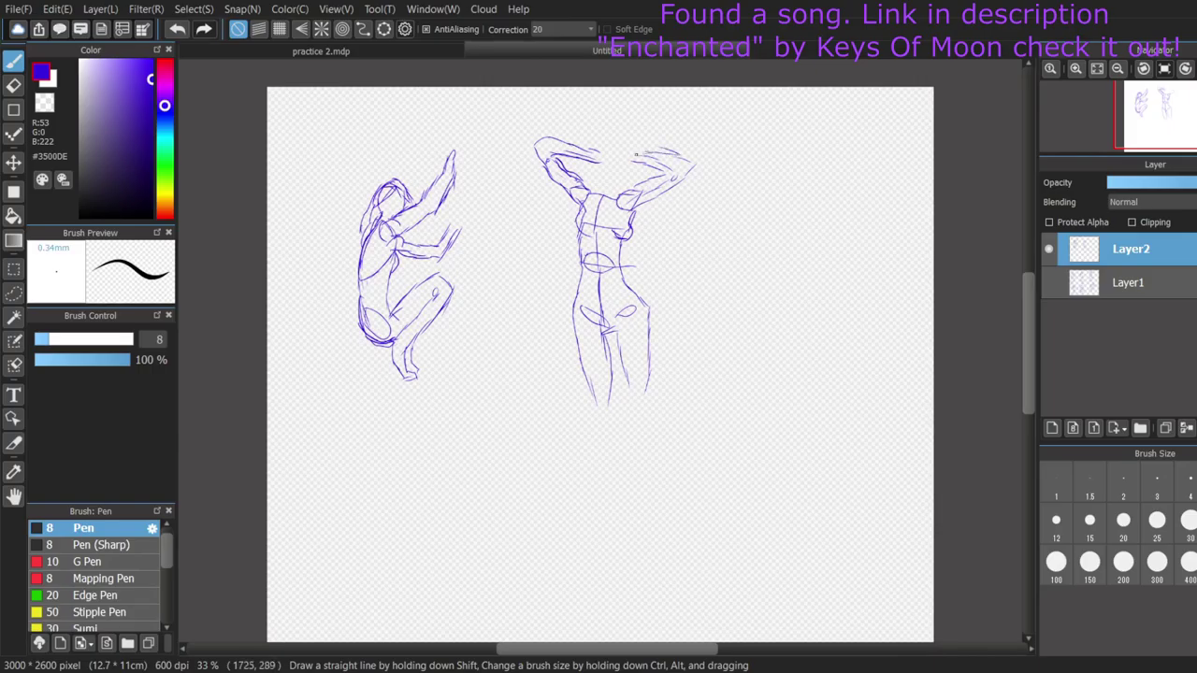
pyautogui.moveTo(589, 190)
pyautogui.mouseDown()
pyautogui.moveTo(604, 178)
pyautogui.moveTo(617, 198)
pyautogui.mouseUp()
pyautogui.moveTo(604, 149)
pyautogui.mouseDown()
pyautogui.moveTo(605, 184)
pyautogui.moveTo(619, 144)
pyautogui.moveTo(630, 179)
pyautogui.moveTo(602, 187)
pyautogui.moveTo(618, 139)
pyautogui.moveTo(589, 187)
pyautogui.moveTo(595, 161)
pyautogui.moveTo(642, 178)
pyautogui.moveTo(627, 192)
pyautogui.mouseUp()
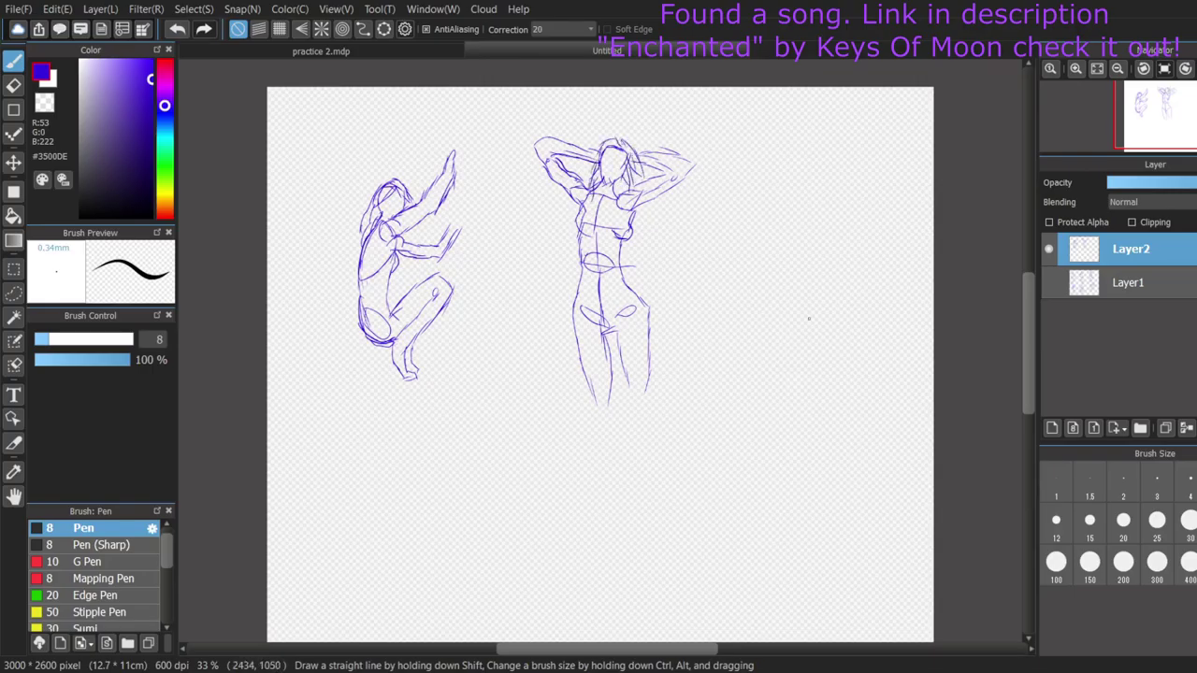
# - Start a kneeling figure beside the standing one with its center line, pelvis and upper thigh guides
pyautogui.moveTo(794, 173)
pyautogui.mouseDown()
pyautogui.moveTo(780, 292)
pyautogui.moveTo(766, 298)
pyautogui.moveTo(808, 284)
pyautogui.moveTo(744, 320)
pyautogui.mouseUp()
pyautogui.moveTo(814, 301); pyautogui.dragTo(808, 342)
pyautogui.moveTo(750, 297); pyautogui.dragTo(735, 335)
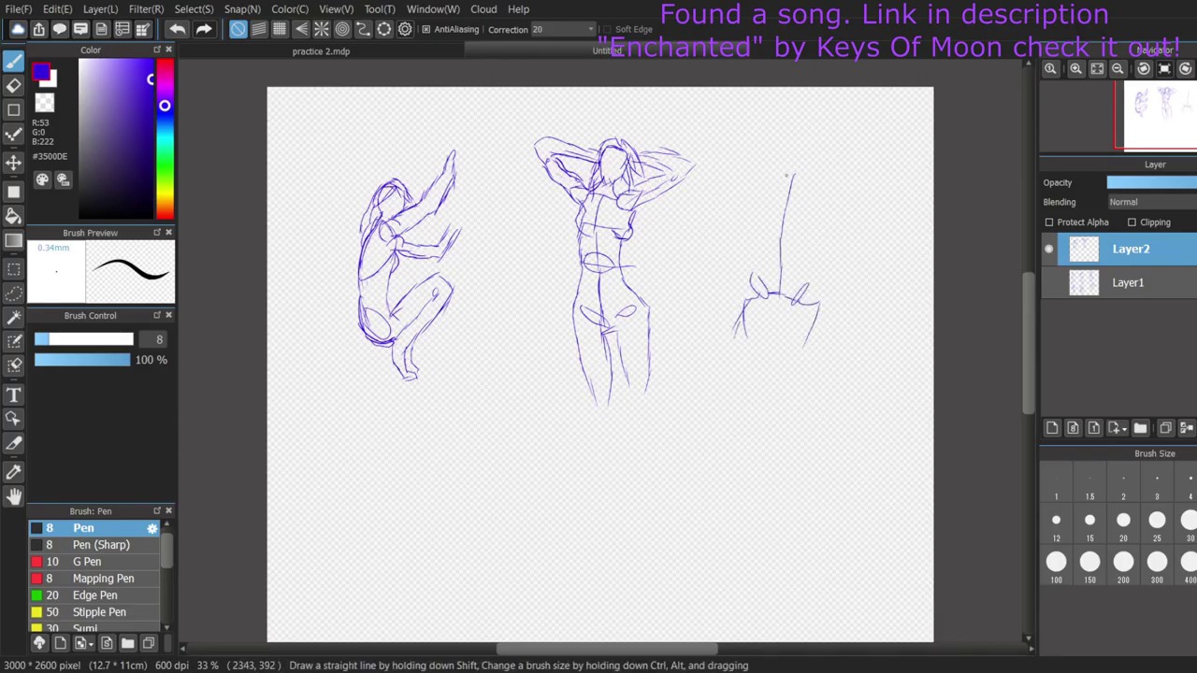
# - Sketch the kneeling figure's chest, waist and spread, folded legs
pyautogui.moveTo(789, 202)
pyautogui.mouseDown()
pyautogui.moveTo(782, 233)
pyautogui.moveTo(810, 207)
pyautogui.moveTo(802, 178)
pyautogui.moveTo(759, 177)
pyautogui.moveTo(802, 196)
pyautogui.moveTo(755, 172)
pyautogui.moveTo(770, 182)
pyautogui.moveTo(756, 200)
pyautogui.moveTo(795, 219)
pyautogui.moveTo(757, 238)
pyautogui.moveTo(735, 303)
pyautogui.mouseUp()
pyautogui.moveTo(763, 245); pyautogui.dragTo(748, 271)
pyautogui.moveTo(729, 314)
pyautogui.mouseDown()
pyautogui.moveTo(715, 359)
pyautogui.moveTo(733, 380)
pyautogui.mouseUp()
pyautogui.moveTo(764, 296)
pyautogui.mouseDown()
pyautogui.moveTo(731, 365)
pyautogui.moveTo(748, 365)
pyautogui.moveTo(773, 342)
pyautogui.moveTo(767, 332)
pyautogui.mouseUp()
pyautogui.moveTo(808, 218)
pyautogui.mouseDown()
pyautogui.moveTo(796, 256)
pyautogui.moveTo(826, 328)
pyautogui.moveTo(817, 374)
pyautogui.mouseUp()
pyautogui.moveTo(773, 303)
pyautogui.mouseDown()
pyautogui.moveTo(786, 305)
pyautogui.moveTo(810, 372)
pyautogui.mouseUp()
# - Sketch the kneeling figure's two straight arms reaching down from the shoulders beside the torso
pyautogui.moveTo(804, 174)
pyautogui.mouseDown()
pyautogui.moveTo(821, 195)
pyautogui.moveTo(839, 331)
pyautogui.mouseUp()
pyautogui.moveTo(806, 220); pyautogui.dragTo(810, 274)
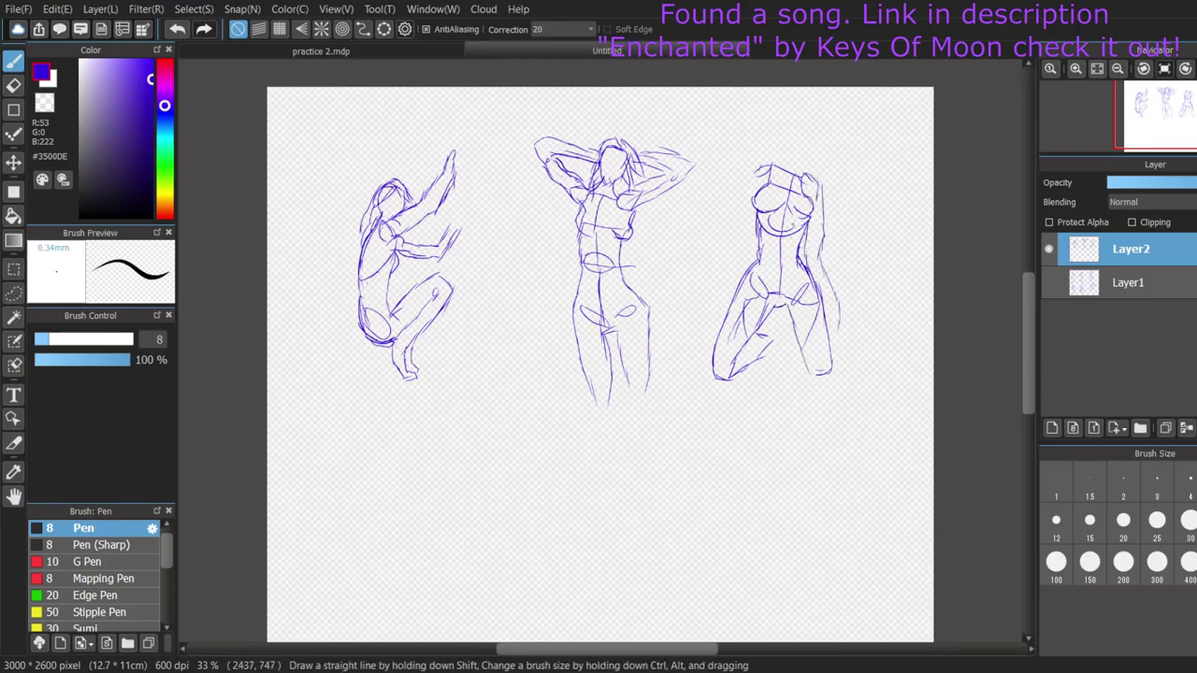
pyautogui.moveTo(772, 164)
pyautogui.mouseDown()
pyautogui.moveTo(746, 191)
pyautogui.moveTo(735, 286)
pyautogui.mouseUp()
pyautogui.moveTo(756, 211); pyautogui.dragTo(748, 272)
# - Sketch the kneeling figure's neck, head and long hair
pyautogui.moveTo(798, 161); pyautogui.dragTo(801, 175)
pyautogui.moveTo(787, 155)
pyautogui.mouseDown()
pyautogui.moveTo(775, 165)
pyautogui.moveTo(788, 132)
pyautogui.moveTo(815, 149)
pyautogui.moveTo(774, 169)
pyautogui.mouseUp()
pyautogui.moveTo(804, 124); pyautogui.dragTo(783, 129)
pyautogui.moveTo(781, 131)
pyautogui.mouseDown()
pyautogui.moveTo(767, 164)
pyautogui.moveTo(824, 171)
pyautogui.moveTo(777, 160)
pyautogui.mouseUp()
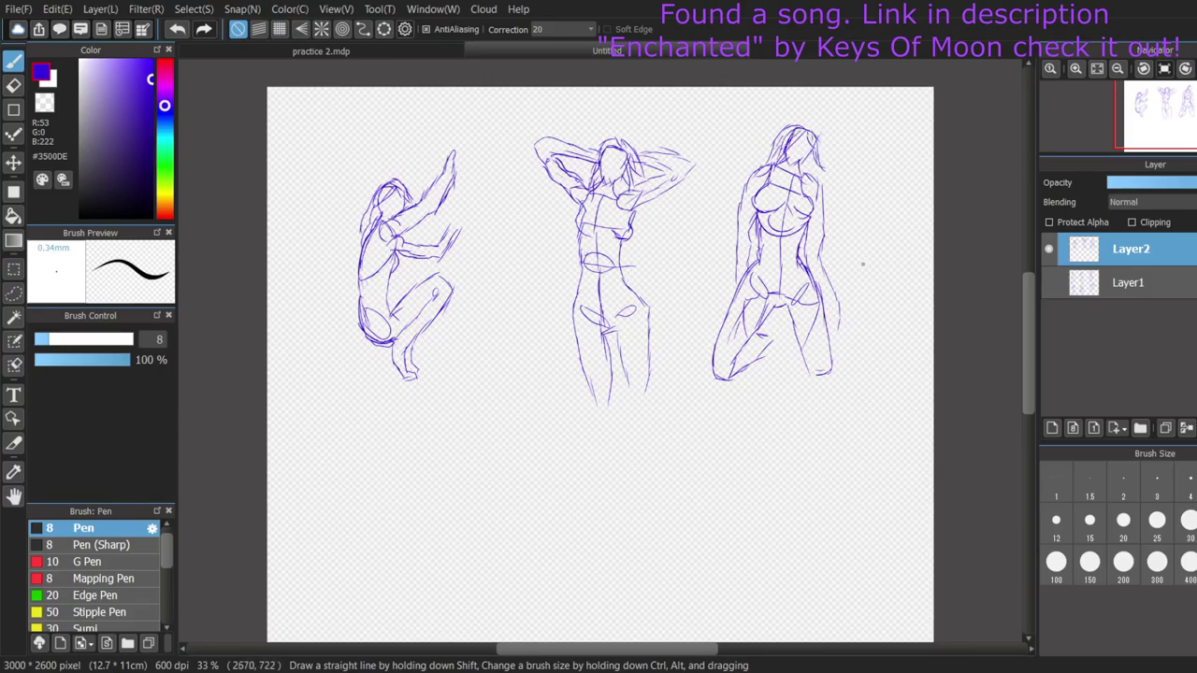
# - Add another new layer for sketching and hide Layer2
pyautogui.click(1051, 428)
pyautogui.click(1048, 282)
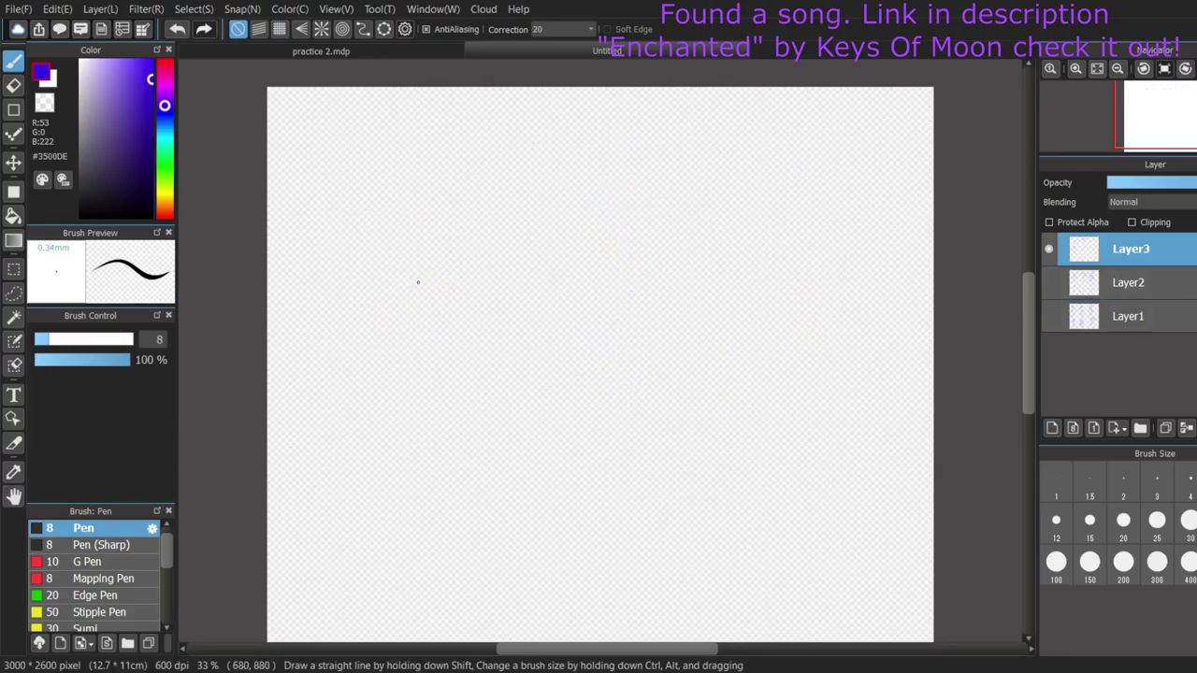
# - Start a figure on Layer3 with its shoulders, curved center line, pelvis ovals and chest
pyautogui.moveTo(371, 217)
pyautogui.mouseDown()
pyautogui.moveTo(402, 223)
pyautogui.moveTo(372, 220)
pyautogui.moveTo(359, 248)
pyautogui.moveTo(407, 228)
pyautogui.moveTo(428, 251)
pyautogui.moveTo(410, 252)
pyautogui.moveTo(373, 336)
pyautogui.moveTo(392, 382)
pyautogui.mouseUp()
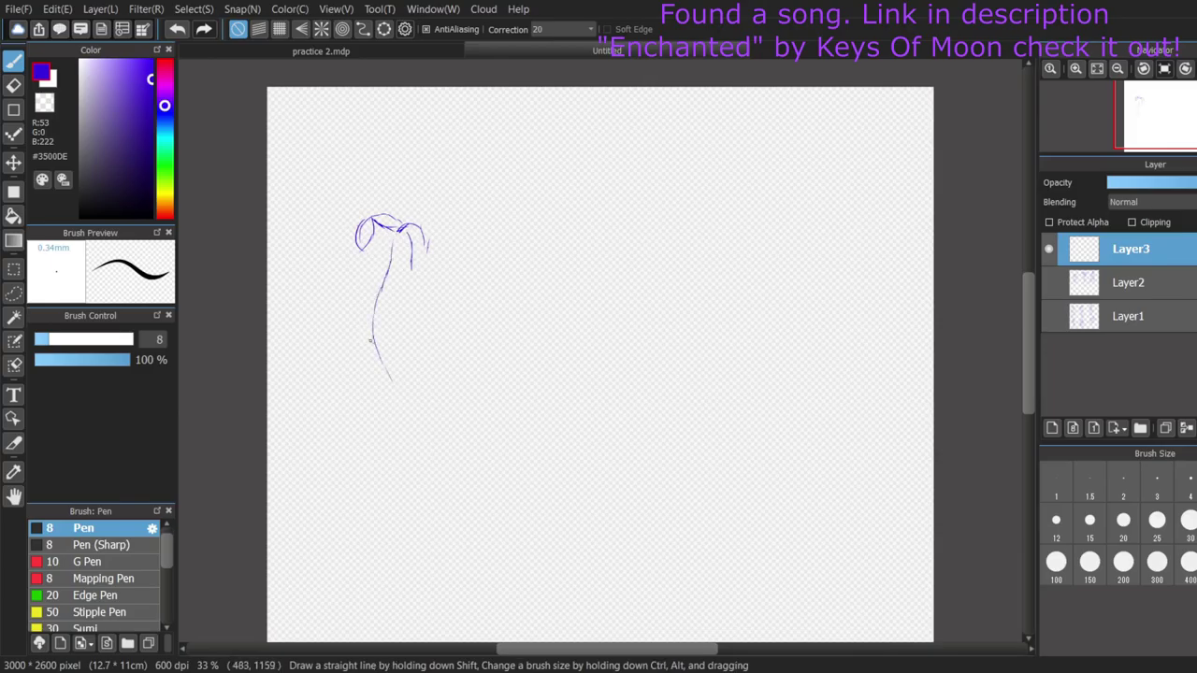
pyautogui.moveTo(372, 337)
pyautogui.mouseDown()
pyautogui.moveTo(382, 352)
pyautogui.moveTo(365, 398)
pyautogui.moveTo(417, 391)
pyautogui.mouseUp()
pyautogui.moveTo(411, 246)
pyautogui.mouseDown()
pyautogui.moveTo(419, 267)
pyautogui.moveTo(404, 277)
pyautogui.moveTo(364, 264)
pyautogui.moveTo(368, 273)
pyautogui.mouseUp()
pyautogui.moveTo(381, 275)
pyautogui.mouseDown()
pyautogui.moveTo(369, 258)
pyautogui.moveTo(389, 271)
pyautogui.mouseUp()
# - Outline the Layer3 figure's side and hip, and sketch the near leg and inner thigh lines
pyautogui.moveTo(404, 262)
pyautogui.mouseDown()
pyautogui.moveTo(334, 311)
pyautogui.moveTo(330, 372)
pyautogui.moveTo(347, 419)
pyautogui.moveTo(378, 443)
pyautogui.mouseUp()
pyautogui.moveTo(383, 359)
pyautogui.mouseDown()
pyautogui.moveTo(374, 375)
pyautogui.moveTo(397, 419)
pyautogui.mouseUp()
pyautogui.moveTo(400, 420); pyautogui.dragTo(405, 440)
pyautogui.moveTo(391, 368)
pyautogui.mouseDown()
pyautogui.moveTo(382, 387)
pyautogui.moveTo(406, 432)
pyautogui.mouseUp()
# - Sketch the Layer3 figure's arms meeting in front of the waist, and outline the far hip and thigh
pyautogui.moveTo(427, 240)
pyautogui.mouseDown()
pyautogui.moveTo(441, 327)
pyautogui.moveTo(442, 315)
pyautogui.moveTo(392, 321)
pyautogui.moveTo(434, 315)
pyautogui.mouseUp()
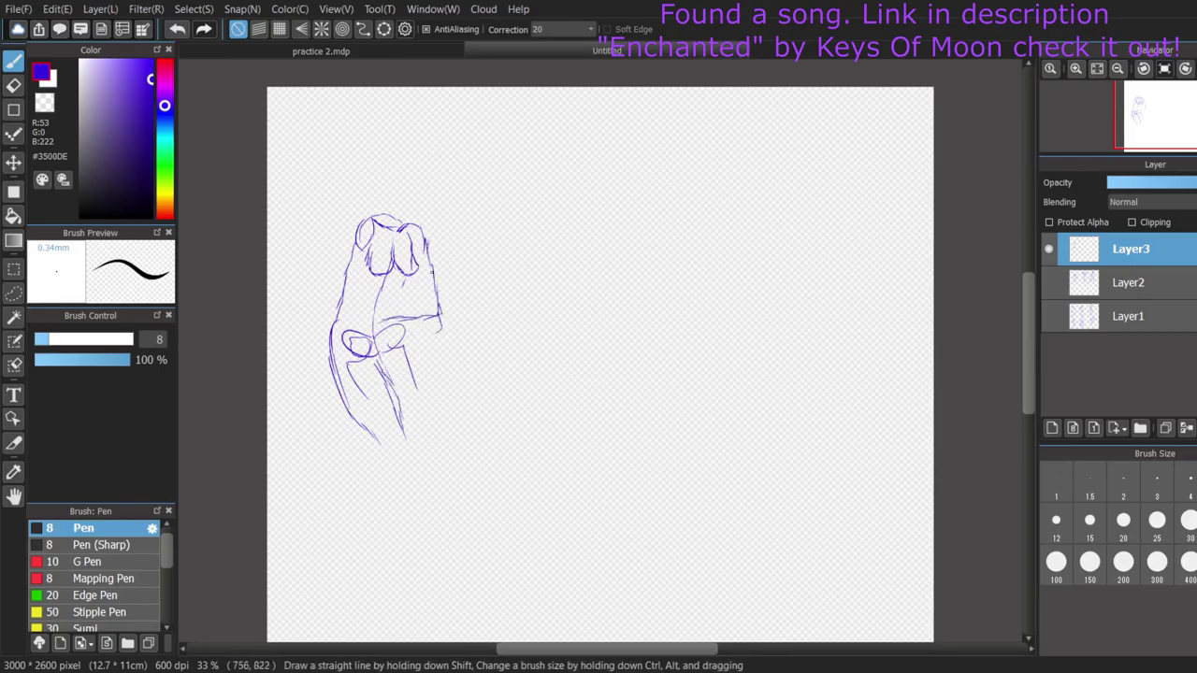
pyautogui.moveTo(416, 270); pyautogui.dragTo(420, 298)
pyautogui.moveTo(417, 273)
pyautogui.mouseDown()
pyautogui.moveTo(420, 300)
pyautogui.moveTo(386, 310)
pyautogui.mouseUp()
pyautogui.moveTo(353, 249)
pyautogui.mouseDown()
pyautogui.moveTo(350, 325)
pyautogui.moveTo(367, 271)
pyautogui.moveTo(369, 307)
pyautogui.moveTo(387, 316)
pyautogui.mouseUp()
pyautogui.moveTo(401, 275)
pyautogui.mouseDown()
pyautogui.moveTo(395, 299)
pyautogui.moveTo(437, 419)
pyautogui.mouseUp()
pyautogui.moveTo(420, 355); pyautogui.dragTo(436, 420)
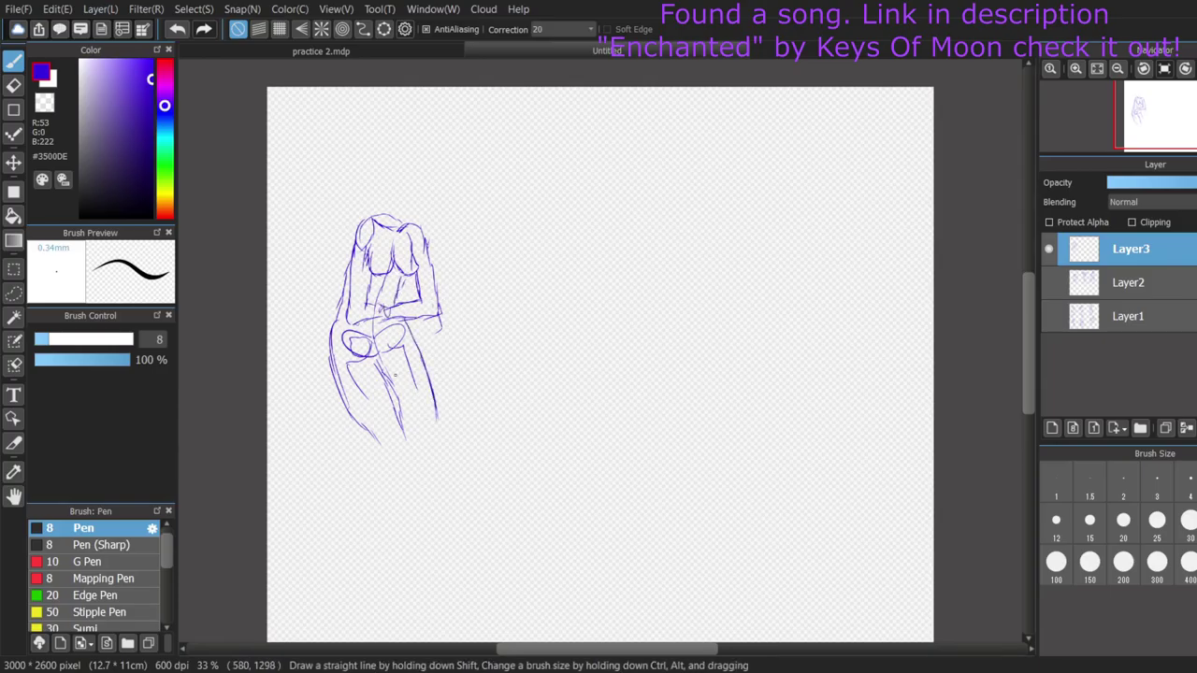
# - Sketch the first Layer3 figure's neck, head and face guides, with hair falling around the face
pyautogui.moveTo(378, 198)
pyautogui.mouseDown()
pyautogui.moveTo(386, 219)
pyautogui.moveTo(374, 174)
pyautogui.moveTo(404, 165)
pyautogui.moveTo(417, 197)
pyautogui.moveTo(404, 225)
pyautogui.mouseUp()
pyautogui.moveTo(386, 198); pyautogui.dragTo(383, 215)
pyautogui.moveTo(392, 164)
pyautogui.mouseDown()
pyautogui.moveTo(380, 214)
pyautogui.moveTo(364, 215)
pyautogui.moveTo(378, 217)
pyautogui.moveTo(402, 152)
pyautogui.mouseUp()
pyautogui.moveTo(410, 167)
pyautogui.mouseDown()
pyautogui.moveTo(419, 185)
pyautogui.moveTo(399, 170)
pyautogui.moveTo(410, 220)
pyautogui.mouseUp()
# - Start a second, side-facing figure beside the first with its back, long body contour, buttock and near leg lines
pyautogui.moveTo(567, 177)
pyautogui.mouseDown()
pyautogui.moveTo(556, 187)
pyautogui.moveTo(581, 366)
pyautogui.mouseUp()
pyautogui.moveTo(554, 178)
pyautogui.mouseDown()
pyautogui.moveTo(537, 203)
pyautogui.moveTo(559, 417)
pyautogui.mouseUp()
pyautogui.moveTo(574, 365); pyautogui.dragTo(585, 417)
pyautogui.moveTo(548, 352)
pyautogui.mouseDown()
pyautogui.moveTo(565, 366)
pyautogui.moveTo(556, 396)
pyautogui.mouseUp()
pyautogui.moveTo(557, 405); pyautogui.dragTo(566, 425)
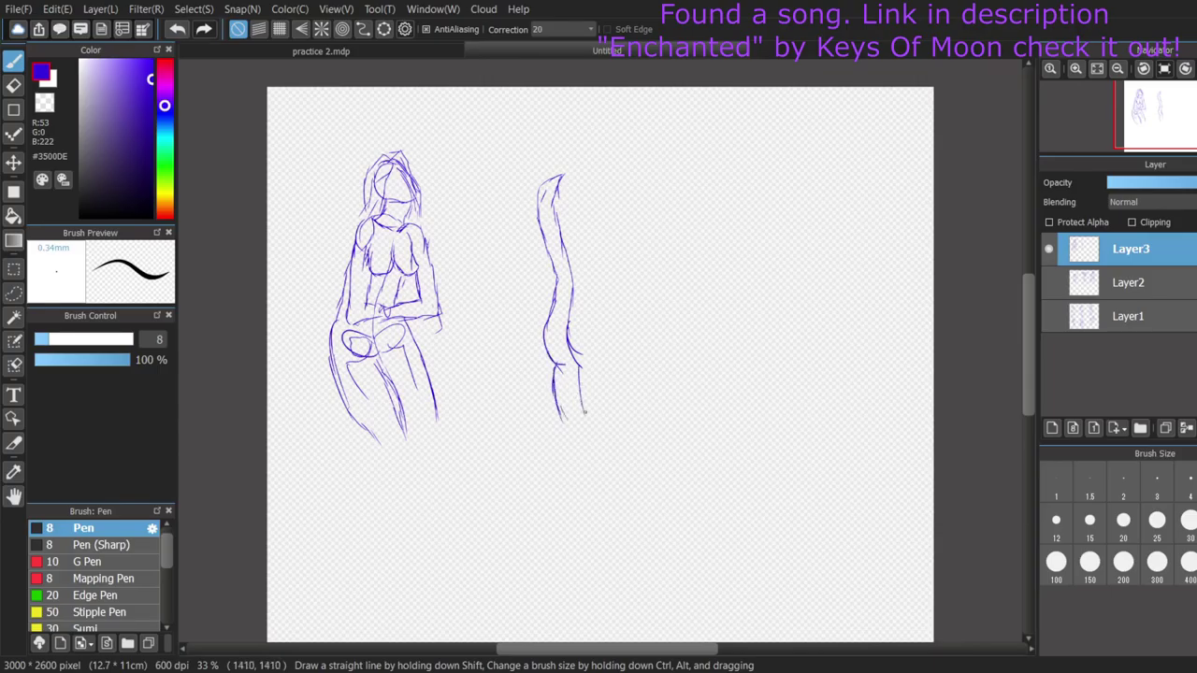
# - Add the second figure's waist marks, upper arm and elbow, and the forearm and hand hanging in front of the hip
pyautogui.moveTo(551, 317); pyautogui.dragTo(569, 320)
pyautogui.moveTo(554, 276); pyautogui.dragTo(592, 261)
pyautogui.moveTo(563, 176)
pyautogui.mouseDown()
pyautogui.moveTo(588, 195)
pyautogui.moveTo(604, 270)
pyautogui.moveTo(589, 261)
pyautogui.mouseUp()
pyautogui.moveTo(600, 254); pyautogui.dragTo(625, 336)
pyautogui.moveTo(575, 195)
pyautogui.mouseDown()
pyautogui.moveTo(579, 245)
pyautogui.moveTo(632, 355)
pyautogui.moveTo(615, 387)
pyautogui.mouseUp()
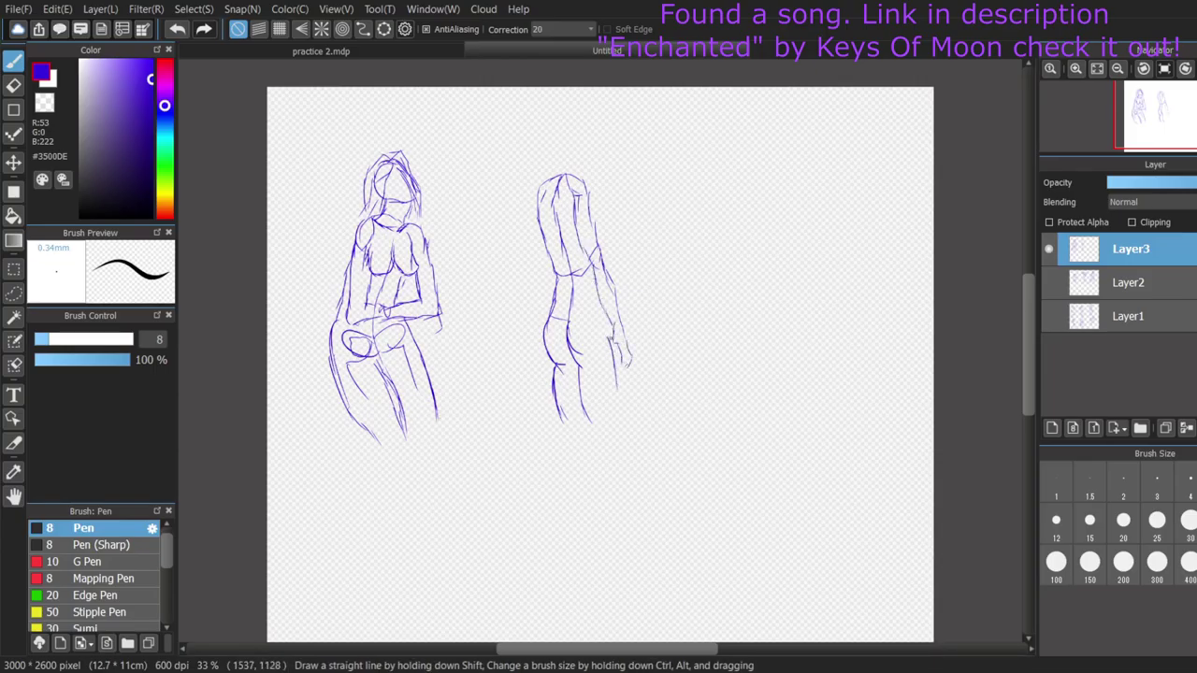
# - Outline the second figure's front thigh and chest, and sketch its head and hair
pyautogui.moveTo(609, 337); pyautogui.dragTo(619, 435)
pyautogui.moveTo(590, 206); pyautogui.dragTo(602, 241)
pyautogui.moveTo(563, 155)
pyautogui.mouseDown()
pyautogui.moveTo(589, 135)
pyautogui.moveTo(578, 180)
pyautogui.moveTo(567, 161)
pyautogui.moveTo(546, 172)
pyautogui.mouseUp()
pyautogui.moveTo(585, 131)
pyautogui.mouseDown()
pyautogui.moveTo(604, 155)
pyautogui.moveTo(593, 207)
pyautogui.mouseUp()
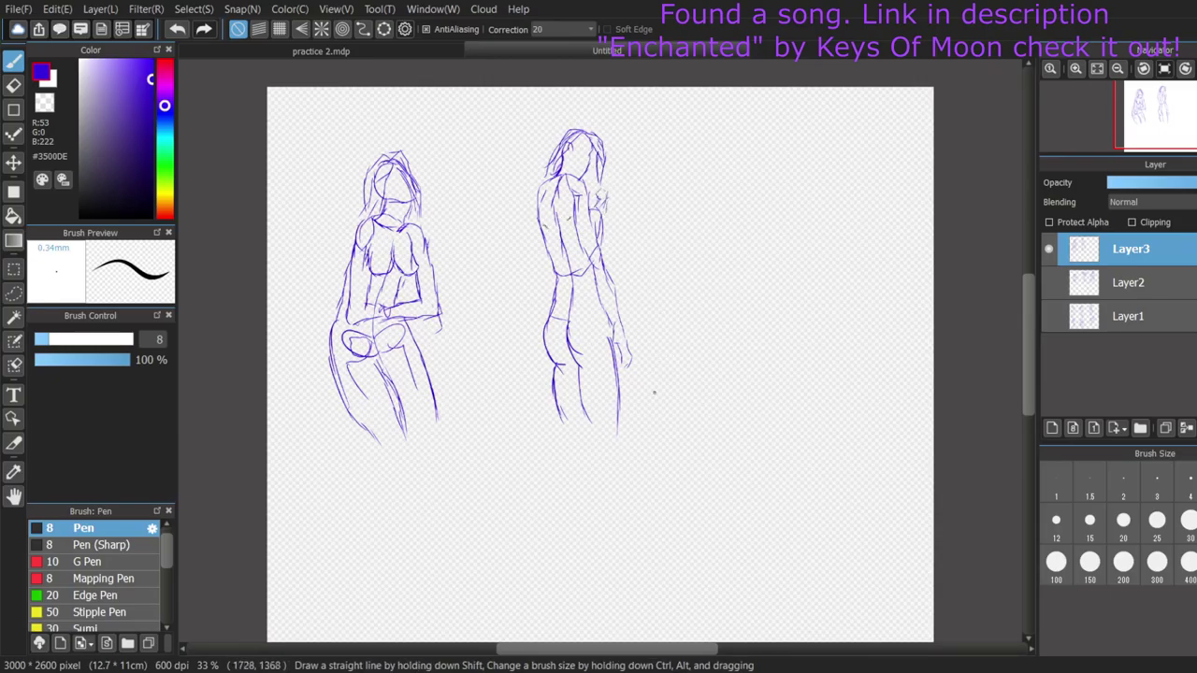
# - Start a third figure with its torso center line, ribcage and shoulders, and one arm bent outward at the elbow
pyautogui.moveTo(755, 173)
pyautogui.mouseDown()
pyautogui.moveTo(745, 261)
pyautogui.moveTo(762, 361)
pyautogui.mouseUp()
pyautogui.moveTo(759, 290)
pyautogui.mouseDown()
pyautogui.moveTo(748, 359)
pyautogui.moveTo(759, 312)
pyautogui.moveTo(727, 305)
pyautogui.moveTo(740, 306)
pyautogui.mouseUp()
pyautogui.moveTo(728, 200); pyautogui.dragTo(746, 250)
pyautogui.moveTo(738, 170)
pyautogui.mouseDown()
pyautogui.moveTo(729, 182)
pyautogui.moveTo(749, 160)
pyautogui.mouseUp()
pyautogui.moveTo(755, 159)
pyautogui.mouseDown()
pyautogui.moveTo(815, 222)
pyautogui.moveTo(790, 270)
pyautogui.mouseUp()
pyautogui.moveTo(800, 223); pyautogui.dragTo(783, 264)
# - Outline the third figure's hips and both legs, and sketch its near arm reaching forward with an open hand
pyautogui.moveTo(756, 184)
pyautogui.mouseDown()
pyautogui.moveTo(784, 209)
pyautogui.moveTo(764, 196)
pyautogui.moveTo(757, 258)
pyautogui.moveTo(772, 299)
pyautogui.moveTo(787, 292)
pyautogui.moveTo(772, 351)
pyautogui.moveTo(788, 421)
pyautogui.mouseUp()
pyautogui.moveTo(760, 347); pyautogui.dragTo(750, 438)
pyautogui.moveTo(721, 164)
pyautogui.mouseDown()
pyautogui.moveTo(714, 378)
pyautogui.moveTo(735, 445)
pyautogui.mouseUp()
pyautogui.moveTo(738, 166)
pyautogui.mouseDown()
pyautogui.moveTo(728, 195)
pyautogui.moveTo(746, 195)
pyautogui.moveTo(753, 261)
pyautogui.mouseUp()
pyautogui.moveTo(729, 176)
pyautogui.mouseDown()
pyautogui.moveTo(741, 270)
pyautogui.moveTo(689, 296)
pyautogui.mouseUp()
pyautogui.moveTo(752, 270)
pyautogui.mouseDown()
pyautogui.moveTo(697, 310)
pyautogui.moveTo(681, 297)
pyautogui.moveTo(673, 314)
pyautogui.moveTo(690, 333)
pyautogui.moveTo(694, 322)
pyautogui.mouseUp()
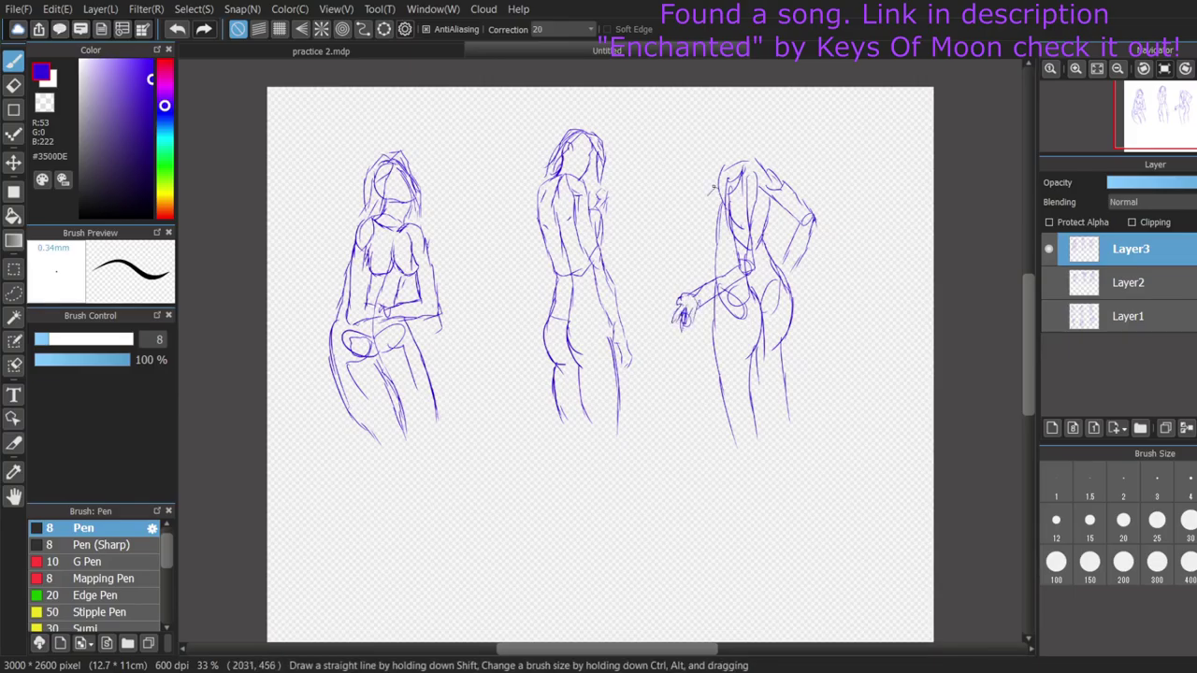
# - Sketch the third figure's chest, neck and head, with short hair strands around the face and an ear
pyautogui.moveTo(713, 187); pyautogui.dragTo(718, 187)
pyautogui.moveTo(751, 146)
pyautogui.mouseDown()
pyautogui.moveTo(725, 167)
pyautogui.moveTo(763, 166)
pyautogui.moveTo(732, 118)
pyautogui.moveTo(718, 165)
pyautogui.mouseUp()
pyautogui.moveTo(728, 115)
pyautogui.mouseDown()
pyautogui.moveTo(720, 163)
pyautogui.moveTo(746, 133)
pyautogui.moveTo(768, 162)
pyautogui.mouseUp()
pyautogui.moveTo(747, 106); pyautogui.dragTo(768, 150)
pyautogui.moveTo(735, 108)
pyautogui.mouseDown()
pyautogui.moveTo(711, 132)
pyautogui.moveTo(768, 143)
pyautogui.mouseUp()
pyautogui.moveTo(736, 106); pyautogui.dragTo(709, 159)
pyautogui.moveTo(763, 133)
pyautogui.mouseDown()
pyautogui.moveTo(754, 155)
pyautogui.moveTo(749, 139)
pyautogui.mouseUp()
pyautogui.moveTo(737, 125); pyautogui.dragTo(748, 141)
# - Reinforce the third figure's inner thigh and leg contours with darker strokes
pyautogui.moveTo(744, 366); pyautogui.dragTo(759, 297)
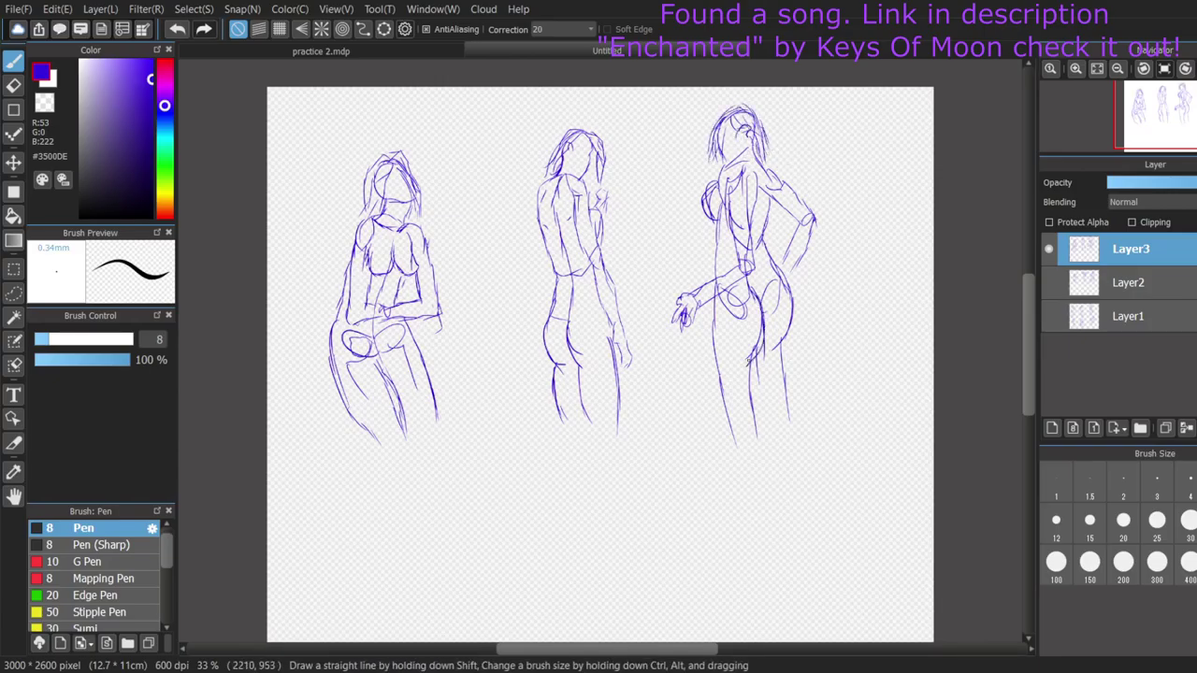
pyautogui.moveTo(762, 357); pyautogui.dragTo(756, 437)
pyautogui.moveTo(791, 335); pyautogui.dragTo(786, 432)
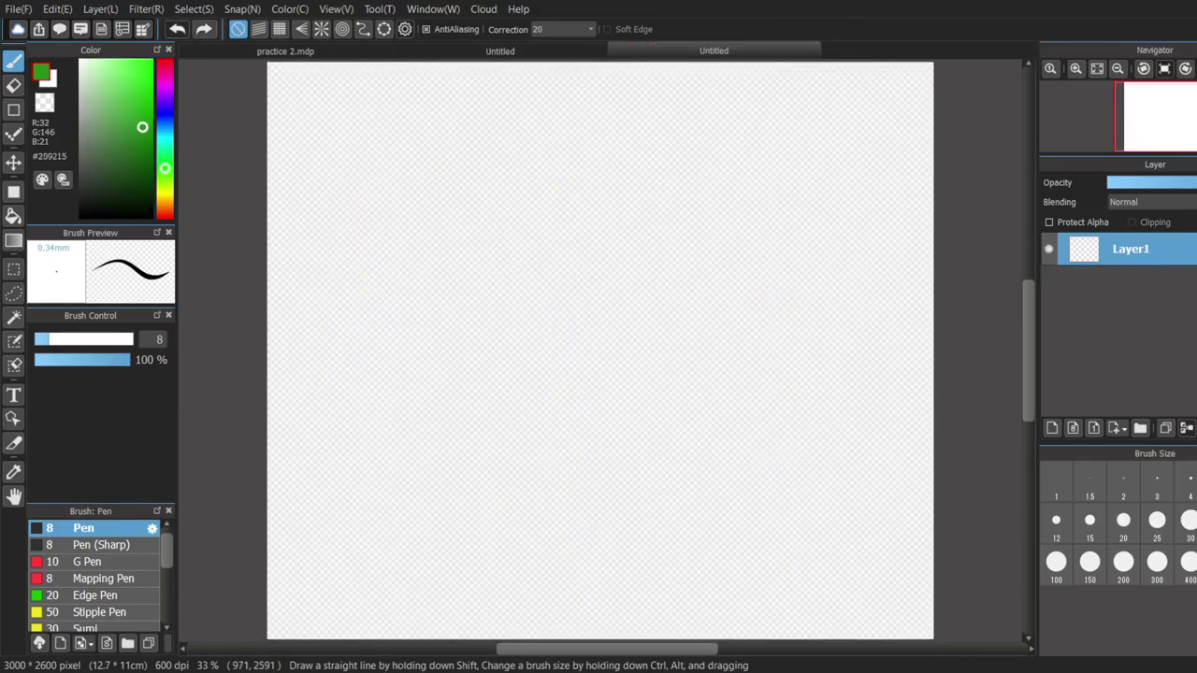
# - Start a standing figure in green on the empty canvas with a center line, ribcage arc, shoulders, pelvis ovals and both arm guide lines
pyautogui.moveTo(575, 190); pyautogui.dragTo(590, 341)
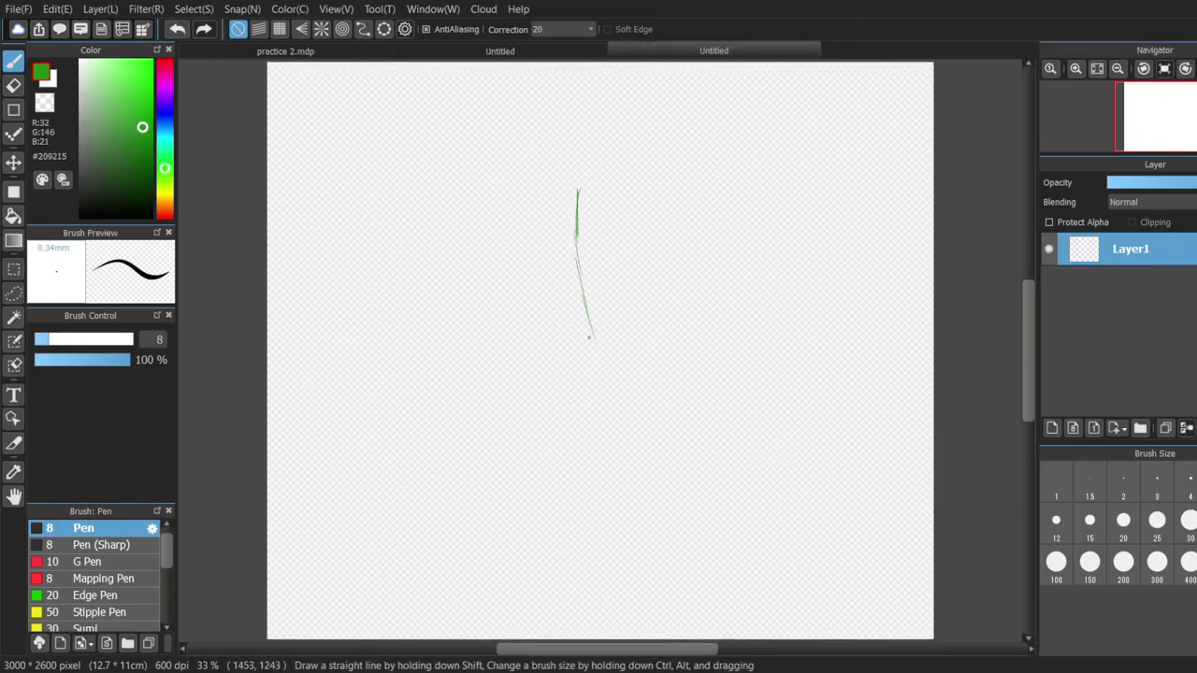
pyautogui.moveTo(560, 251)
pyautogui.mouseDown()
pyautogui.moveTo(577, 231)
pyautogui.moveTo(571, 248)
pyautogui.mouseUp()
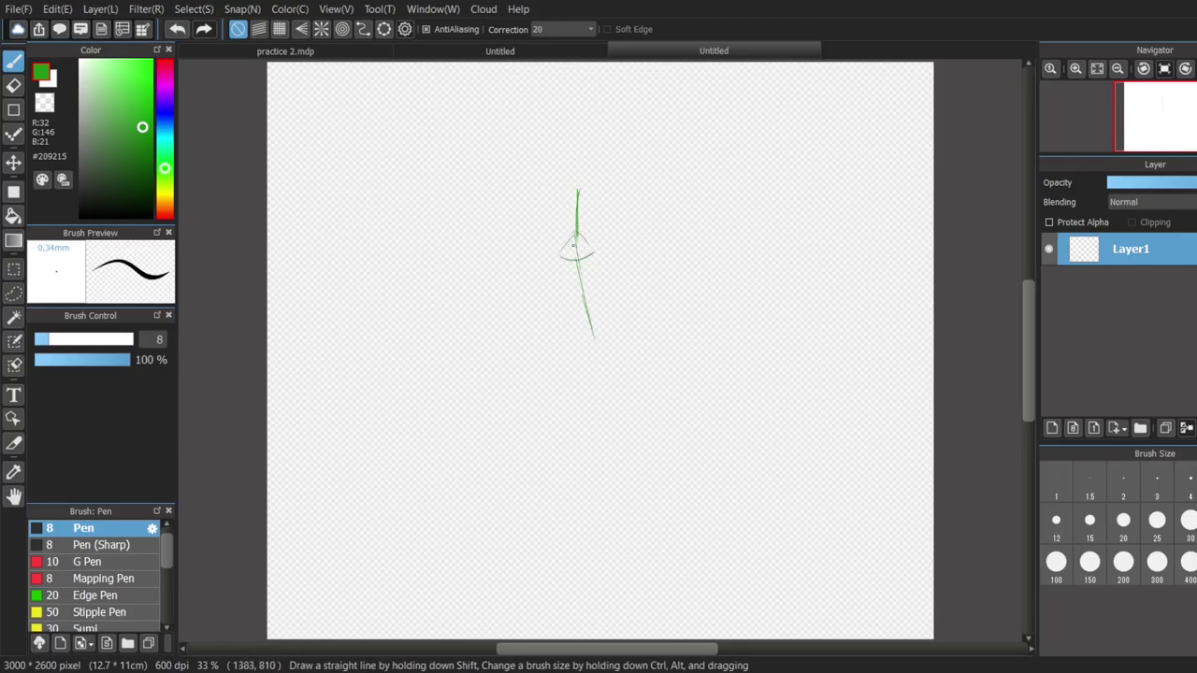
pyautogui.moveTo(582, 184)
pyautogui.mouseDown()
pyautogui.moveTo(561, 217)
pyautogui.moveTo(559, 187)
pyautogui.moveTo(594, 200)
pyautogui.mouseUp()
pyautogui.moveTo(593, 335)
pyautogui.mouseDown()
pyautogui.moveTo(574, 339)
pyautogui.moveTo(617, 327)
pyautogui.mouseUp()
pyautogui.moveTo(553, 190)
pyautogui.mouseDown()
pyautogui.moveTo(518, 247)
pyautogui.moveTo(560, 275)
pyautogui.mouseUp()
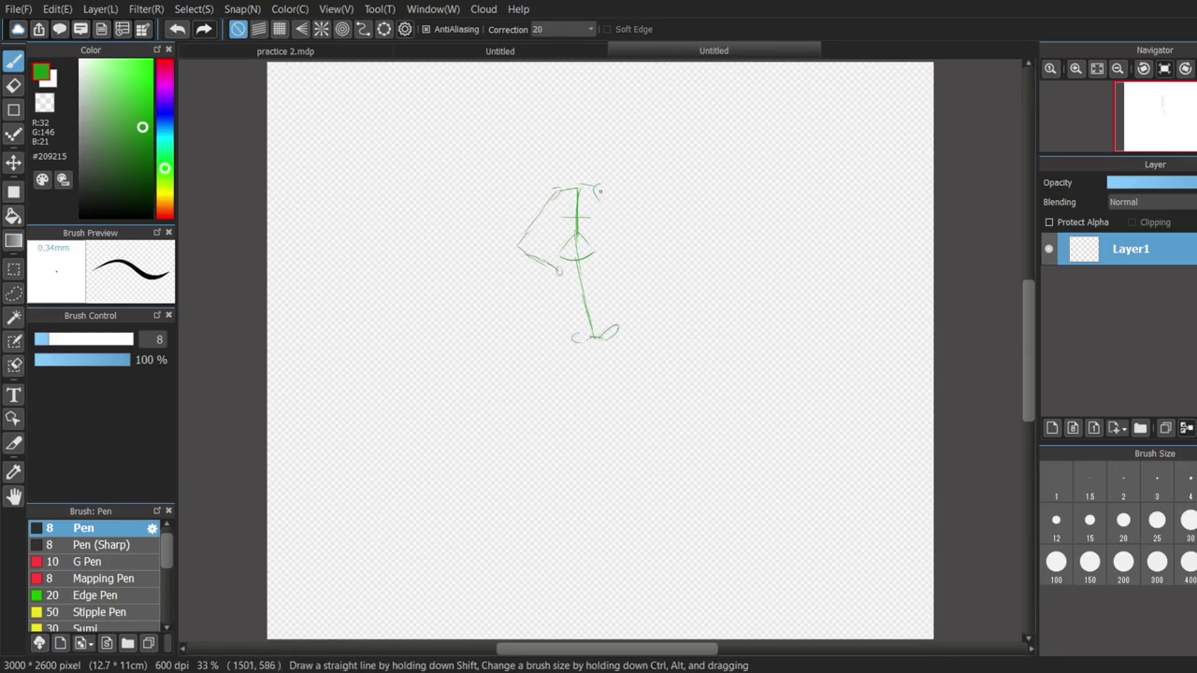
pyautogui.moveTo(601, 196); pyautogui.dragTo(627, 272)
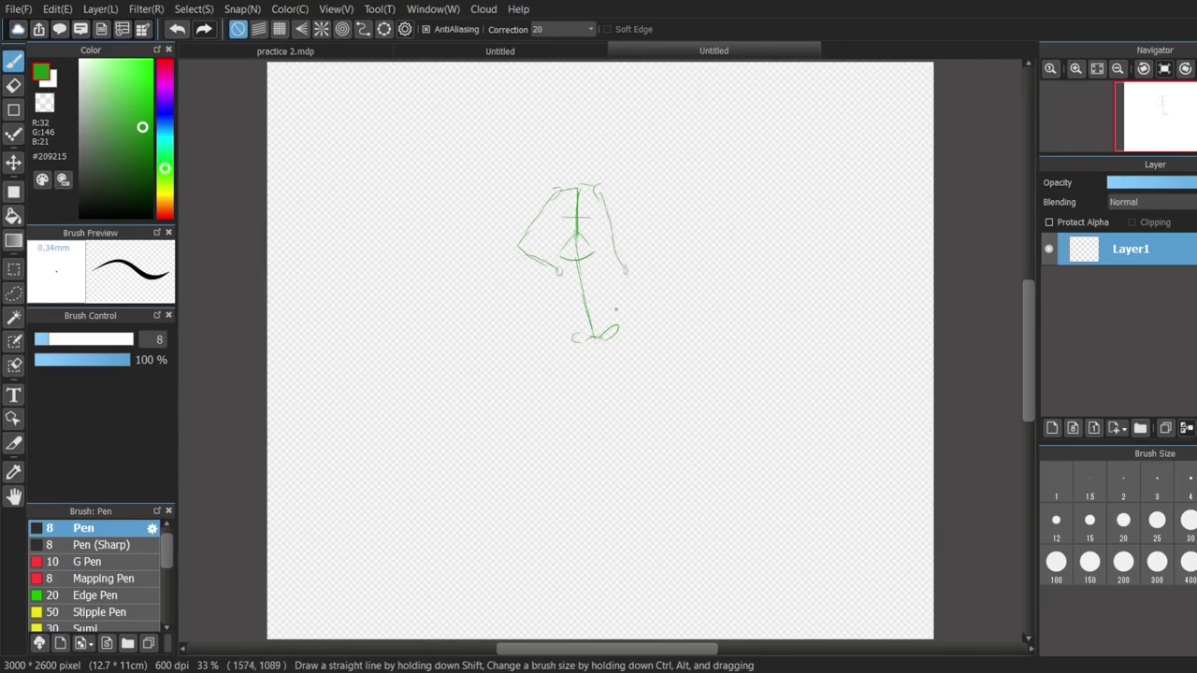
pyautogui.moveTo(557, 198); pyautogui.dragTo(561, 236)
pyautogui.hotkey('ctrl', 'z')
pyautogui.hotkey('ctrl', 'z')
pyautogui.hotkey('ctrl', 'z')
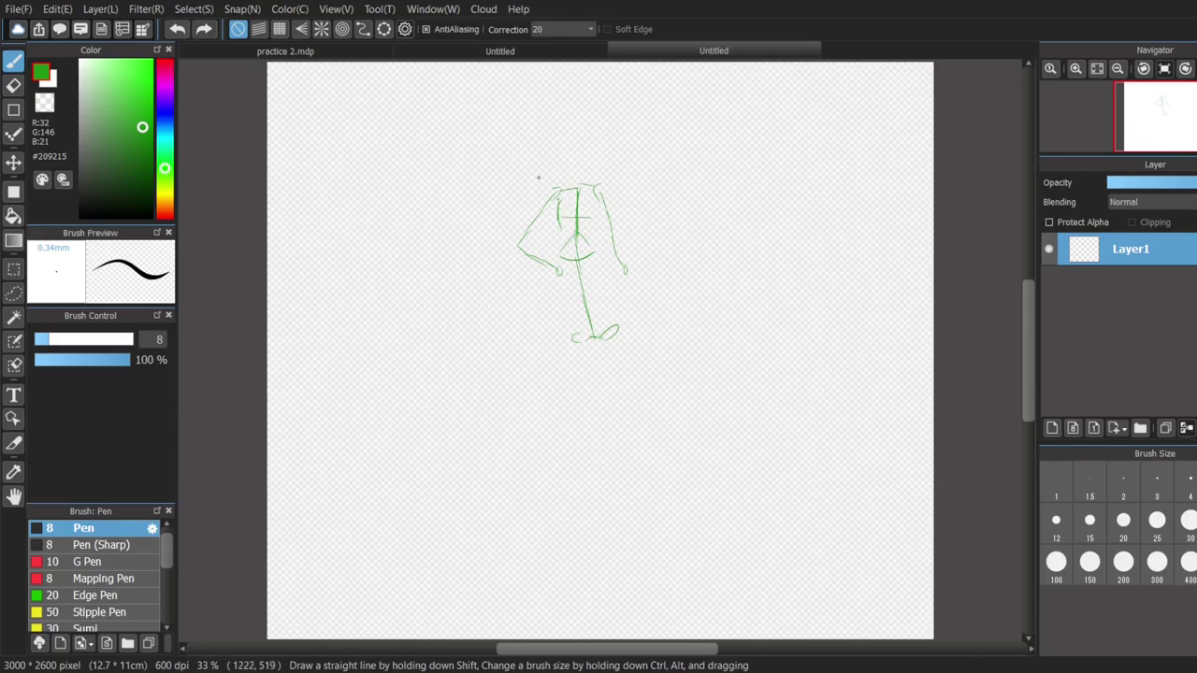
# - Outline both sides of the green figure's torso, waist and hips, continuing down the outer legs
pyautogui.moveTo(553, 195); pyautogui.dragTo(578, 430)
pyautogui.moveTo(589, 353); pyautogui.dragTo(602, 357)
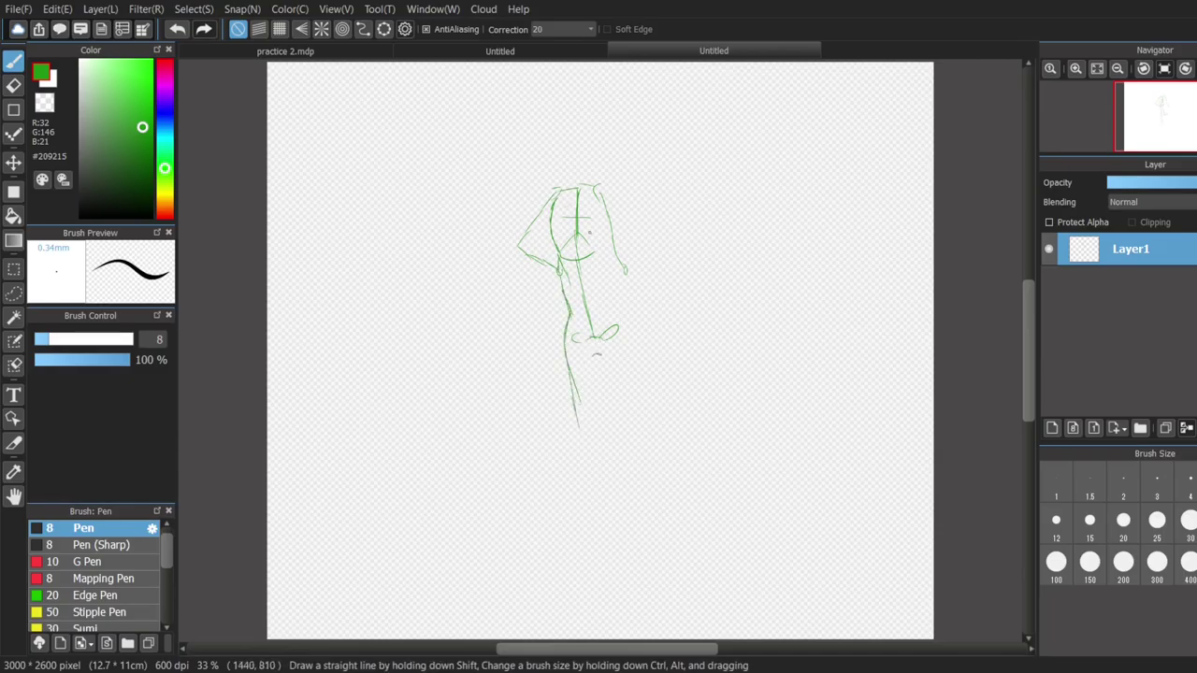
pyautogui.moveTo(597, 195); pyautogui.dragTo(600, 264)
pyautogui.moveTo(602, 217)
pyautogui.mouseDown()
pyautogui.moveTo(604, 271)
pyautogui.moveTo(603, 254)
pyautogui.mouseUp()
pyautogui.moveTo(598, 269)
pyautogui.mouseDown()
pyautogui.moveTo(630, 346)
pyautogui.moveTo(632, 372)
pyautogui.moveTo(631, 354)
pyautogui.moveTo(619, 370)
pyautogui.moveTo(630, 397)
pyautogui.moveTo(633, 371)
pyautogui.moveTo(630, 442)
pyautogui.mouseUp()
# - Draw the green figure's inner thigh lines from the crotch down to the ankles
pyautogui.moveTo(599, 345); pyautogui.dragTo(606, 390)
pyautogui.moveTo(603, 374); pyautogui.dragTo(624, 445)
pyautogui.moveTo(597, 344); pyautogui.dragTo(598, 380)
pyautogui.moveTo(597, 359); pyautogui.dragTo(604, 443)
pyautogui.moveTo(607, 396); pyautogui.dragTo(612, 423)
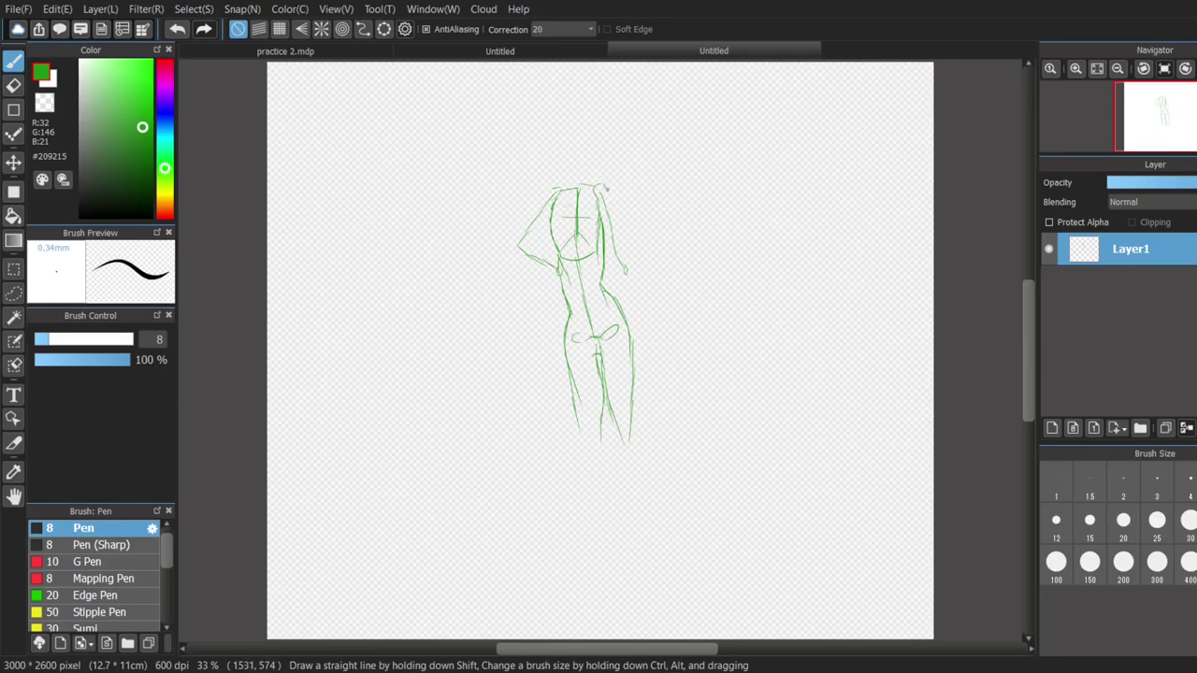
# - Thicken the green figure's straight and bent arms, and add its neck and head with face guidelines
pyautogui.moveTo(607, 189)
pyautogui.mouseDown()
pyautogui.moveTo(629, 271)
pyautogui.moveTo(603, 222)
pyautogui.moveTo(608, 265)
pyautogui.moveTo(623, 281)
pyautogui.mouseUp()
pyautogui.moveTo(556, 198)
pyautogui.mouseDown()
pyautogui.moveTo(540, 237)
pyautogui.moveTo(560, 256)
pyautogui.moveTo(515, 244)
pyautogui.moveTo(553, 278)
pyautogui.mouseUp()
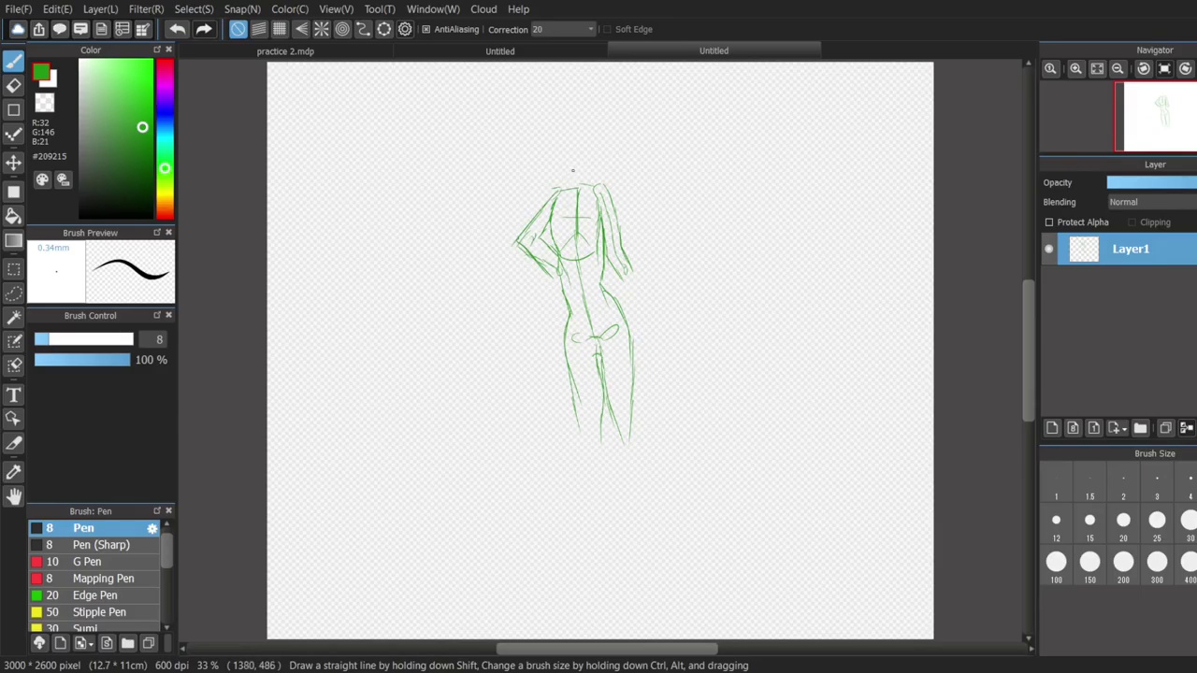
pyautogui.moveTo(561, 187)
pyautogui.mouseDown()
pyautogui.moveTo(588, 171)
pyautogui.moveTo(580, 137)
pyautogui.moveTo(574, 170)
pyautogui.moveTo(576, 141)
pyautogui.moveTo(601, 142)
pyautogui.moveTo(604, 159)
pyautogui.moveTo(579, 183)
pyautogui.mouseUp()
pyautogui.moveTo(571, 140)
pyautogui.mouseDown()
pyautogui.moveTo(579, 174)
pyautogui.moveTo(599, 161)
pyautogui.mouseUp()
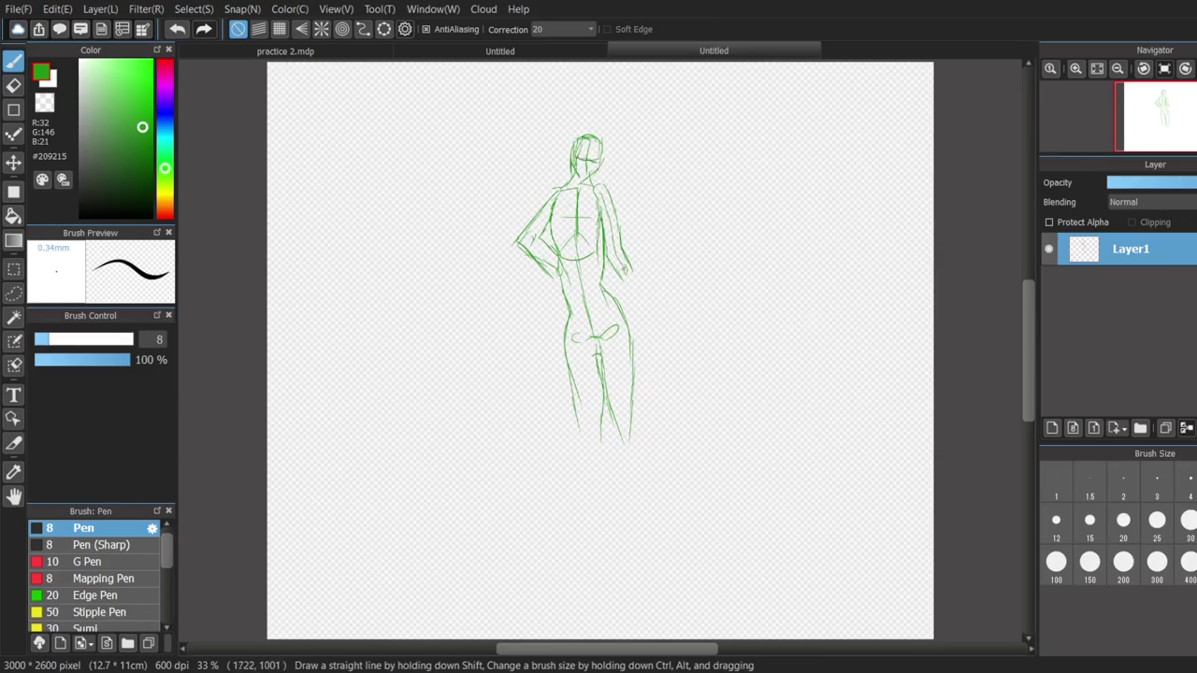
# - Add a new layer, set the brush color to dark red #92153D and sketch the fist resting at the waist
pyautogui.hotkey('ctrl', 'shift', 'n')
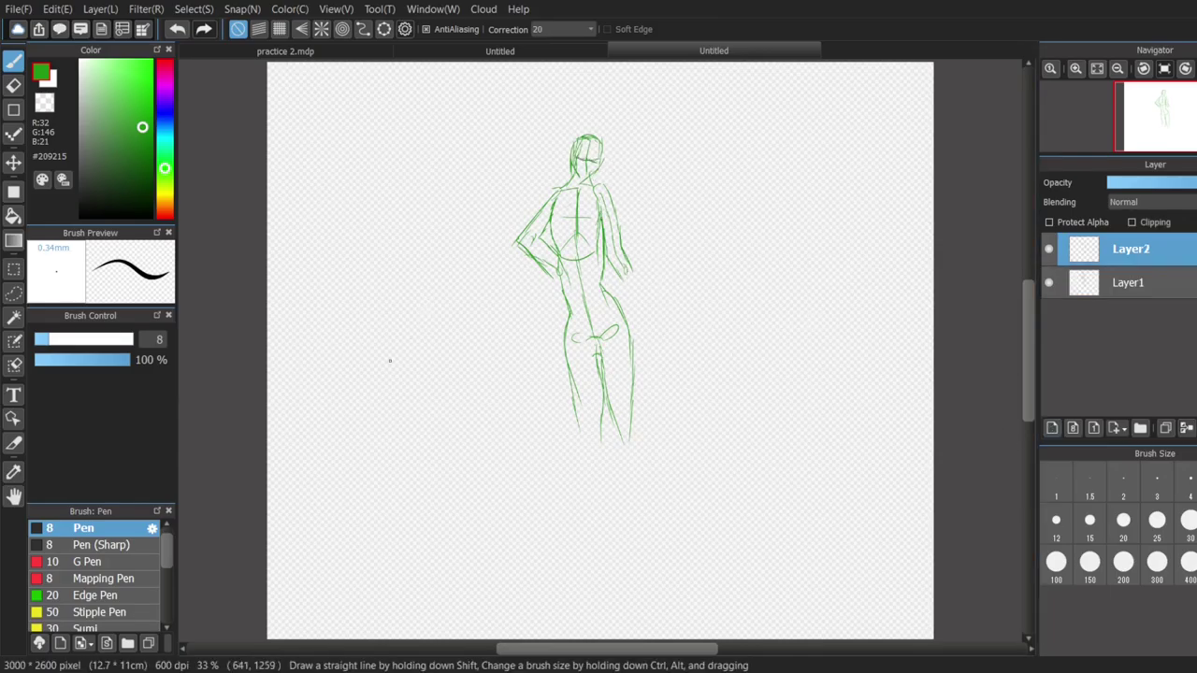
pyautogui.moveTo(164, 81); pyautogui.dragTo(165, 67)
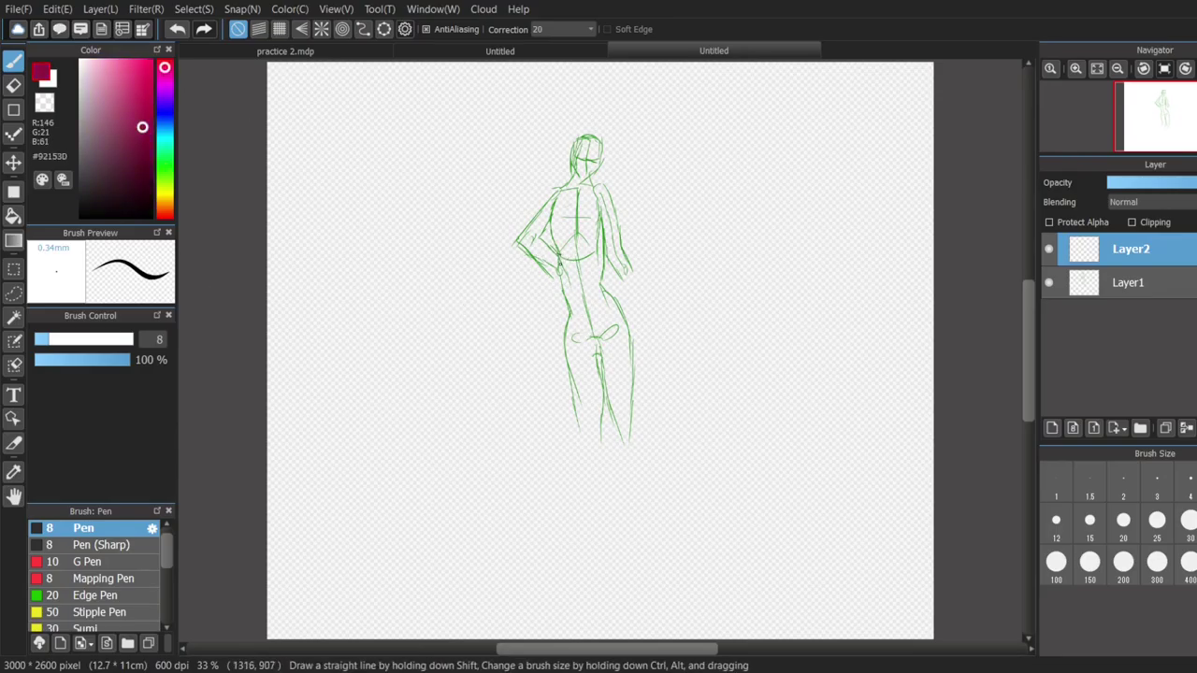
pyautogui.moveTo(560, 256); pyautogui.dragTo(561, 257)
pyautogui.moveTo(572, 276)
pyautogui.mouseDown()
pyautogui.moveTo(574, 265)
pyautogui.moveTo(566, 279)
pyautogui.mouseUp()
pyautogui.moveTo(579, 262); pyautogui.dragTo(577, 277)
# - Sketch the lowered arm's open hand in dark red, with the palm, thumb and spread fingers
pyautogui.moveTo(626, 276); pyautogui.dragTo(638, 279)
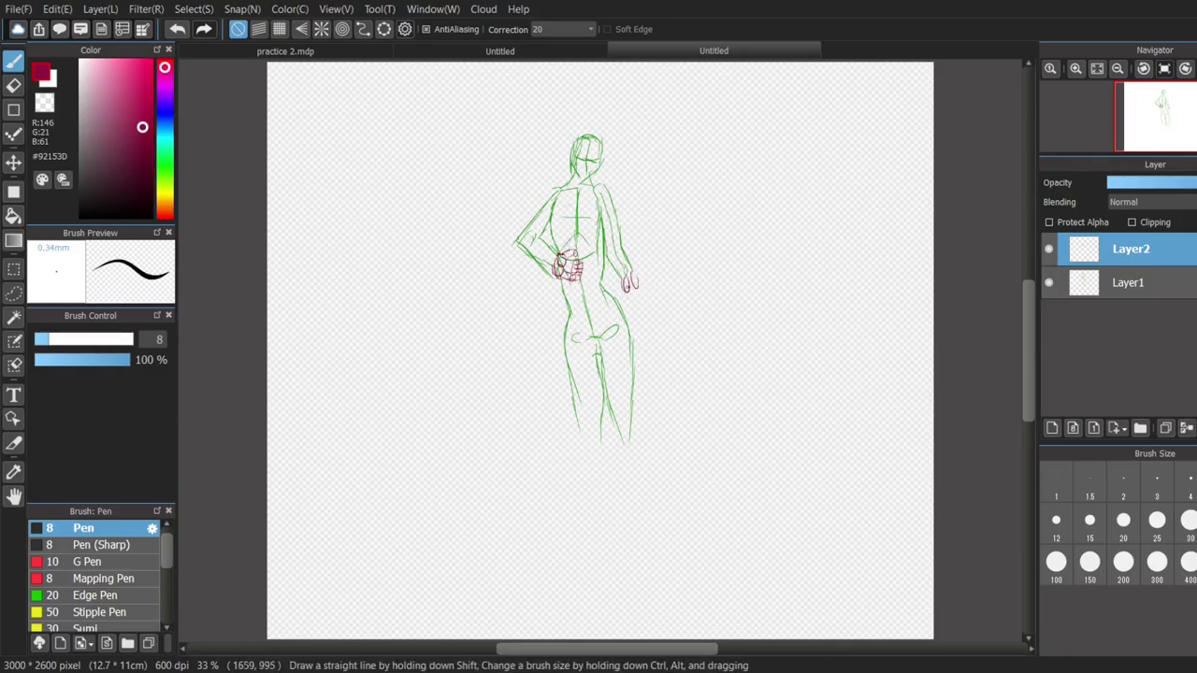
pyautogui.moveTo(630, 302)
pyautogui.mouseDown()
pyautogui.moveTo(647, 303)
pyautogui.moveTo(646, 280)
pyautogui.moveTo(651, 294)
pyautogui.mouseUp()
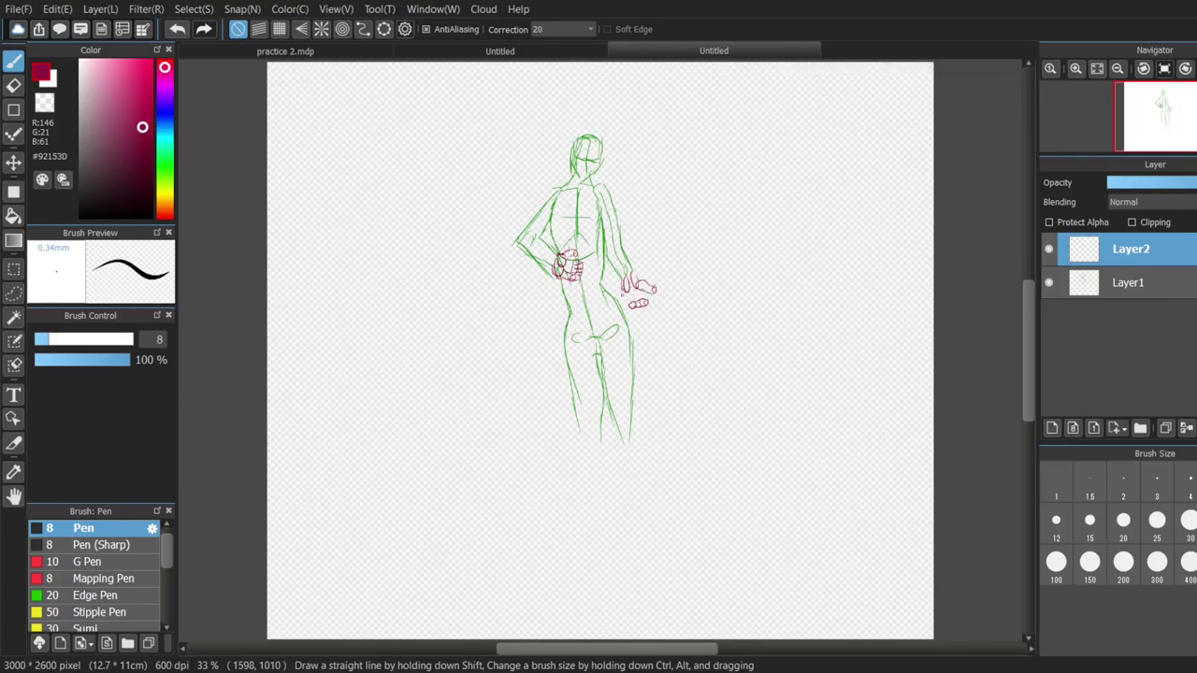
pyautogui.moveTo(624, 305)
pyautogui.mouseDown()
pyautogui.moveTo(623, 287)
pyautogui.moveTo(639, 282)
pyautogui.mouseUp()
pyautogui.moveTo(643, 307); pyautogui.dragTo(652, 316)
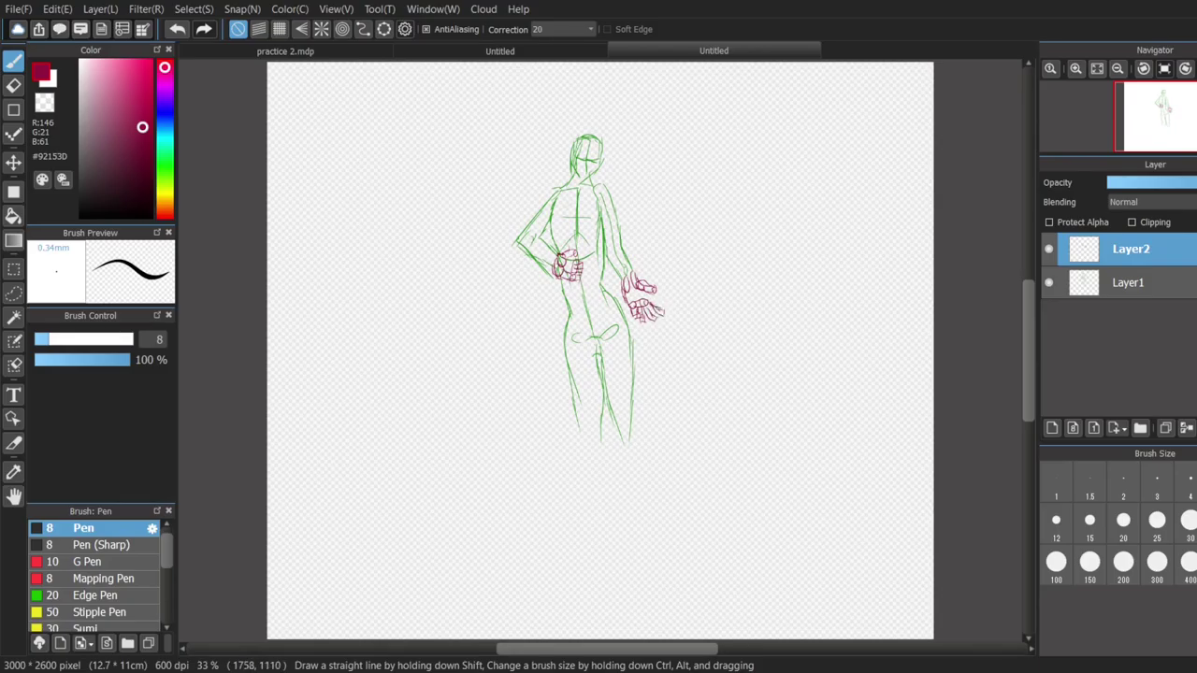
pyautogui.moveTo(642, 288); pyautogui.dragTo(645, 299)
# - Sketch both feet in dark red below the figure's ankles
pyautogui.moveTo(600, 443); pyautogui.dragTo(599, 474)
pyautogui.moveTo(578, 425); pyautogui.dragTo(586, 473)
pyautogui.moveTo(618, 443); pyautogui.dragTo(624, 471)
pyautogui.moveTo(630, 444); pyautogui.dragTo(628, 478)
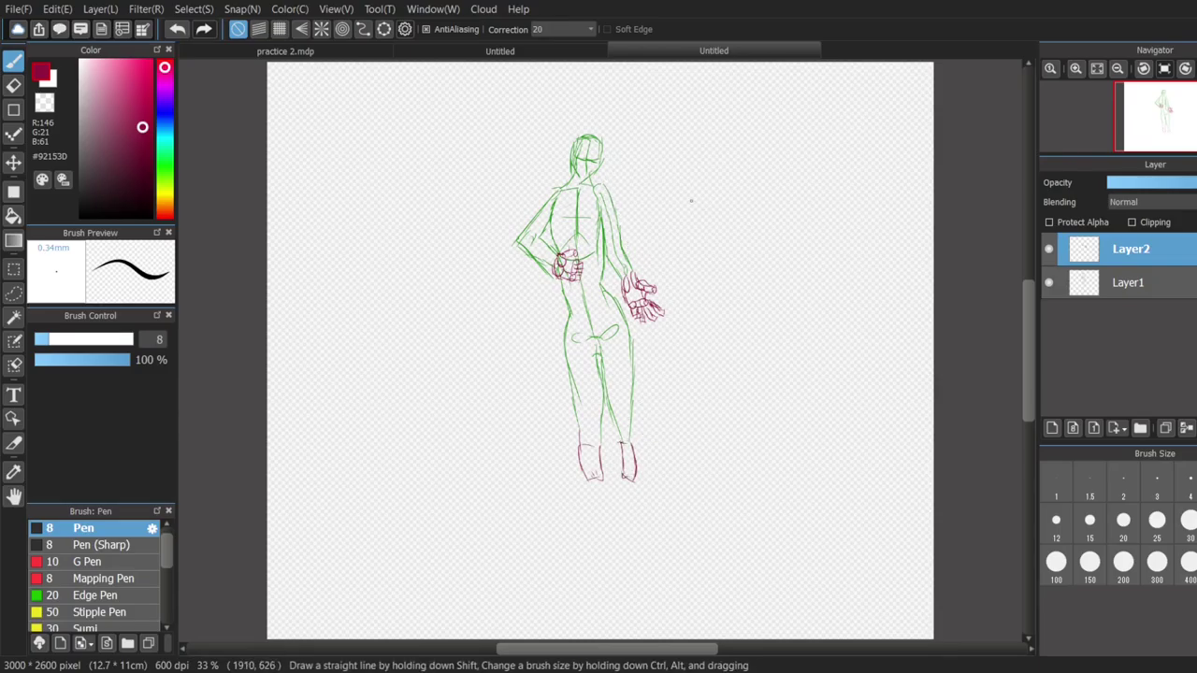
# - Draw the hair outline around the head in dark red, then the eyes, nose, mouth and side strands
pyautogui.moveTo(582, 133)
pyautogui.mouseDown()
pyautogui.moveTo(570, 168)
pyautogui.moveTo(604, 170)
pyautogui.moveTo(594, 174)
pyautogui.mouseUp()
pyautogui.scroll(2, 723, 284)
pyautogui.moveTo(1169, 122); pyautogui.dragTo(1165, 114)
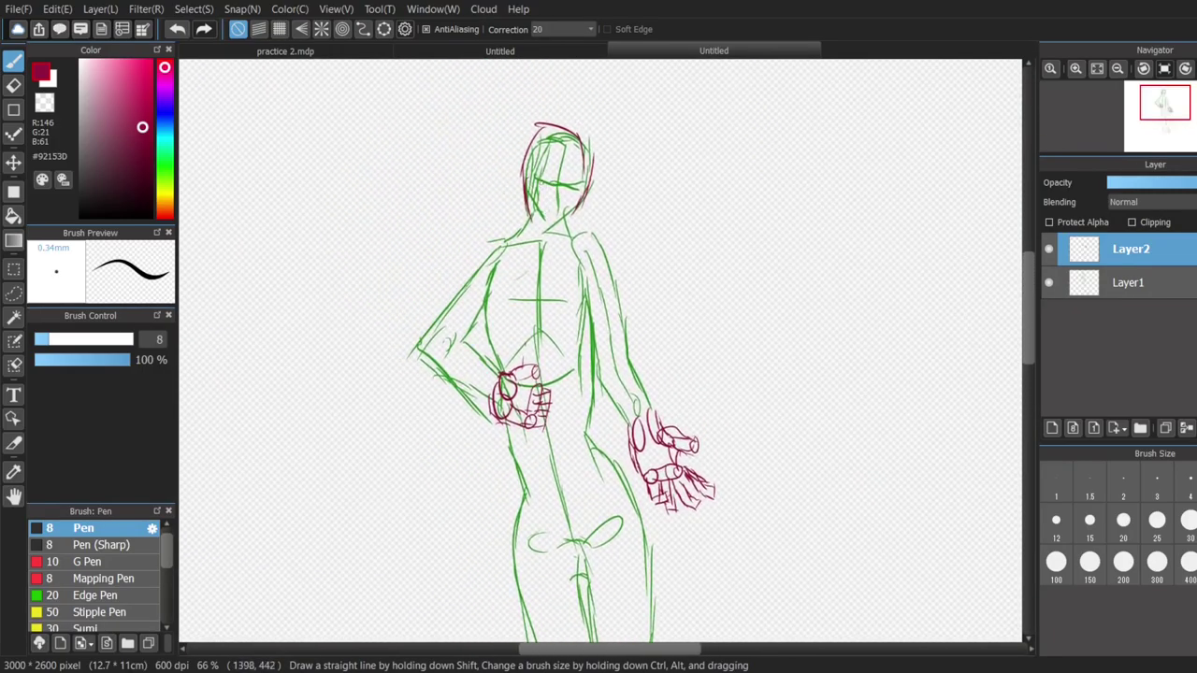
pyautogui.moveTo(547, 171)
pyautogui.mouseDown()
pyautogui.moveTo(555, 179)
pyautogui.moveTo(540, 186)
pyautogui.moveTo(576, 186)
pyautogui.moveTo(580, 175)
pyautogui.moveTo(555, 198)
pyautogui.moveTo(564, 211)
pyautogui.mouseUp()
pyautogui.moveTo(560, 144)
pyautogui.mouseDown()
pyautogui.moveTo(529, 185)
pyautogui.moveTo(576, 163)
pyautogui.moveTo(592, 185)
pyautogui.moveTo(586, 207)
pyautogui.mouseUp()
pyautogui.moveTo(599, 179); pyautogui.dragTo(590, 204)
pyautogui.moveTo(594, 154)
pyautogui.mouseDown()
pyautogui.moveTo(599, 179)
pyautogui.moveTo(599, 167)
pyautogui.mouseUp()
pyautogui.moveTo(523, 163); pyautogui.dragTo(511, 189)
pyautogui.moveTo(514, 187); pyautogui.dragTo(516, 213)
# - Sketch a high ponytail sweeping back and down from the top of the head
pyautogui.moveTo(559, 128)
pyautogui.mouseDown()
pyautogui.moveTo(550, 136)
pyautogui.moveTo(552, 118)
pyautogui.moveTo(495, 125)
pyautogui.moveTo(484, 158)
pyautogui.mouseUp()
pyautogui.moveTo(504, 128); pyautogui.dragTo(469, 193)
pyautogui.moveTo(539, 124)
pyautogui.mouseDown()
pyautogui.moveTo(519, 139)
pyautogui.moveTo(523, 131)
pyautogui.moveTo(486, 209)
pyautogui.mouseUp()
pyautogui.moveTo(492, 183); pyautogui.dragTo(479, 215)
pyautogui.moveTo(520, 135)
pyautogui.mouseDown()
pyautogui.moveTo(484, 198)
pyautogui.moveTo(494, 167)
pyautogui.mouseUp()
pyautogui.moveTo(553, 116); pyautogui.dragTo(536, 135)
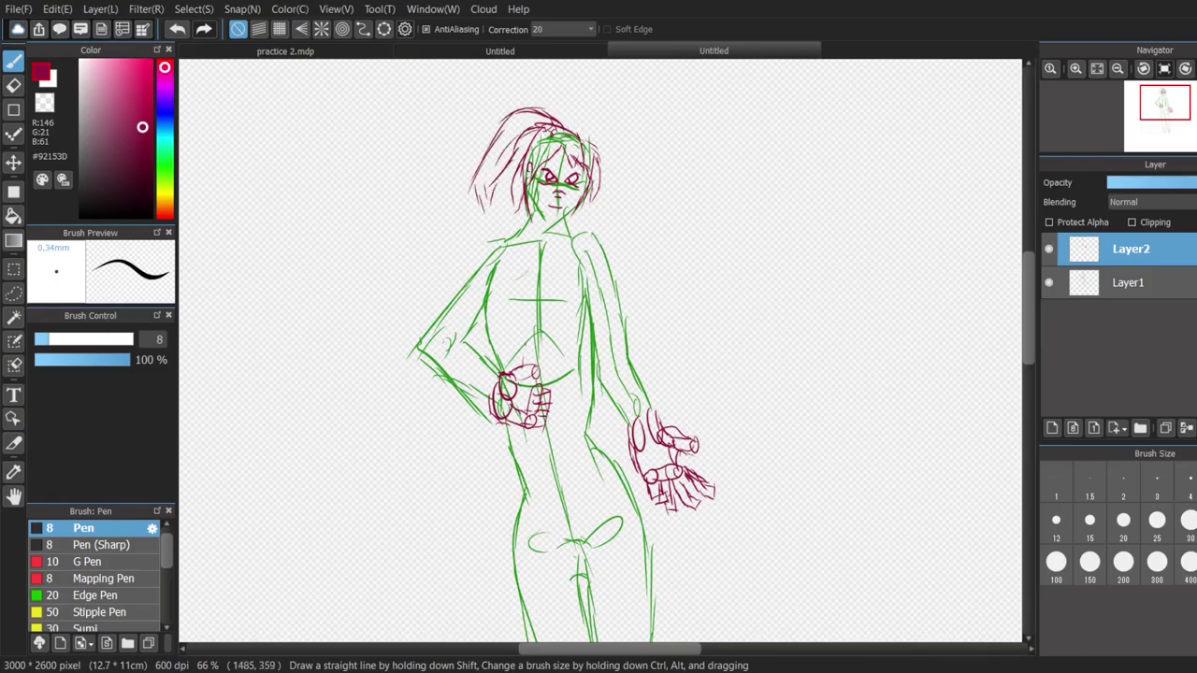
# - Add a new layer, set the color to black #000000 and ink the neck, shoulder, bent arm's outer edge and fist
pyautogui.click(1051, 428)
pyautogui.click(82, 217)
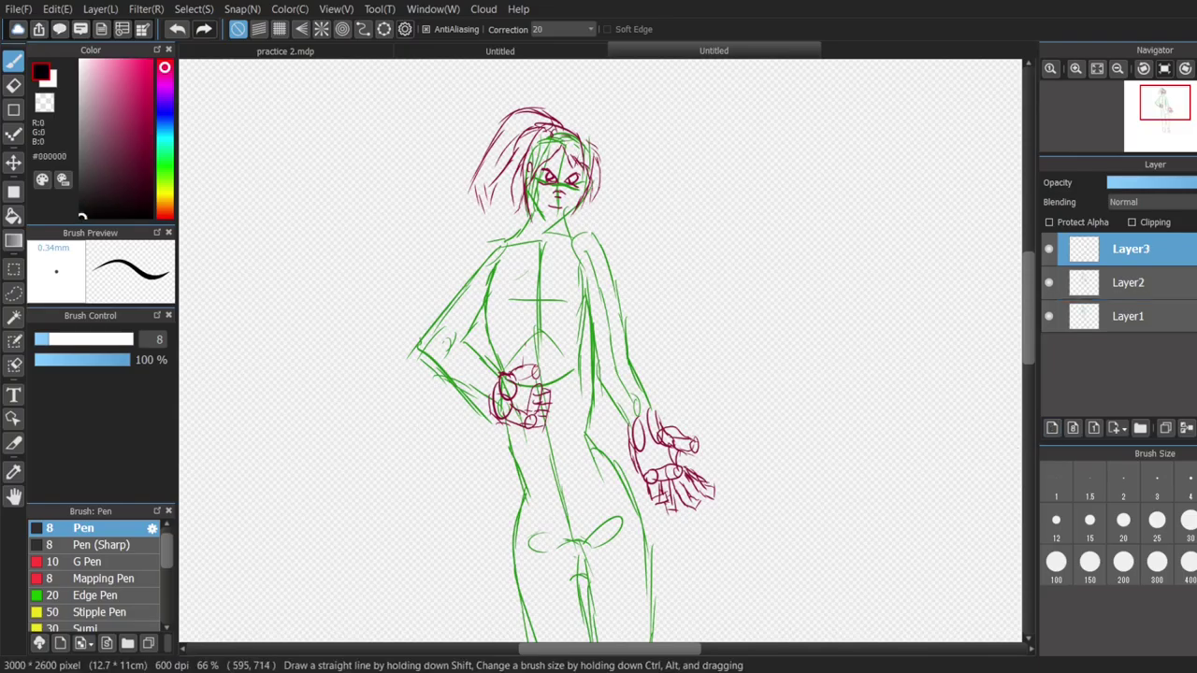
pyautogui.moveTo(539, 214)
pyautogui.mouseDown()
pyautogui.moveTo(488, 250)
pyautogui.moveTo(430, 348)
pyautogui.moveTo(498, 416)
pyautogui.moveTo(525, 422)
pyautogui.moveTo(534, 417)
pyautogui.moveTo(494, 387)
pyautogui.moveTo(535, 372)
pyautogui.mouseUp()
pyautogui.moveTo(533, 374)
pyautogui.mouseDown()
pyautogui.moveTo(525, 381)
pyautogui.moveTo(543, 388)
pyautogui.moveTo(534, 421)
pyautogui.moveTo(547, 407)
pyautogui.moveTo(545, 423)
pyautogui.moveTo(539, 399)
pyautogui.mouseUp()
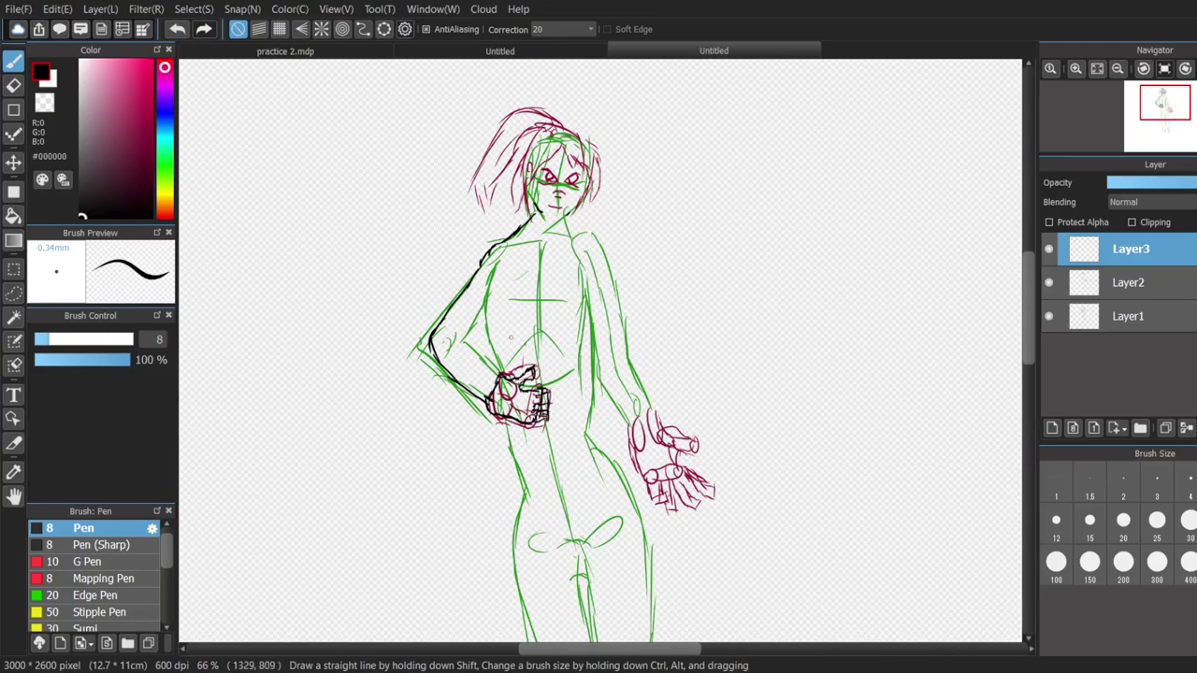
# - Ink the bent arm's inner edge, the torso side and hip beneath it, and the chest curves in black
pyautogui.moveTo(498, 263)
pyautogui.mouseDown()
pyautogui.moveTo(466, 354)
pyautogui.moveTo(500, 373)
pyautogui.mouseUp()
pyautogui.moveTo(493, 293); pyautogui.dragTo(506, 374)
pyautogui.moveTo(514, 423); pyautogui.dragTo(506, 580)
pyautogui.moveTo(492, 300)
pyautogui.mouseDown()
pyautogui.moveTo(575, 314)
pyautogui.moveTo(589, 305)
pyautogui.moveTo(583, 290)
pyautogui.moveTo(591, 309)
pyautogui.mouseUp()
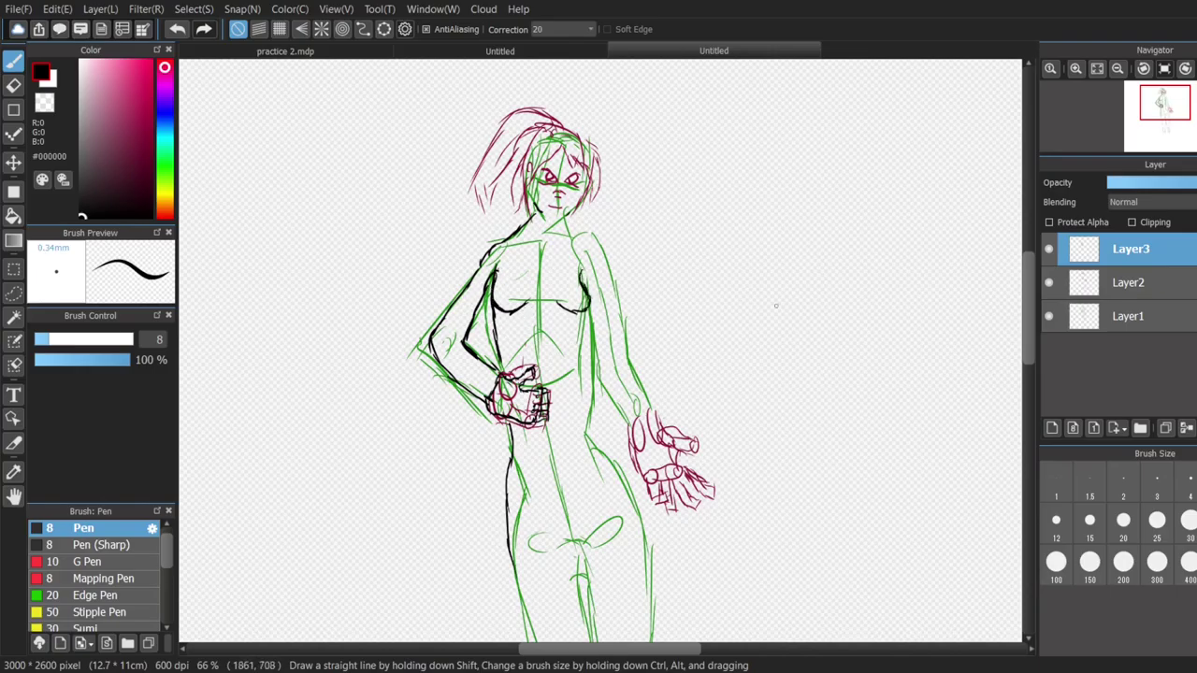
# - Ink the outer contour of the leg below the fist and both inner leg lines down to the ankles
pyautogui.scroll(-5, 561, 360)
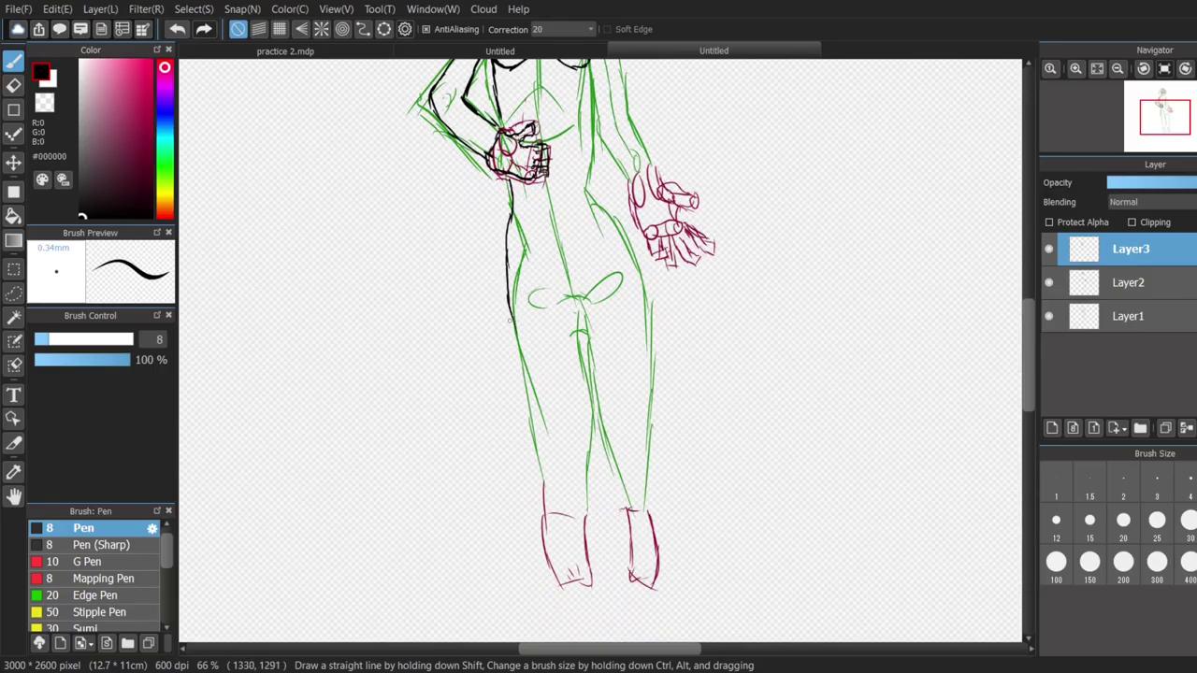
pyautogui.moveTo(512, 329); pyautogui.dragTo(547, 482)
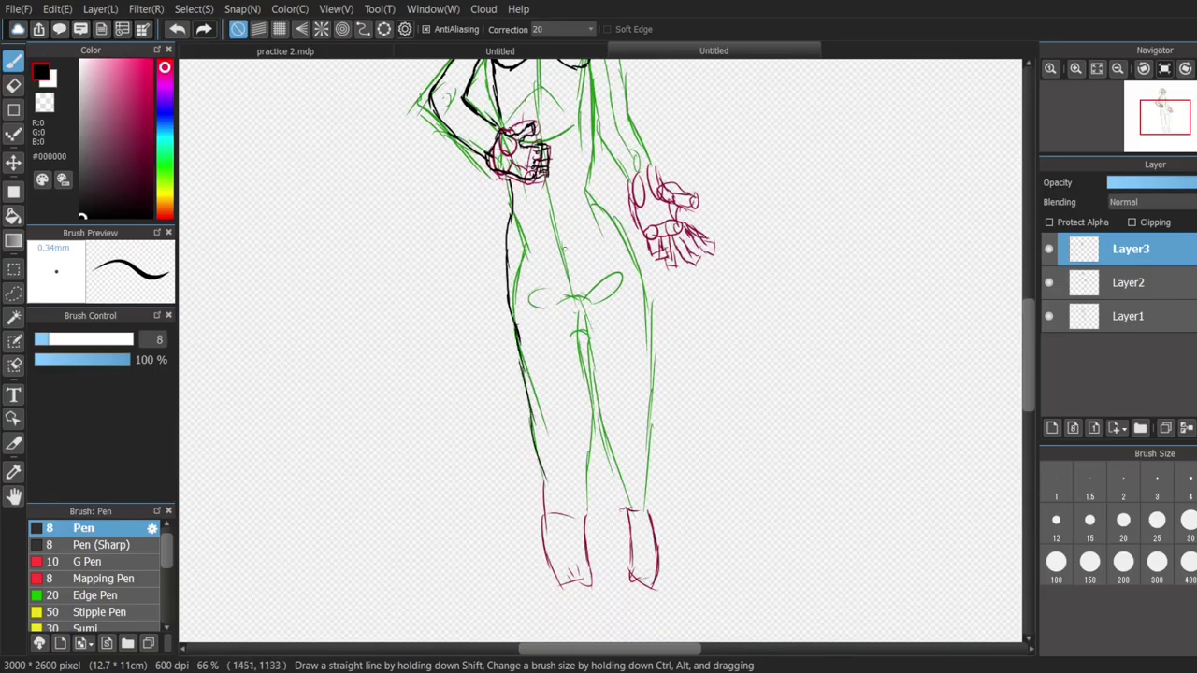
pyautogui.moveTo(562, 262)
pyautogui.mouseDown()
pyautogui.moveTo(592, 488)
pyautogui.moveTo(578, 297)
pyautogui.moveTo(638, 512)
pyautogui.mouseUp()
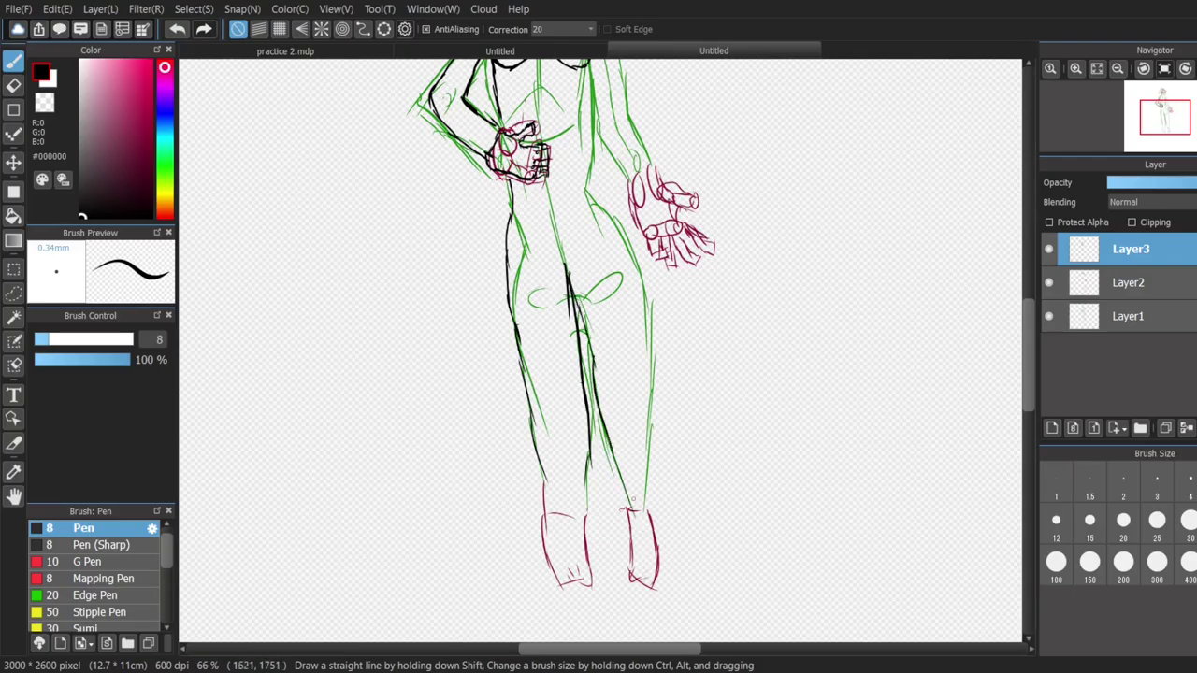
# - Ink the other side of the neck and shoulder, the lowered arm and its open hand in black
pyautogui.scroll(5, 599, 350)
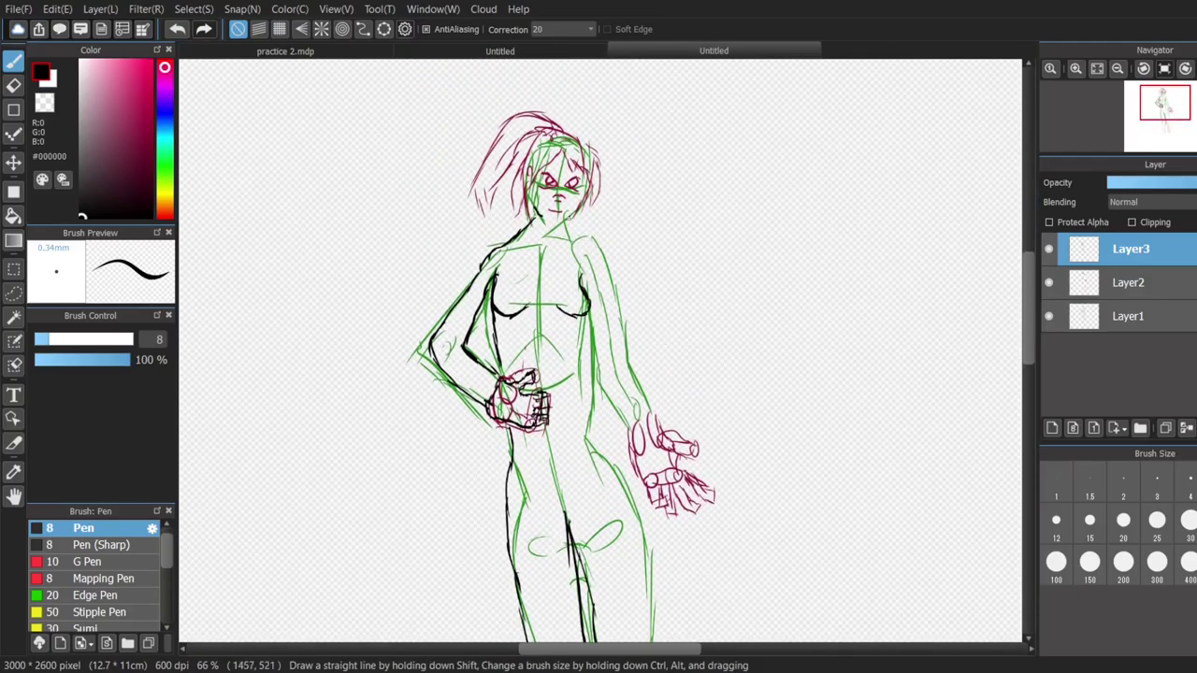
pyautogui.moveTo(555, 214)
pyautogui.mouseDown()
pyautogui.moveTo(591, 242)
pyautogui.moveTo(625, 338)
pyautogui.moveTo(613, 367)
pyautogui.moveTo(638, 376)
pyautogui.moveTo(653, 417)
pyautogui.moveTo(675, 431)
pyautogui.moveTo(688, 420)
pyautogui.moveTo(684, 438)
pyautogui.mouseUp()
pyautogui.moveTo(686, 434)
pyautogui.mouseDown()
pyautogui.moveTo(662, 453)
pyautogui.moveTo(678, 464)
pyautogui.mouseUp()
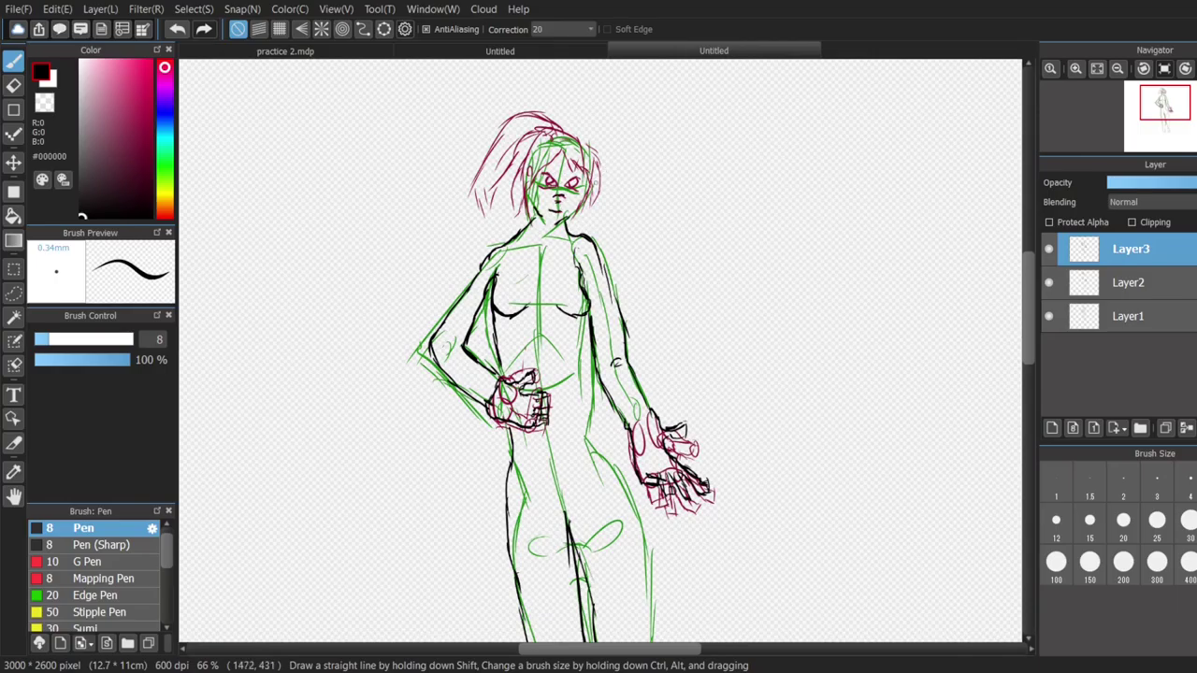
# - Ink the figure's narrowed eyes in black over the red face sketch
pyautogui.moveTo(565, 186)
pyautogui.mouseDown()
pyautogui.moveTo(580, 178)
pyautogui.moveTo(540, 186)
pyautogui.moveTo(551, 186)
pyautogui.mouseUp()
pyautogui.hotkey('ctrl', 'z')
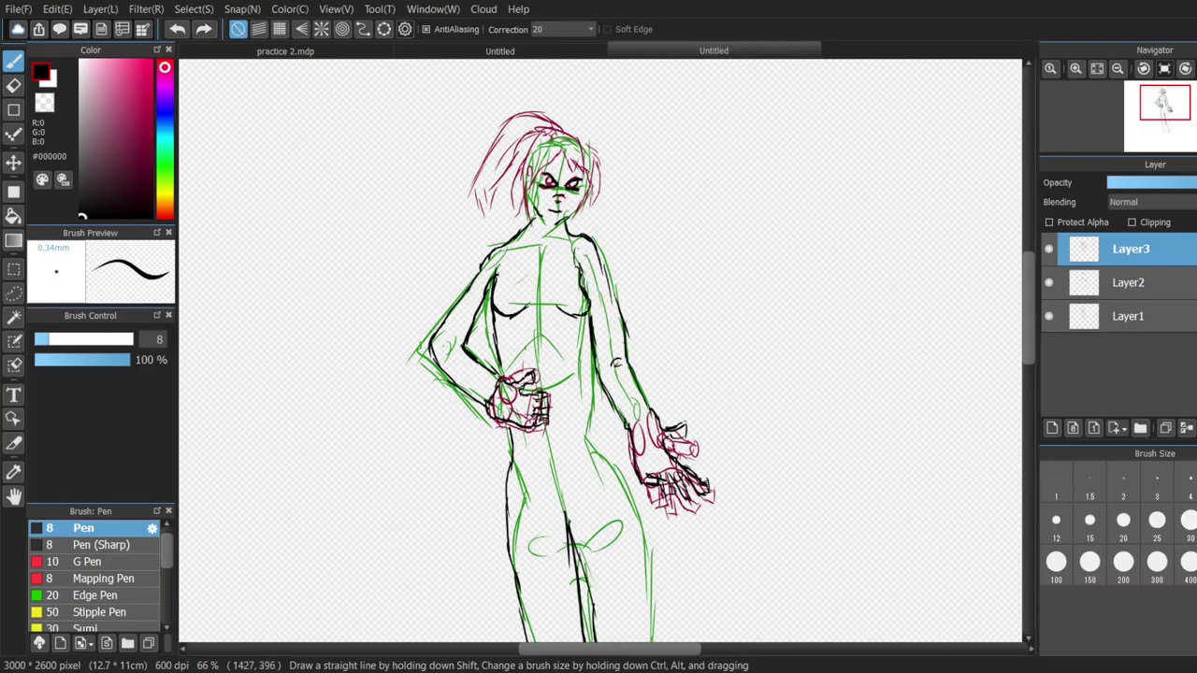
pyautogui.hotkey('ctrl', 'y')
# - Ink the waist, hip and outer leg on the lowered arm's side, down to the ankle
pyautogui.moveTo(1027, 347); pyautogui.dragTo(1028, 363)
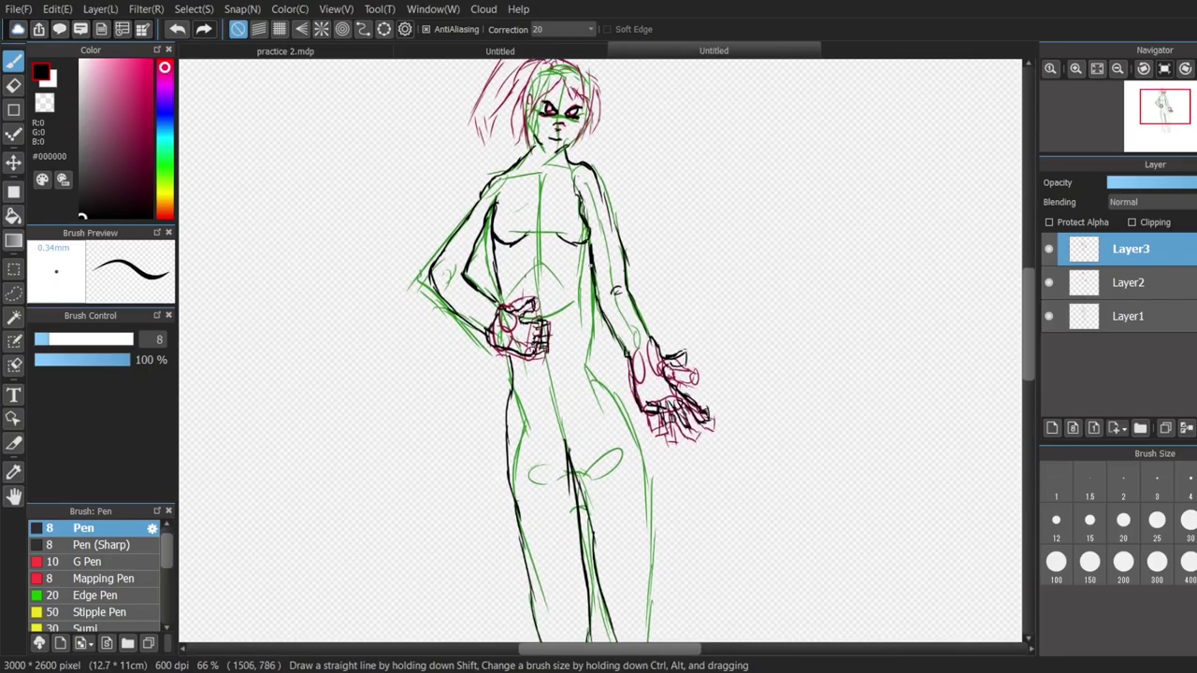
pyautogui.moveTo(591, 277)
pyautogui.mouseDown()
pyautogui.moveTo(590, 365)
pyautogui.moveTo(619, 412)
pyautogui.mouseUp()
pyautogui.moveTo(596, 382)
pyautogui.mouseDown()
pyautogui.moveTo(636, 437)
pyautogui.moveTo(653, 503)
pyautogui.mouseUp()
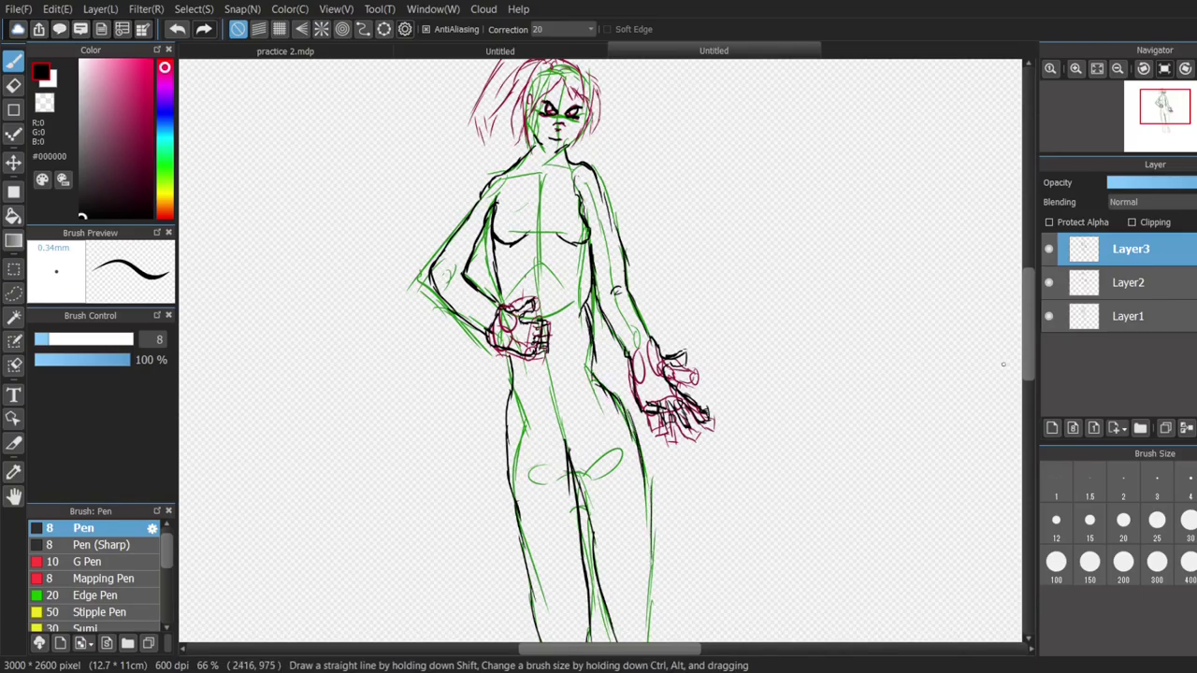
pyautogui.scroll(-5, 599, 355)
pyautogui.moveTo(646, 266); pyautogui.dragTo(651, 379)
pyautogui.moveTo(649, 299); pyautogui.dragTo(652, 447)
pyautogui.moveTo(653, 362); pyautogui.dragTo(658, 481)
# - Add another new layer above Layer3 and hide Layer2 with the red sketch
pyautogui.moveTo(1029, 374)
pyautogui.mouseDown()
pyautogui.moveTo(1028, 314)
pyautogui.moveTo(1028, 327)
pyautogui.mouseUp()
pyautogui.click(1051, 428)
pyautogui.click(1048, 316)
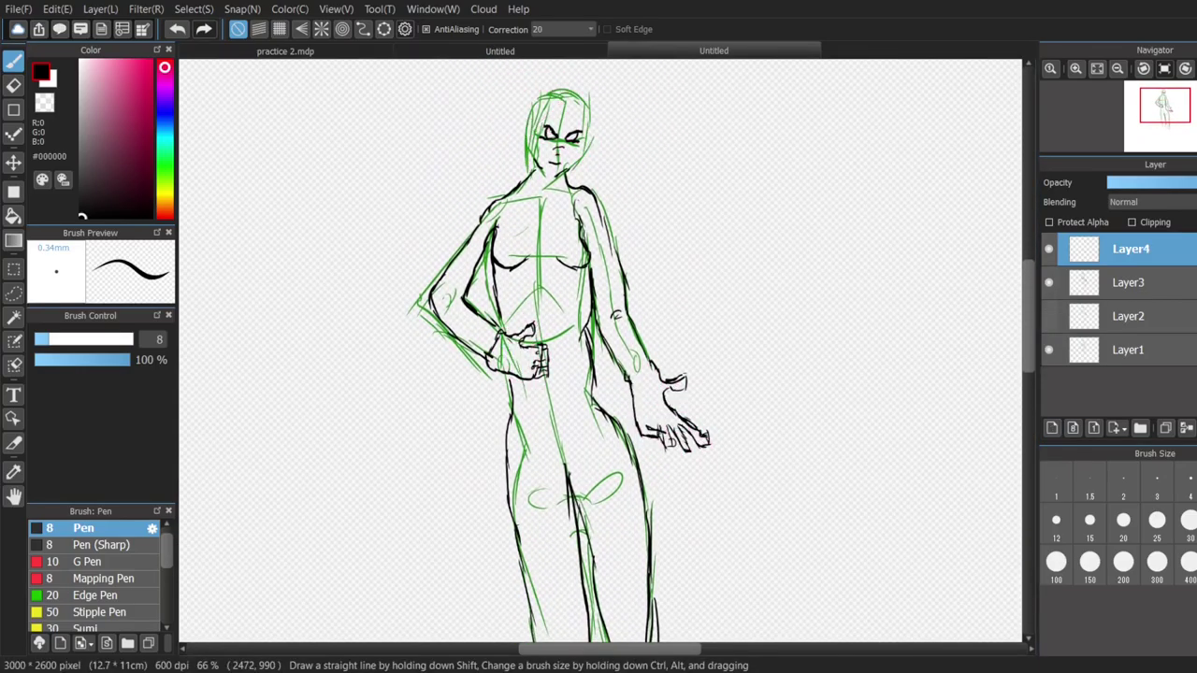
# - Show Layer2 again and ink the collarbones, neck and bent arm's shoulder in black on Layer3
pyautogui.click(1048, 316)
pyautogui.click(1048, 350)
pyautogui.click(1048, 349)
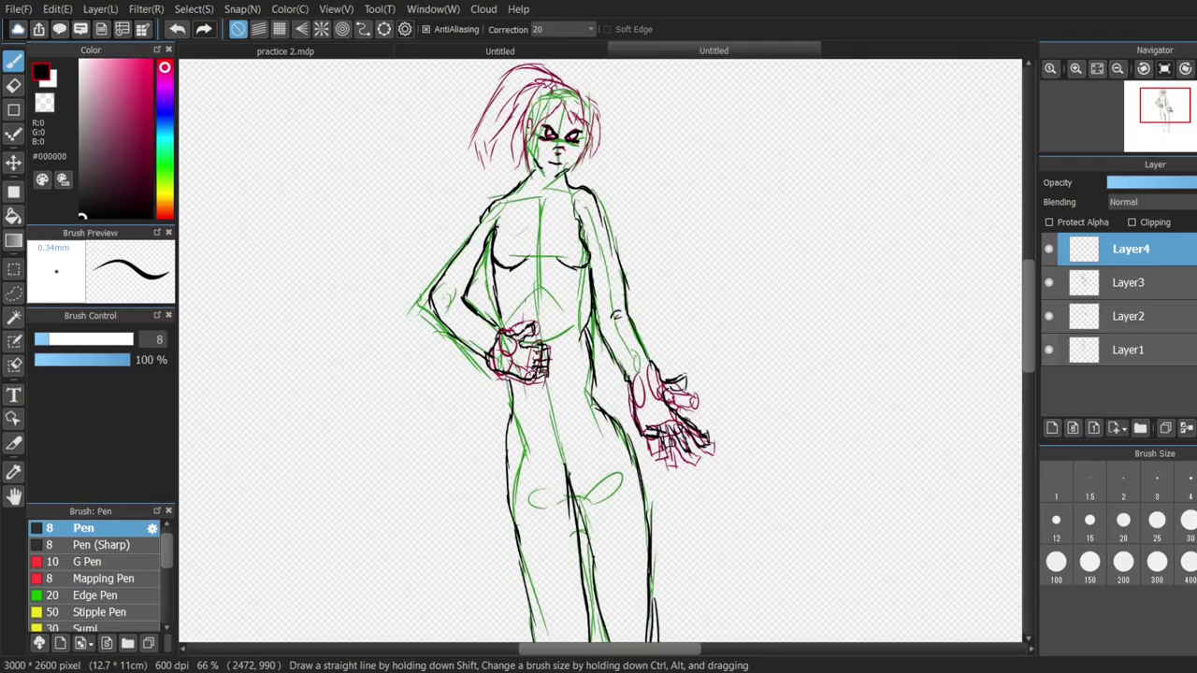
pyautogui.click(1126, 283)
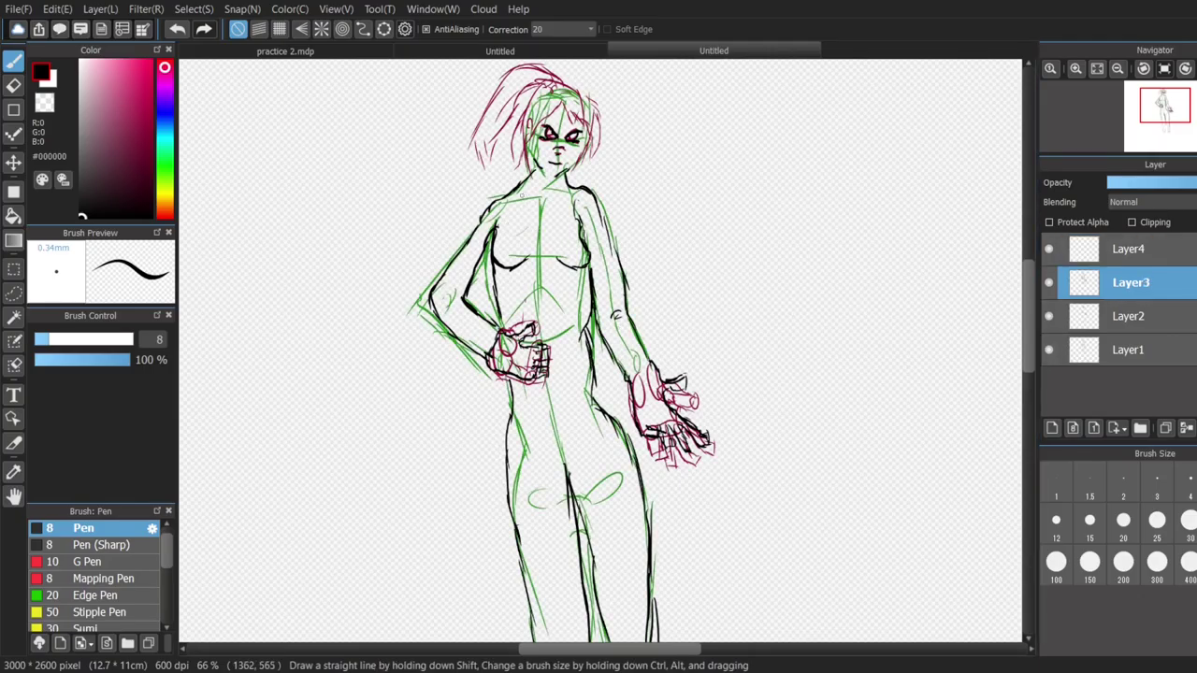
pyautogui.moveTo(520, 194)
pyautogui.mouseDown()
pyautogui.moveTo(542, 208)
pyautogui.moveTo(564, 193)
pyautogui.moveTo(535, 205)
pyautogui.moveTo(551, 191)
pyautogui.mouseUp()
pyautogui.moveTo(497, 197); pyautogui.dragTo(459, 246)
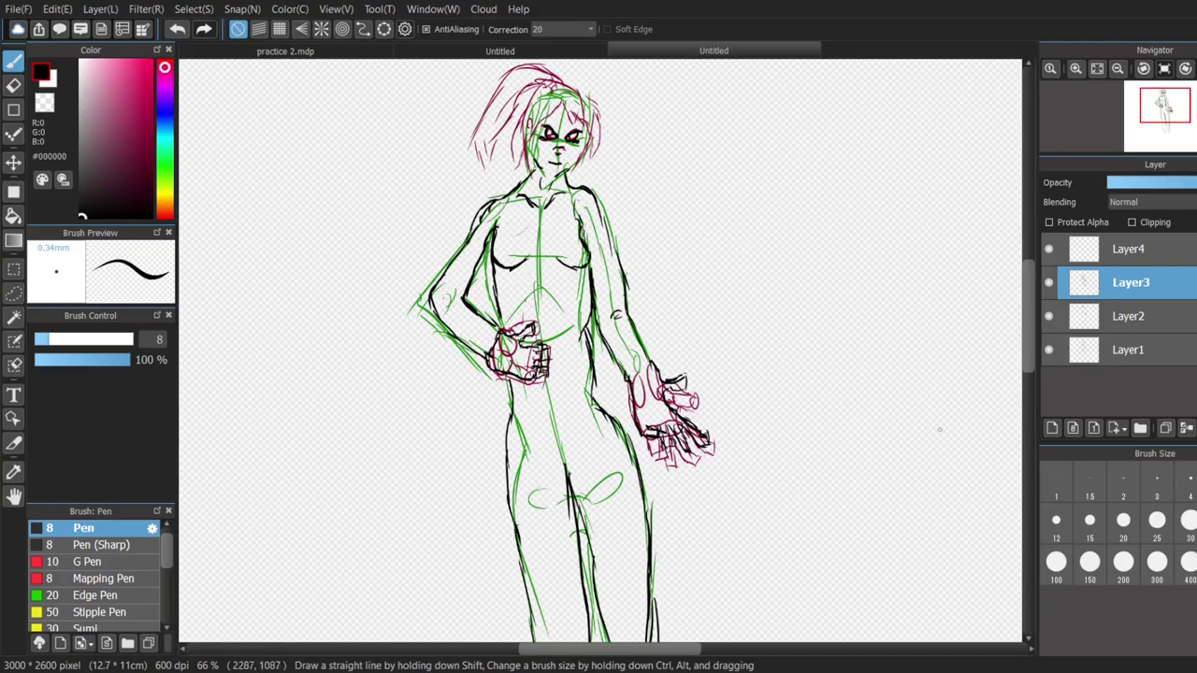
# - Hide Layer1 with the green base and ink short rib lines on both sides of the torso
pyautogui.click(1049, 349)
pyautogui.click(1050, 316)
pyautogui.click(1049, 316)
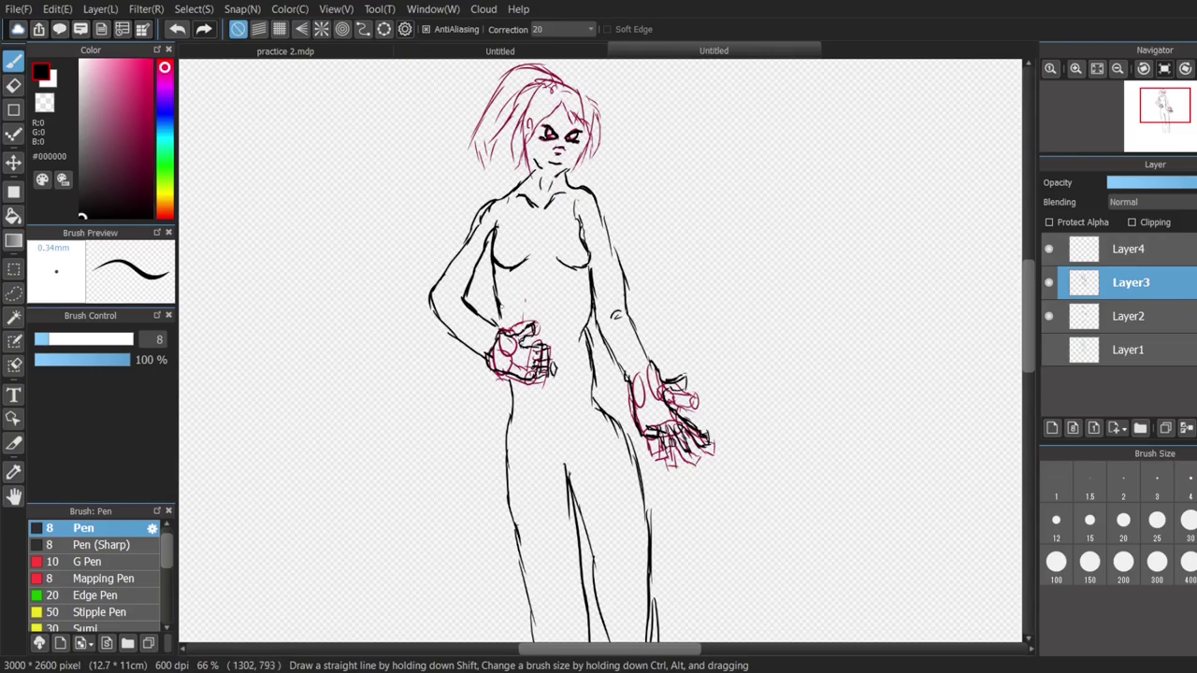
pyautogui.moveTo(510, 277); pyautogui.dragTo(496, 302)
pyautogui.moveTo(590, 275)
pyautogui.mouseDown()
pyautogui.moveTo(577, 281)
pyautogui.moveTo(583, 300)
pyautogui.mouseUp()
# - On Layer4, ink the ponytail and the hair strands beside the face over the red hair sketch
pyautogui.click(1129, 249)
pyautogui.scroll(2, 580, 356)
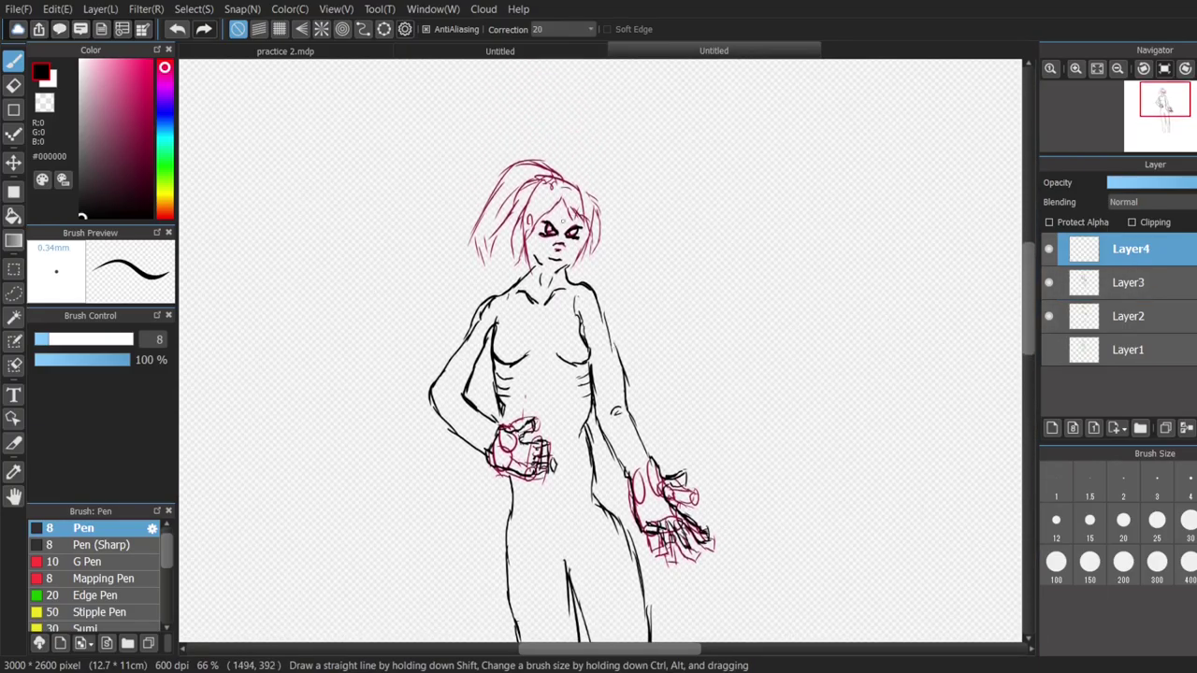
pyautogui.moveTo(561, 198); pyautogui.dragTo(513, 263)
pyautogui.moveTo(522, 210)
pyautogui.mouseDown()
pyautogui.moveTo(510, 254)
pyautogui.moveTo(523, 269)
pyautogui.mouseUp()
pyautogui.moveTo(537, 185)
pyautogui.mouseDown()
pyautogui.moveTo(521, 212)
pyautogui.moveTo(514, 196)
pyautogui.moveTo(478, 253)
pyautogui.moveTo(485, 265)
pyautogui.mouseUp()
pyautogui.moveTo(474, 238); pyautogui.dragTo(478, 251)
pyautogui.moveTo(537, 173)
pyautogui.mouseDown()
pyautogui.moveTo(559, 187)
pyautogui.moveTo(517, 160)
pyautogui.moveTo(466, 247)
pyautogui.mouseUp()
pyautogui.moveTo(491, 201)
pyautogui.mouseDown()
pyautogui.moveTo(472, 239)
pyautogui.moveTo(467, 231)
pyautogui.moveTo(485, 265)
pyautogui.mouseUp()
pyautogui.press('e')
pyautogui.press('b')
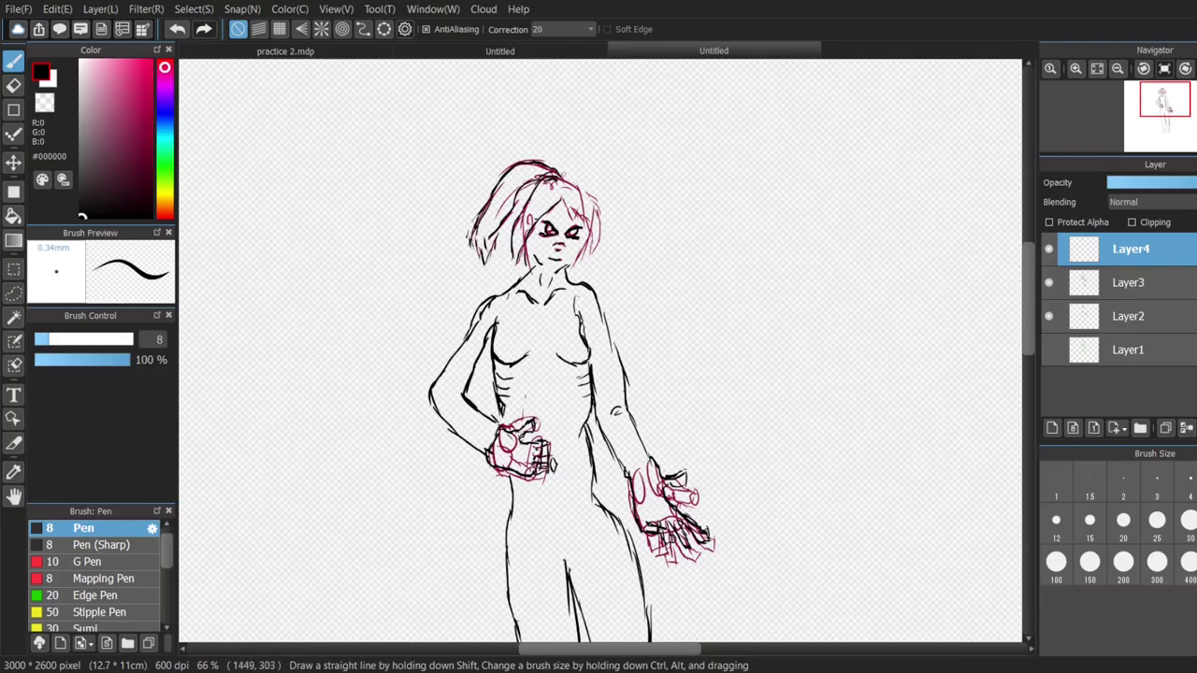
# - Ink the crown, the fringe and the hair on the other side of the face in black
pyautogui.moveTo(561, 173)
pyautogui.mouseDown()
pyautogui.moveTo(599, 211)
pyautogui.moveTo(589, 253)
pyautogui.mouseUp()
pyautogui.moveTo(561, 197); pyautogui.dragTo(587, 220)
pyautogui.moveTo(585, 211); pyautogui.dragTo(598, 229)
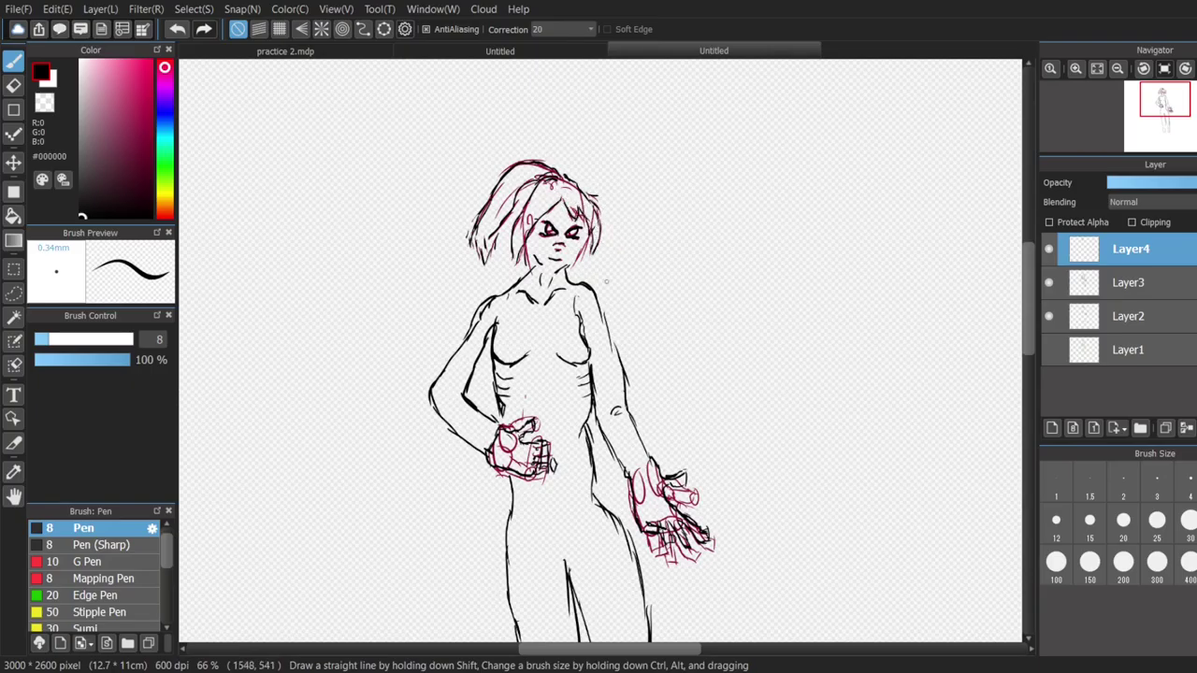
# - Check the linework against the sketch layers and ink the cheek and jaw outline
pyautogui.click(1048, 316)
pyautogui.click(1048, 350)
pyautogui.click(1048, 349)
pyautogui.click(1048, 316)
pyautogui.moveTo(526, 237)
pyautogui.mouseDown()
pyautogui.moveTo(533, 258)
pyautogui.moveTo(582, 256)
pyautogui.moveTo(555, 270)
pyautogui.mouseUp()
pyautogui.scroll(-2, 1021, 326)
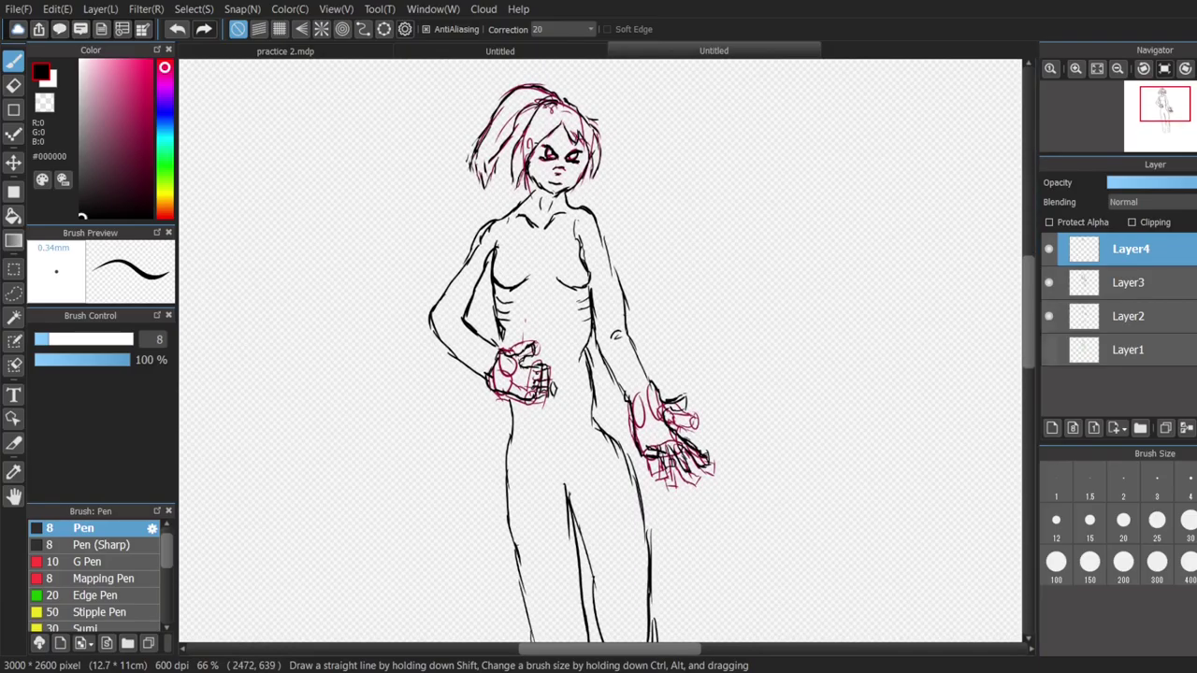
# - Add a new layer above Layer4 and draw a short-handled hammer in the fist on the hip in black
pyautogui.hotkey('ctrl', 'shift', 'n')
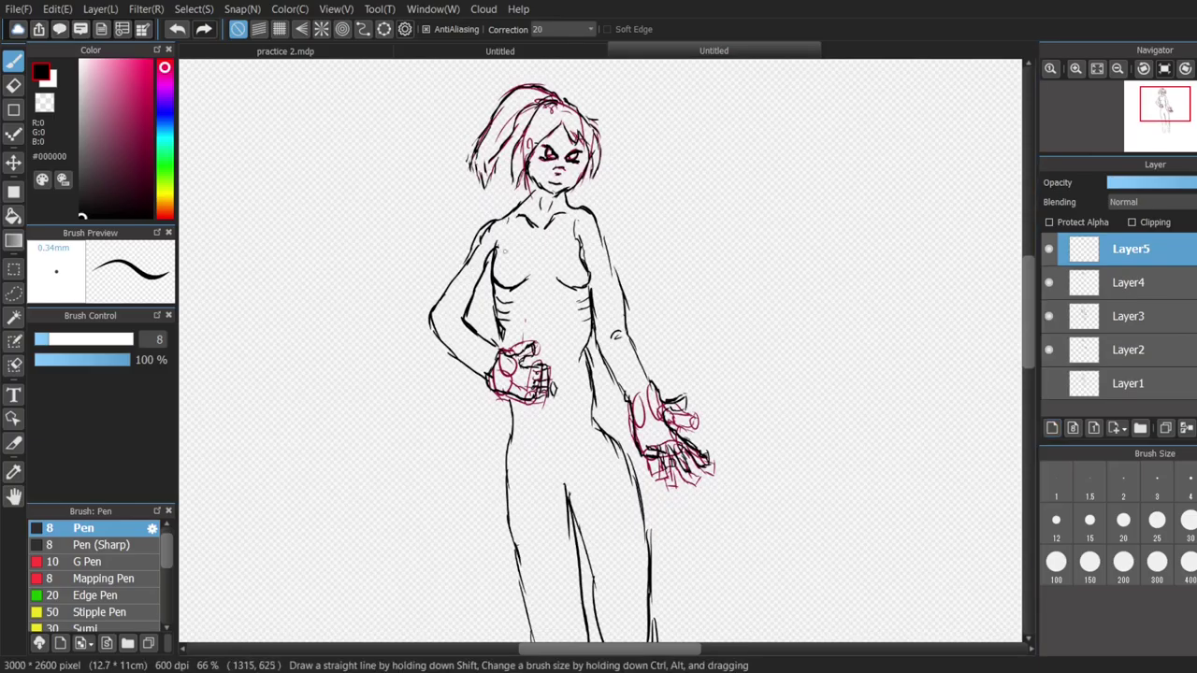
pyautogui.moveTo(525, 401); pyautogui.dragTo(533, 429)
pyautogui.moveTo(522, 423); pyautogui.dragTo(535, 428)
pyautogui.moveTo(521, 354)
pyautogui.mouseDown()
pyautogui.moveTo(525, 364)
pyautogui.moveTo(548, 314)
pyautogui.mouseUp()
pyautogui.moveTo(548, 313); pyautogui.dragTo(503, 331)
pyautogui.moveTo(530, 313)
pyautogui.mouseDown()
pyautogui.moveTo(551, 311)
pyautogui.moveTo(548, 329)
pyautogui.moveTo(526, 313)
pyautogui.mouseUp()
pyautogui.moveTo(506, 336); pyautogui.dragTo(519, 329)
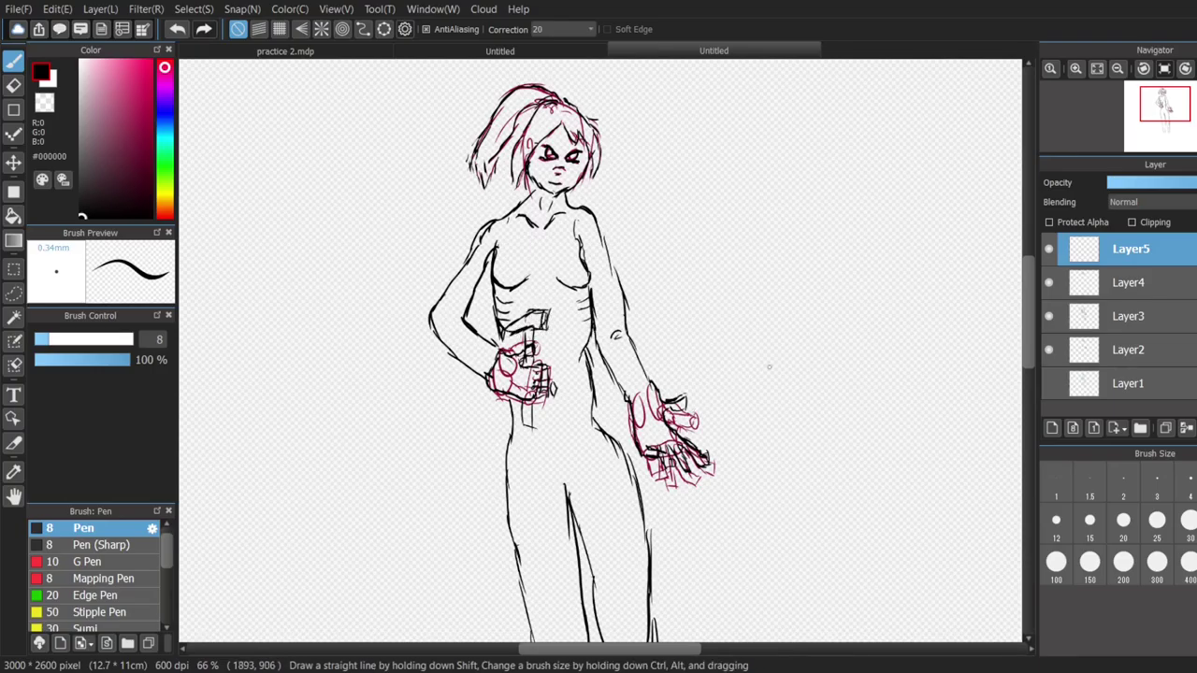
# - Set the colour to blue #23329B and sketch a round orb with flames over the open palm
pyautogui.moveTo(165, 163); pyautogui.dragTo(165, 116)
pyautogui.click(136, 121)
pyautogui.moveTo(648, 429)
pyautogui.mouseDown()
pyautogui.moveTo(655, 419)
pyautogui.moveTo(667, 439)
pyautogui.mouseUp()
pyautogui.moveTo(667, 430); pyautogui.dragTo(653, 446)
pyautogui.moveTo(670, 435); pyautogui.dragTo(663, 451)
pyautogui.moveTo(643, 428)
pyautogui.mouseDown()
pyautogui.moveTo(638, 438)
pyautogui.moveTo(655, 453)
pyautogui.moveTo(624, 415)
pyautogui.moveTo(645, 376)
pyautogui.moveTo(660, 402)
pyautogui.moveTo(671, 378)
pyautogui.moveTo(676, 413)
pyautogui.mouseUp()
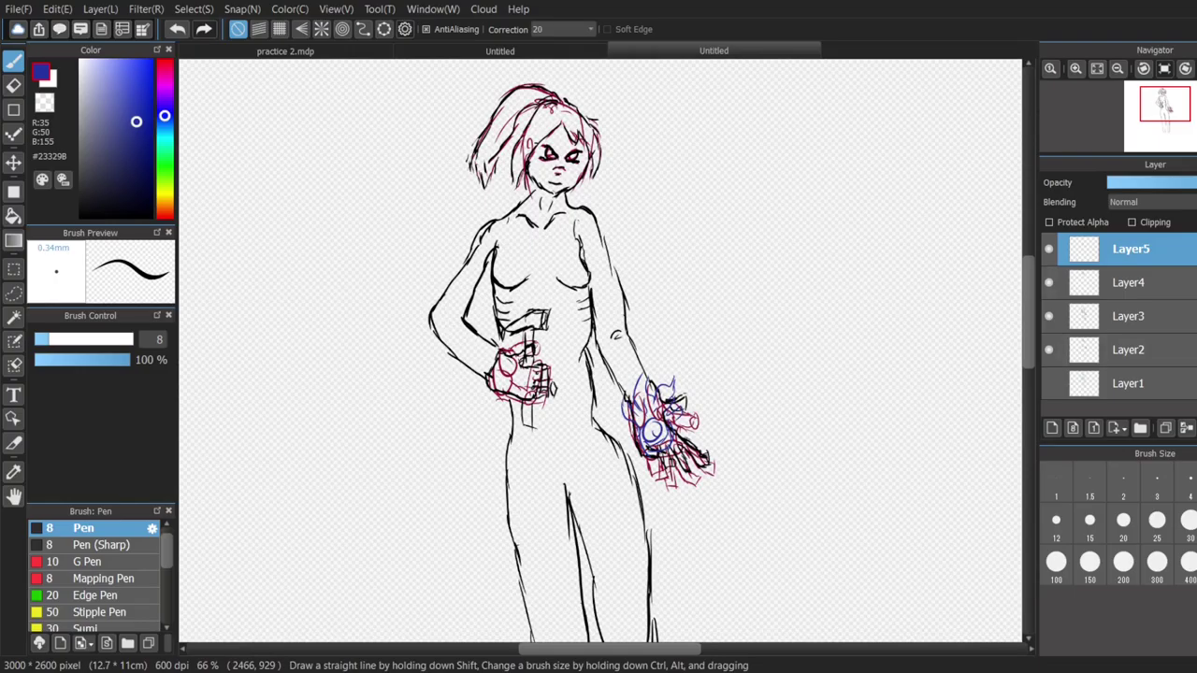
# - Complete the flame outline around the orb with the other layers hidden, and show Layer4 and Layer3 again
pyautogui.click(1048, 282)
pyautogui.click(1048, 316)
pyautogui.click(1048, 349)
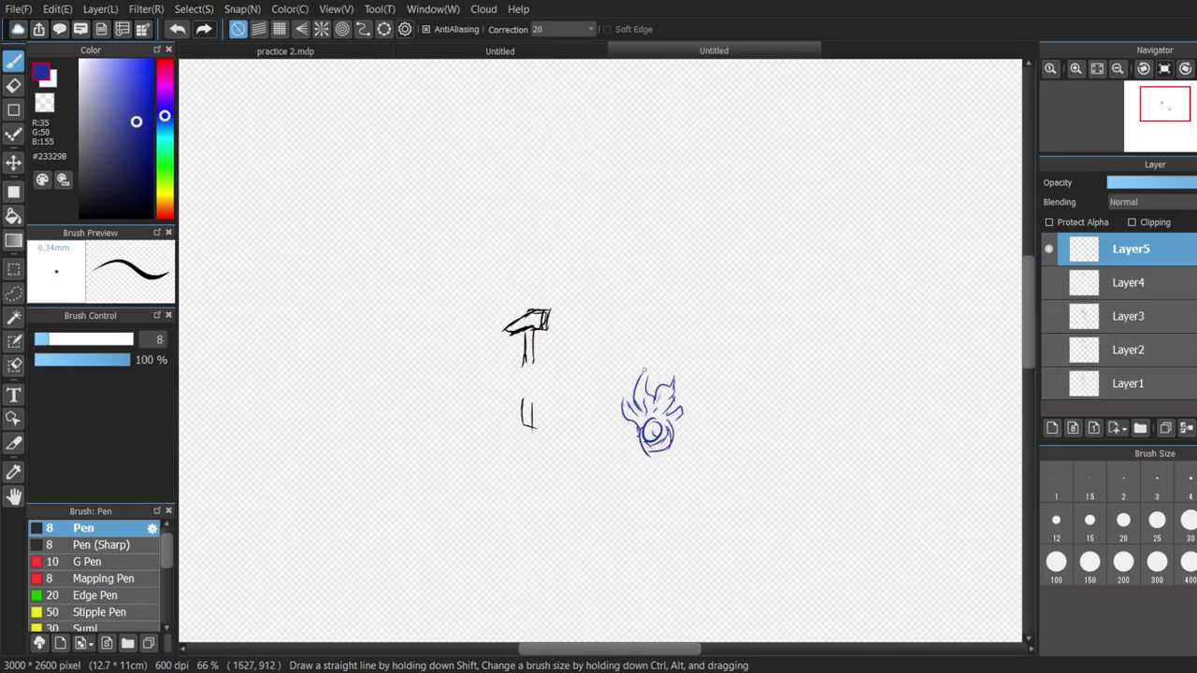
pyautogui.moveTo(680, 403); pyautogui.dragTo(669, 410)
pyautogui.moveTo(676, 397); pyautogui.dragTo(676, 446)
pyautogui.moveTo(673, 447)
pyautogui.mouseDown()
pyautogui.moveTo(643, 458)
pyautogui.moveTo(676, 445)
pyautogui.mouseUp()
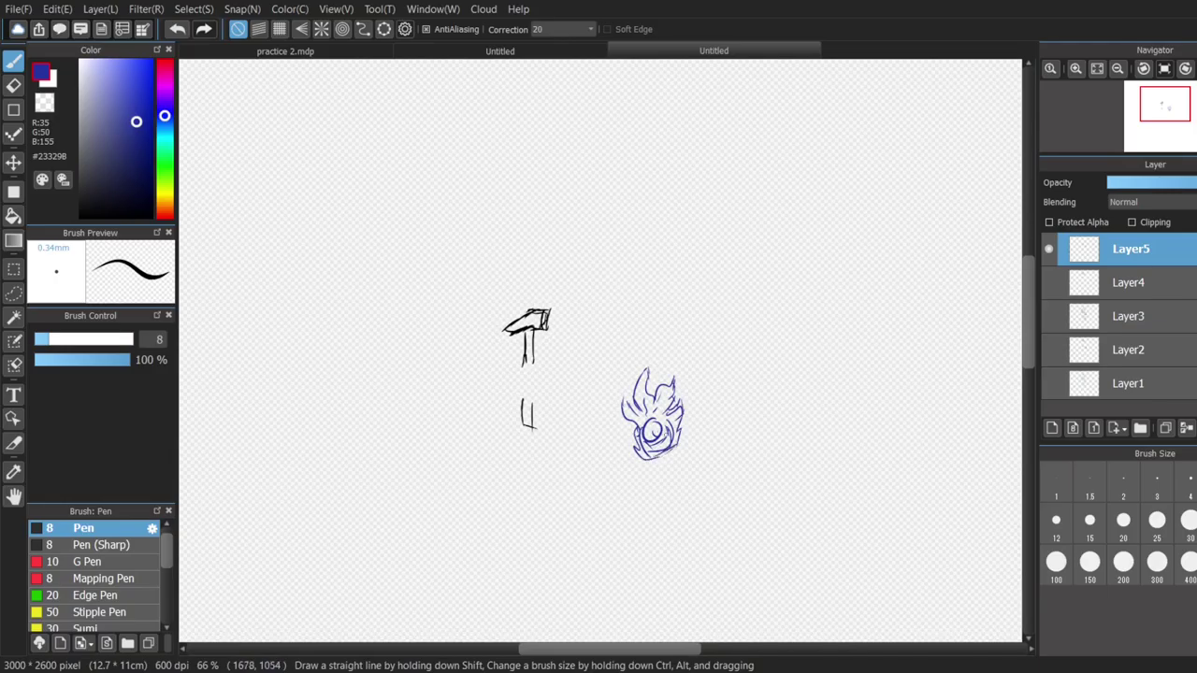
pyautogui.click(1049, 283)
pyautogui.click(1048, 316)
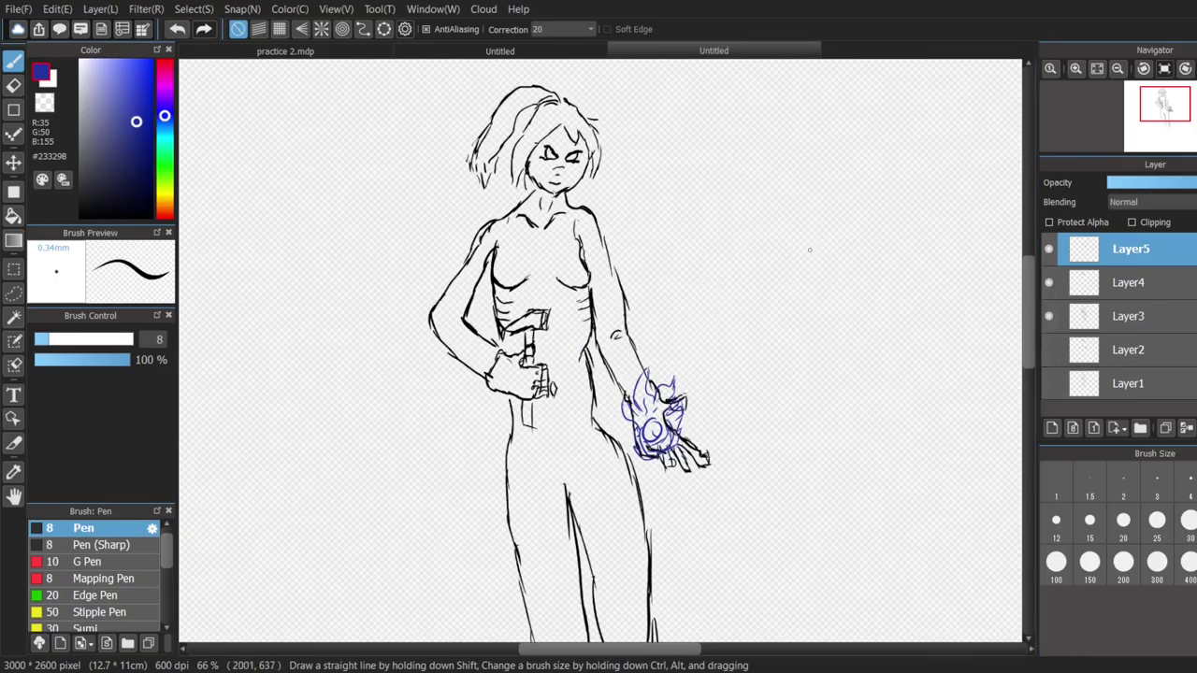
# - On a new layer above Layer5, draw a sleeveless dress with a scooped neckline and banded hem in purple #9B2391
pyautogui.click(1051, 428)
pyautogui.click(165, 84)
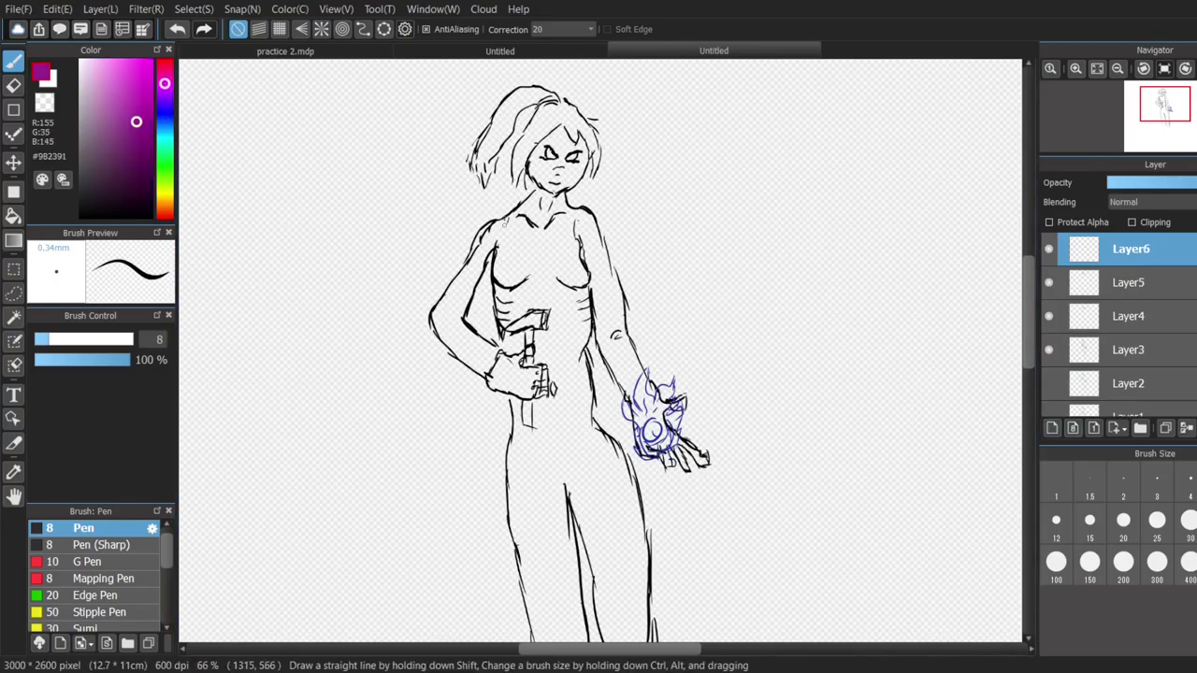
pyautogui.moveTo(520, 214)
pyautogui.mouseDown()
pyautogui.moveTo(524, 231)
pyautogui.moveTo(562, 226)
pyautogui.mouseUp()
pyautogui.moveTo(577, 208); pyautogui.dragTo(566, 232)
pyautogui.moveTo(523, 232)
pyautogui.mouseDown()
pyautogui.moveTo(568, 230)
pyautogui.moveTo(582, 261)
pyautogui.moveTo(499, 258)
pyautogui.moveTo(499, 350)
pyautogui.mouseUp()
pyautogui.moveTo(505, 396)
pyautogui.mouseDown()
pyautogui.moveTo(510, 561)
pyautogui.moveTo(541, 531)
pyautogui.moveTo(649, 514)
pyautogui.mouseUp()
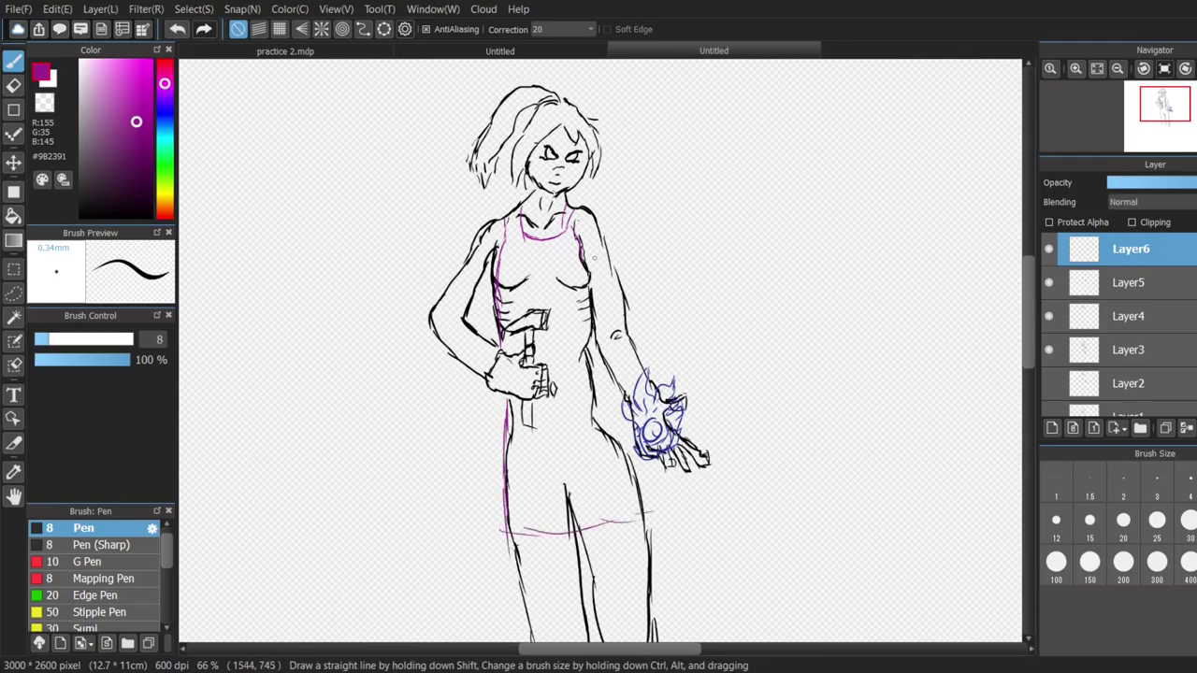
pyautogui.moveTo(580, 249)
pyautogui.mouseDown()
pyautogui.moveTo(593, 355)
pyautogui.moveTo(639, 512)
pyautogui.moveTo(627, 509)
pyautogui.mouseUp()
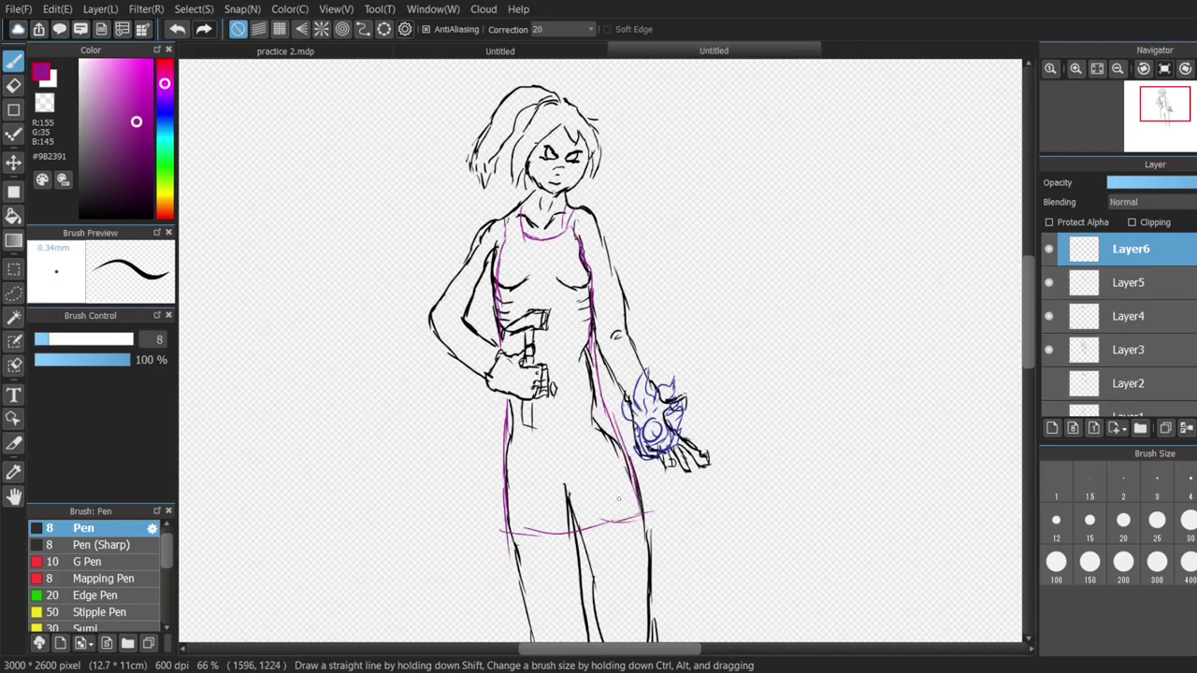
pyautogui.moveTo(504, 522); pyautogui.dragTo(623, 510)
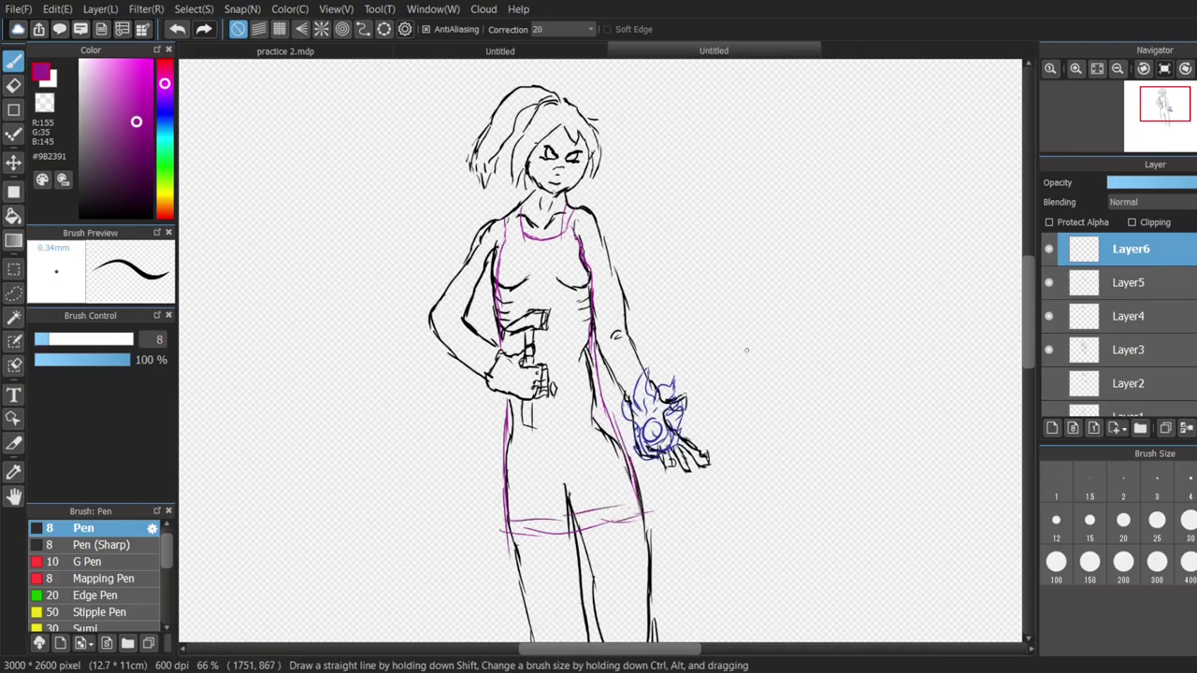
# - Draw purple gloves on both hands, with cuffs across the forearms and lines along the fingers
pyautogui.scroll(-3, 698, 351)
pyautogui.moveTo(491, 212)
pyautogui.mouseDown()
pyautogui.moveTo(487, 237)
pyautogui.moveTo(529, 253)
pyautogui.moveTo(502, 234)
pyautogui.moveTo(514, 238)
pyautogui.mouseUp()
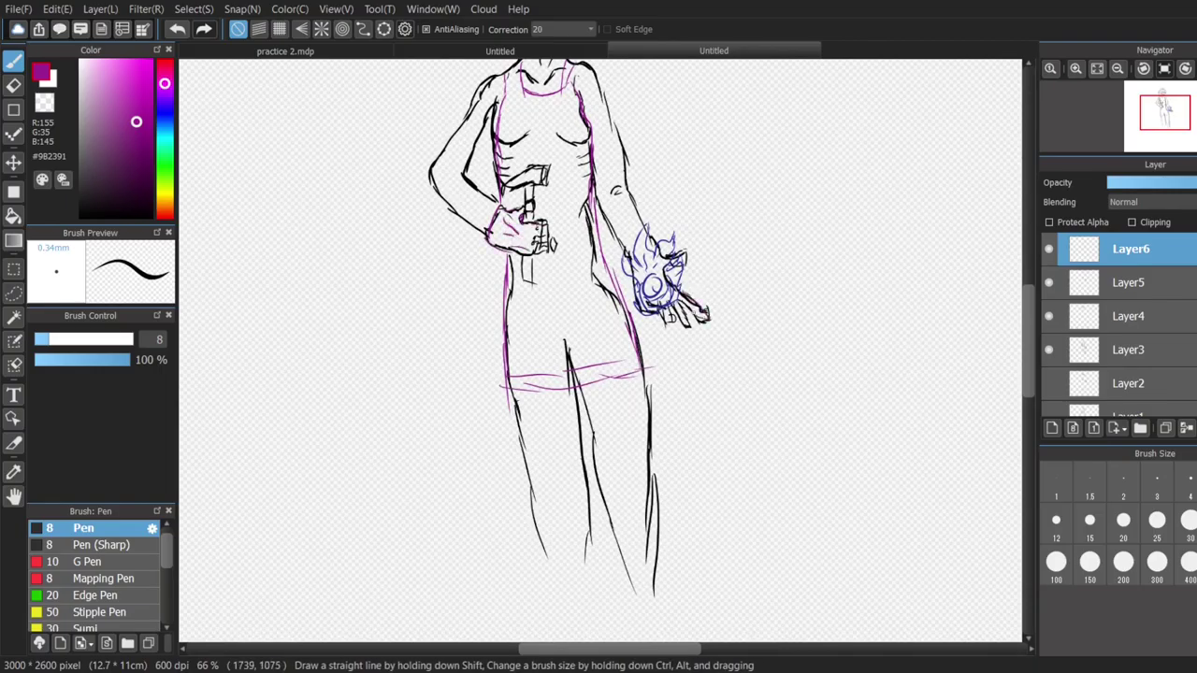
pyautogui.moveTo(673, 307); pyautogui.dragTo(681, 318)
pyautogui.moveTo(665, 311); pyautogui.dragTo(669, 323)
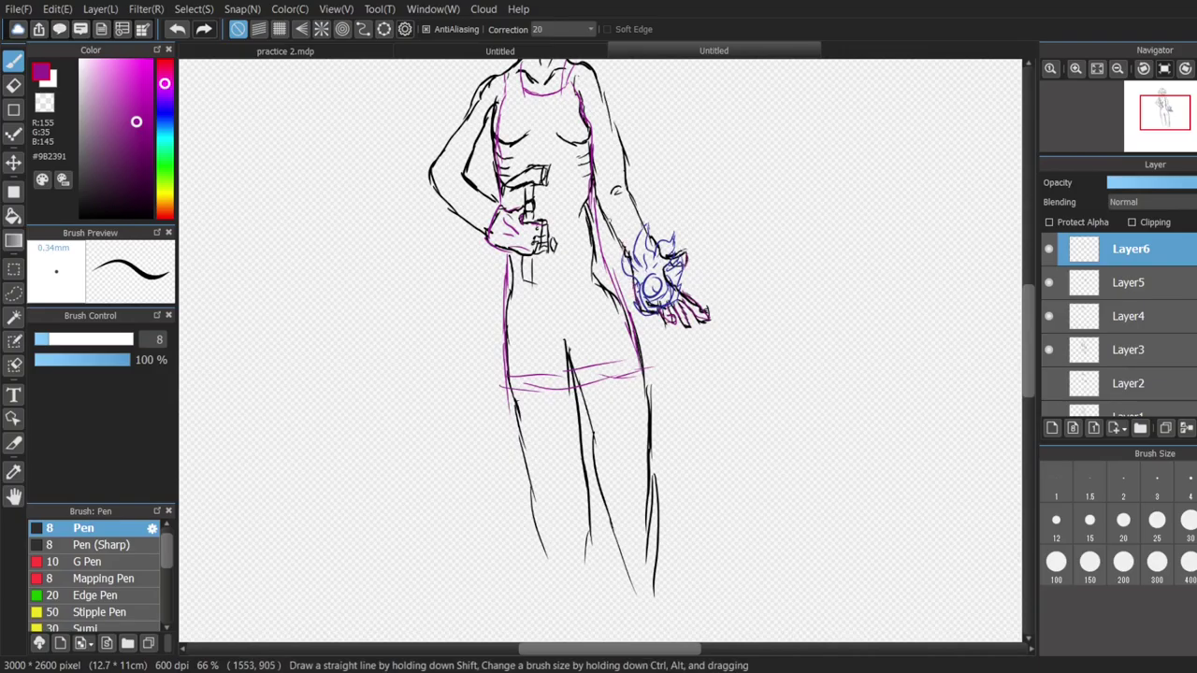
pyautogui.moveTo(608, 216); pyautogui.dragTo(634, 203)
pyautogui.moveTo(477, 182); pyautogui.dragTo(456, 215)
pyautogui.moveTo(456, 213); pyautogui.dragTo(492, 242)
pyautogui.moveTo(618, 217); pyautogui.dragTo(625, 232)
pyautogui.moveTo(634, 218); pyautogui.dragTo(630, 240)
# - Add purple fold lines to the dress at the chest, waist and skirt
pyautogui.scroll(1, 943, 322)
pyautogui.scroll(2, 569, 351)
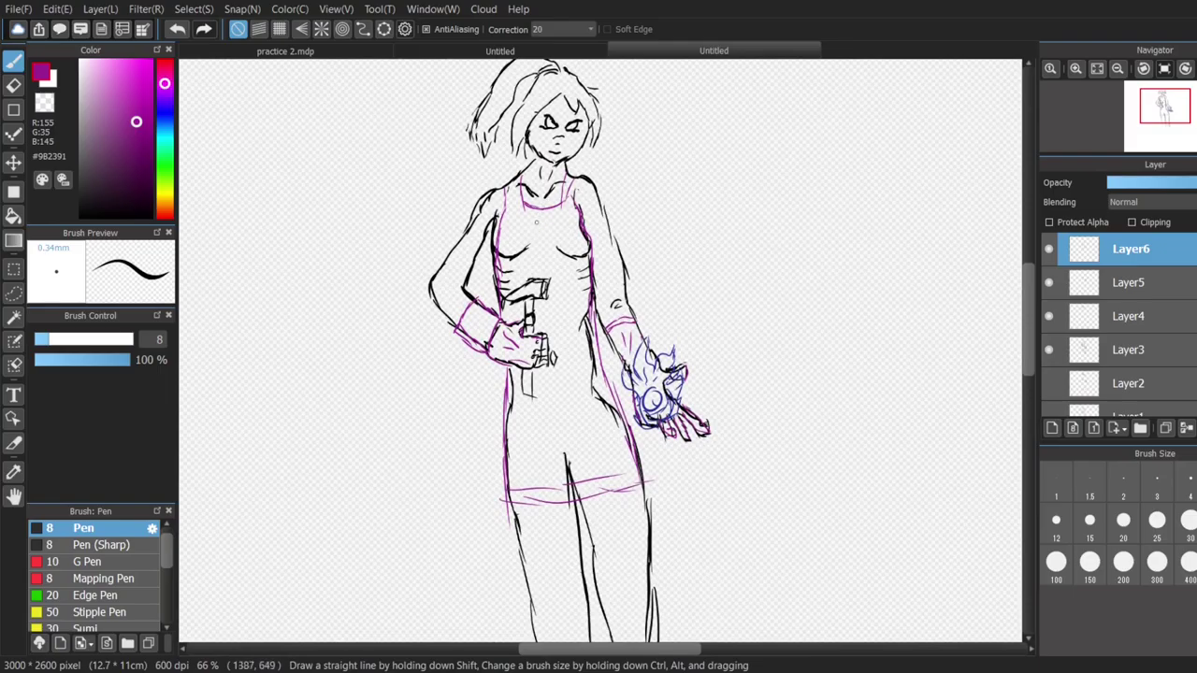
pyautogui.moveTo(536, 220)
pyautogui.mouseDown()
pyautogui.moveTo(533, 266)
pyautogui.moveTo(545, 267)
pyautogui.mouseUp()
pyautogui.moveTo(589, 268)
pyautogui.mouseDown()
pyautogui.moveTo(567, 299)
pyautogui.moveTo(579, 318)
pyautogui.moveTo(578, 391)
pyautogui.moveTo(540, 476)
pyautogui.mouseUp()
# - Fill in the irises of both eyes with purple
pyautogui.moveTo(1029, 365); pyautogui.dragTo(1028, 364)
pyautogui.scroll(3, 598, 351)
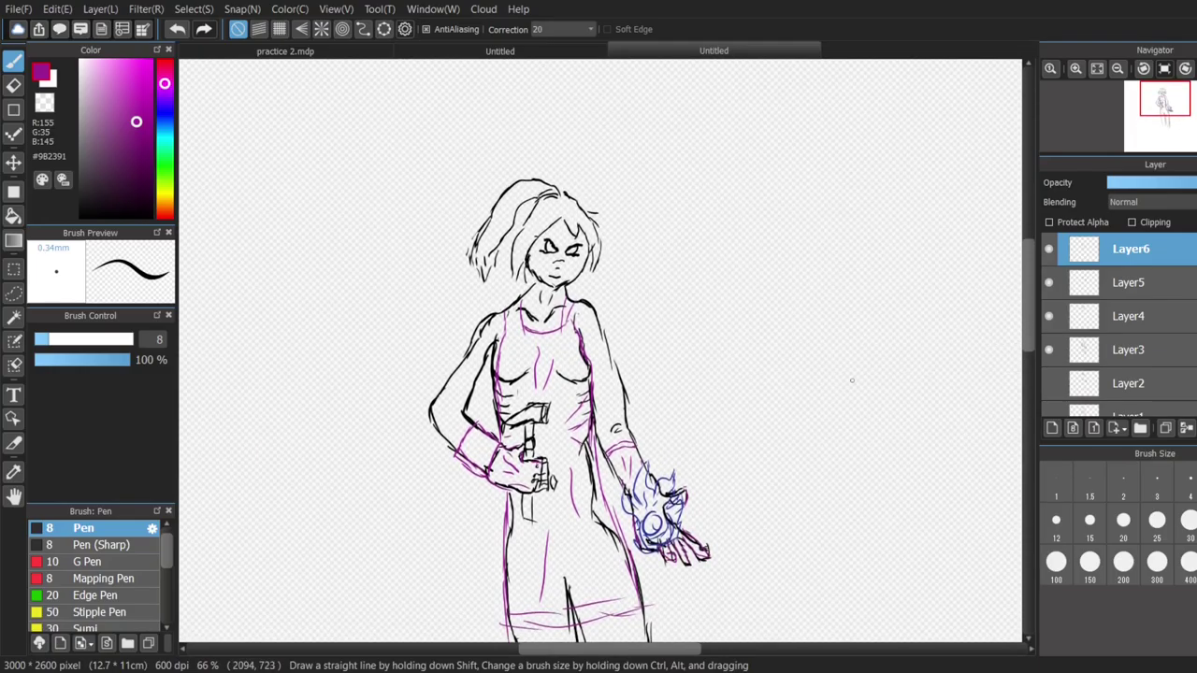
pyautogui.scroll(3, 832, 380)
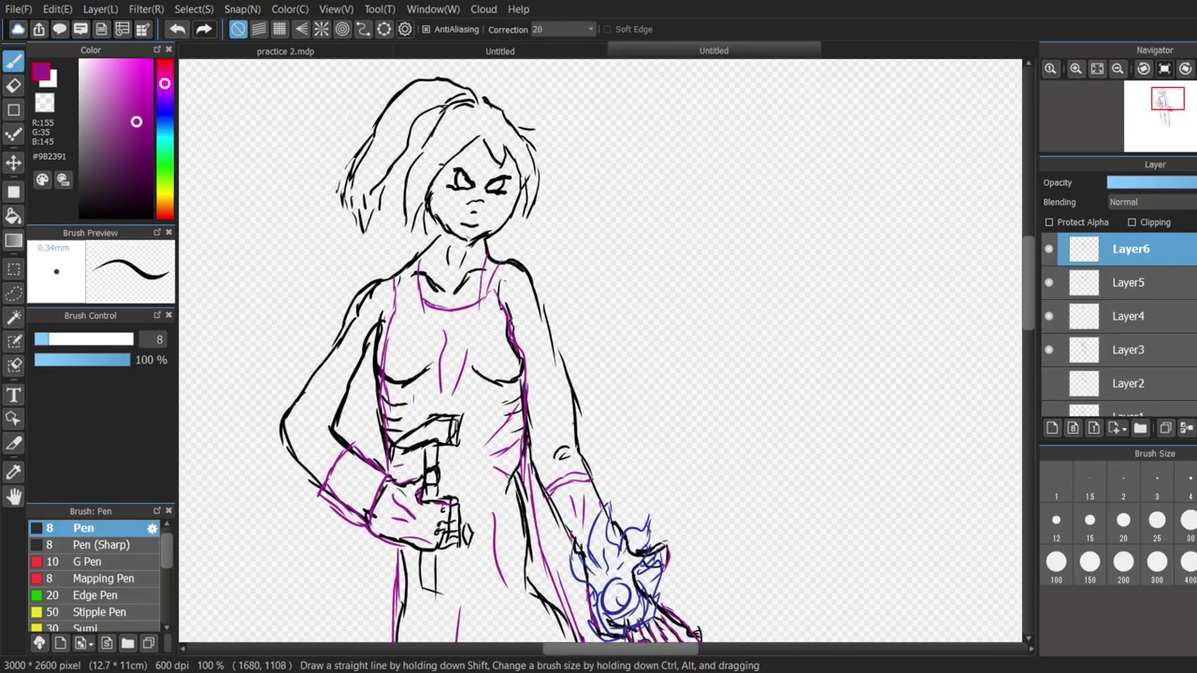
pyautogui.moveTo(464, 179); pyautogui.dragTo(496, 183)
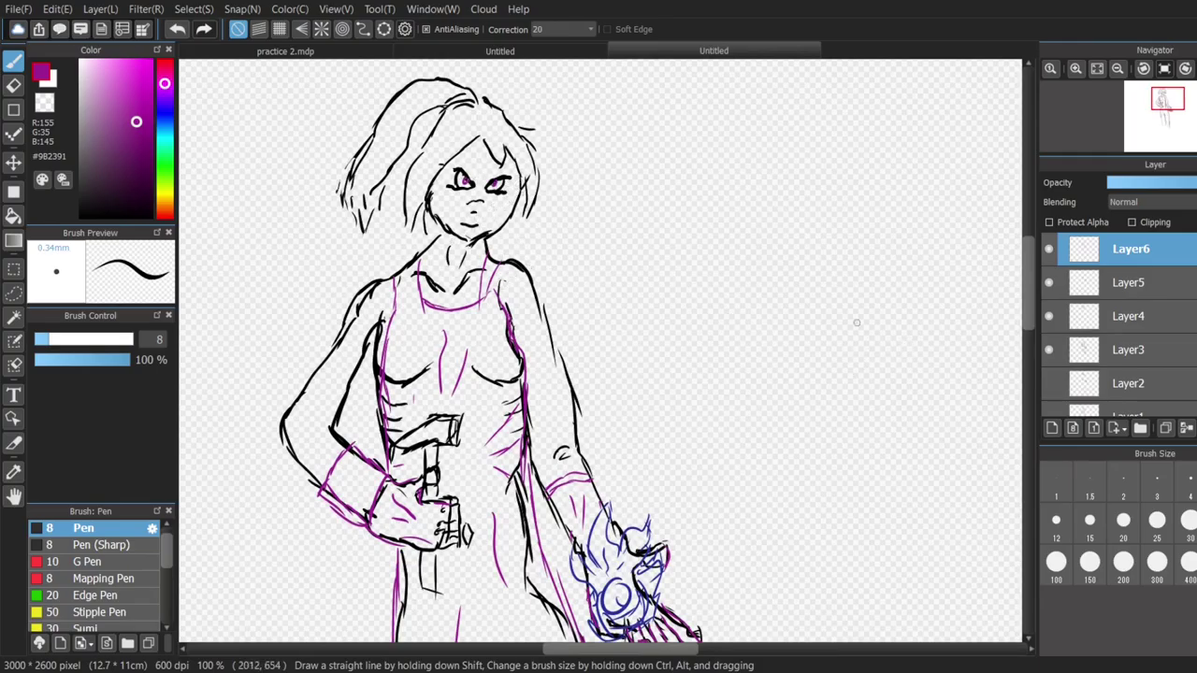
pyautogui.scroll(1, 821, 341)
pyautogui.scroll(-2, 818, 343)
# - Draw purple edge lines across both thighs below the hem and mark the knees
pyautogui.moveTo(1029, 329); pyautogui.dragTo(1028, 371)
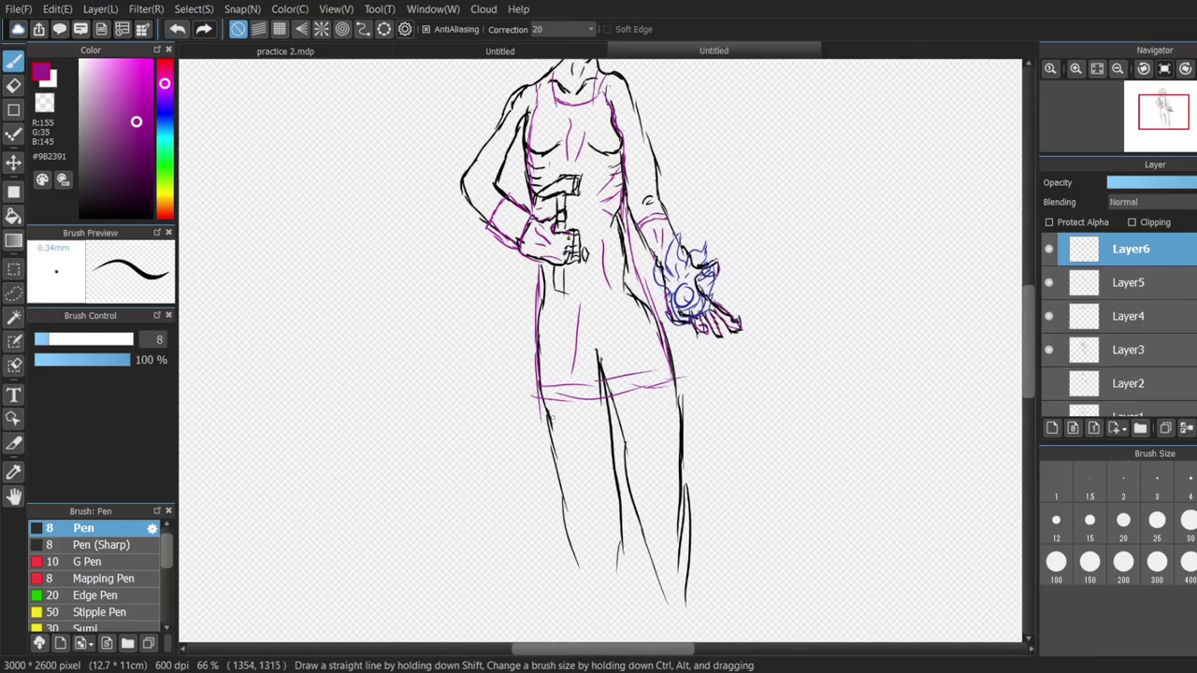
pyautogui.moveTo(547, 418); pyautogui.dragTo(681, 420)
pyautogui.moveTo(667, 462); pyautogui.dragTo(669, 492)
pyautogui.moveTo(569, 477)
pyautogui.mouseDown()
pyautogui.moveTo(608, 529)
pyautogui.moveTo(624, 529)
pyautogui.moveTo(626, 594)
pyautogui.mouseUp()
# - Draw the purple boot on the leg below the fist, including its shaft, ankle line and foot
pyautogui.moveTo(563, 524); pyautogui.dragTo(583, 596)
pyautogui.moveTo(1029, 378); pyautogui.dragTo(1029, 409)
pyautogui.moveTo(584, 426)
pyautogui.mouseDown()
pyautogui.moveTo(584, 494)
pyautogui.moveTo(598, 505)
pyautogui.mouseUp()
pyautogui.moveTo(624, 425); pyautogui.dragTo(638, 494)
pyautogui.moveTo(589, 499)
pyautogui.mouseDown()
pyautogui.moveTo(605, 509)
pyautogui.moveTo(634, 488)
pyautogui.mouseUp()
pyautogui.moveTo(583, 446); pyautogui.dragTo(625, 444)
# - Draw the matching boot on the other leg and add fold lines to both boots
pyautogui.moveTo(632, 358)
pyautogui.mouseDown()
pyautogui.moveTo(706, 359)
pyautogui.moveTo(694, 454)
pyautogui.mouseUp()
pyautogui.moveTo(636, 357); pyautogui.dragTo(668, 496)
pyautogui.moveTo(693, 433)
pyautogui.mouseDown()
pyautogui.moveTo(707, 499)
pyautogui.moveTo(690, 445)
pyautogui.moveTo(683, 491)
pyautogui.mouseUp()
pyautogui.moveTo(618, 462); pyautogui.dragTo(619, 472)
pyautogui.moveTo(591, 370); pyautogui.dragTo(594, 419)
pyautogui.moveTo(678, 379)
pyautogui.mouseDown()
pyautogui.moveTo(679, 410)
pyautogui.moveTo(665, 409)
pyautogui.mouseUp()
# - Handwrite "Bleh!" in purple on the empty canvas beside the figure
pyautogui.scroll(5, 1019, 377)
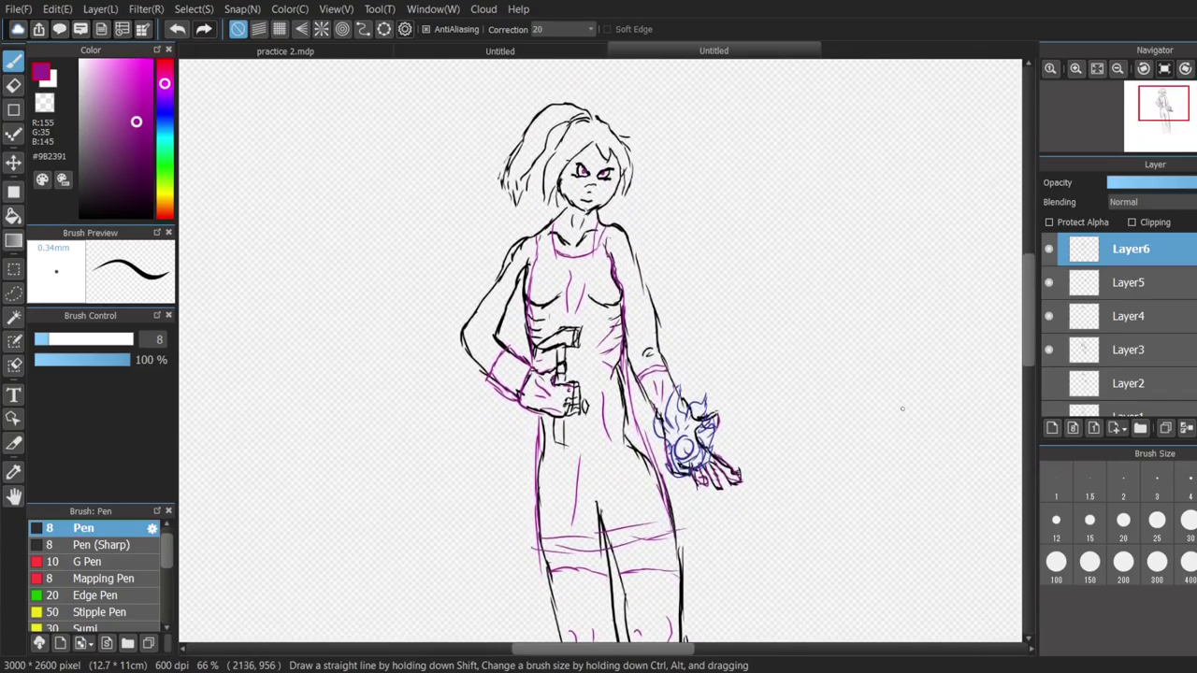
pyautogui.scroll(-1, 902, 408)
pyautogui.moveTo(1028, 363); pyautogui.dragTo(1028, 376)
pyautogui.click(1175, 124)
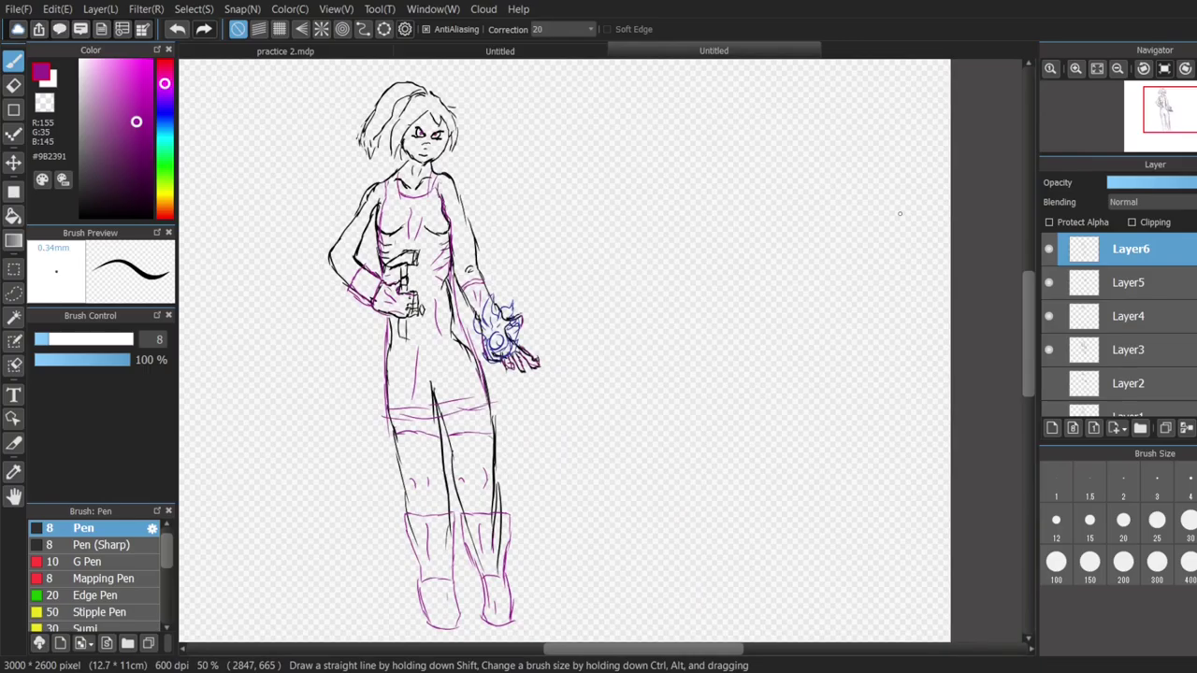
pyautogui.moveTo(636, 211)
pyautogui.mouseDown()
pyautogui.moveTo(644, 251)
pyautogui.moveTo(703, 248)
pyautogui.mouseUp()
pyautogui.moveTo(730, 207); pyautogui.dragTo(732, 248)
pyautogui.click(732, 268)
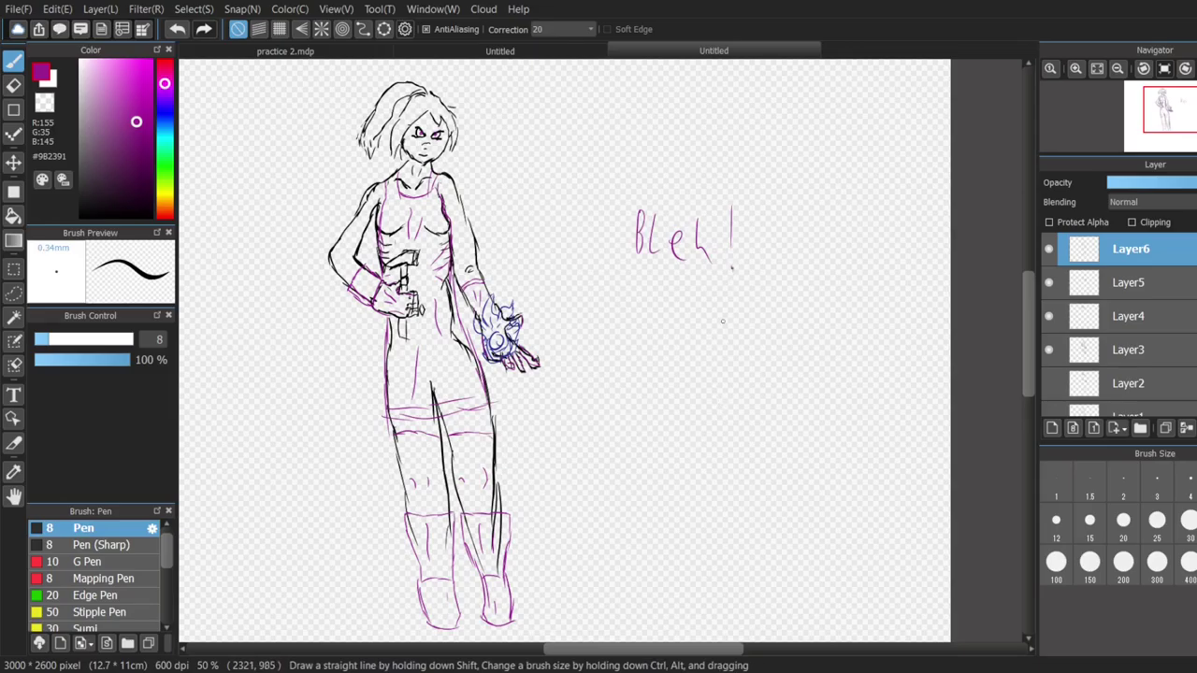